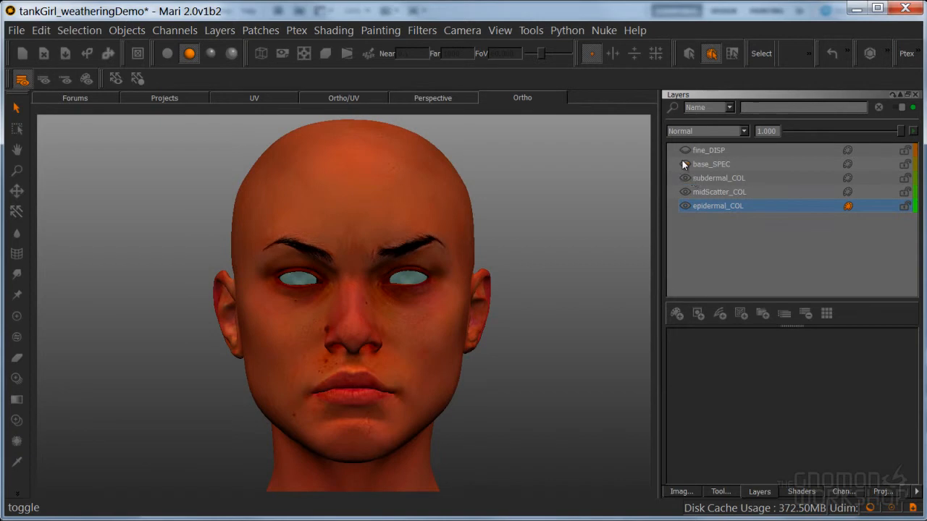
- Hide the fine_DISP, base_SPEC, subdermal_COL and midScatter_COL layers, leaving only epidermal_COL visible on the head
left_click(685, 150)
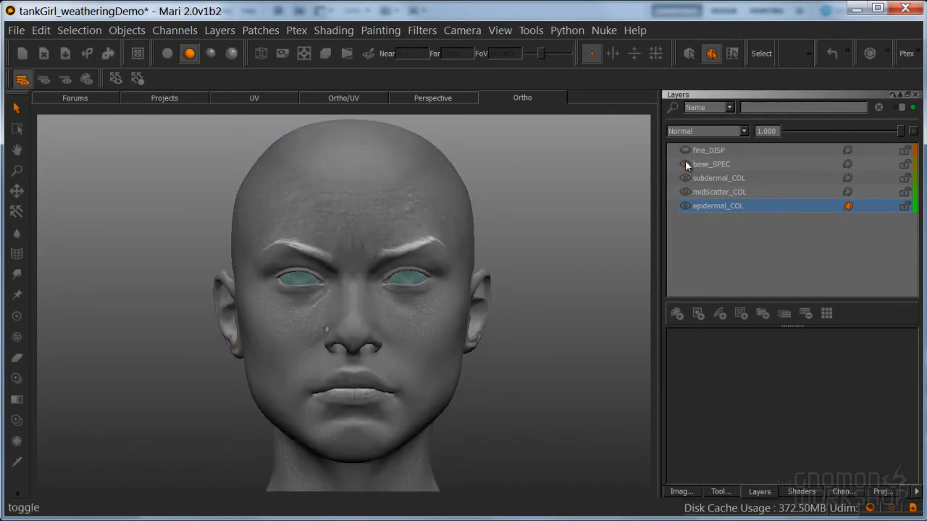
left_click(684, 178)
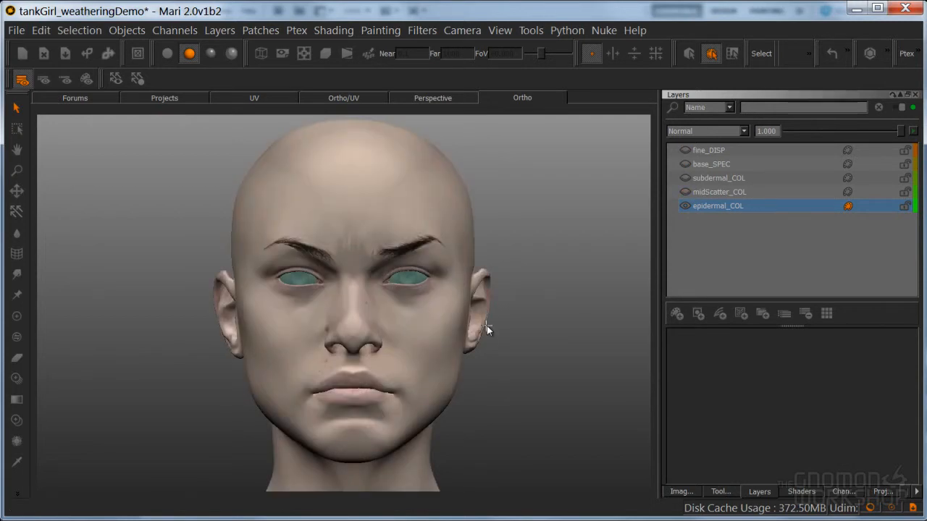
left_click(551, 314)
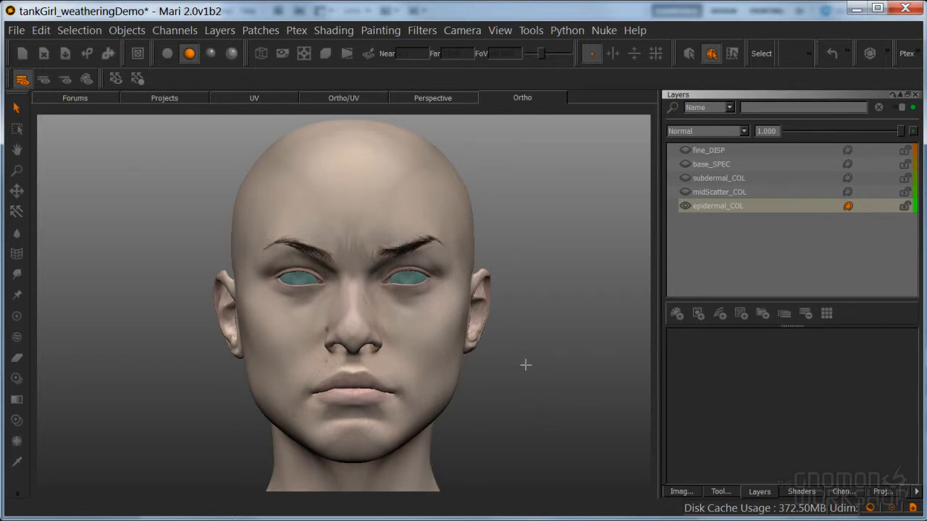
scroll(517, 369, "down", 1)
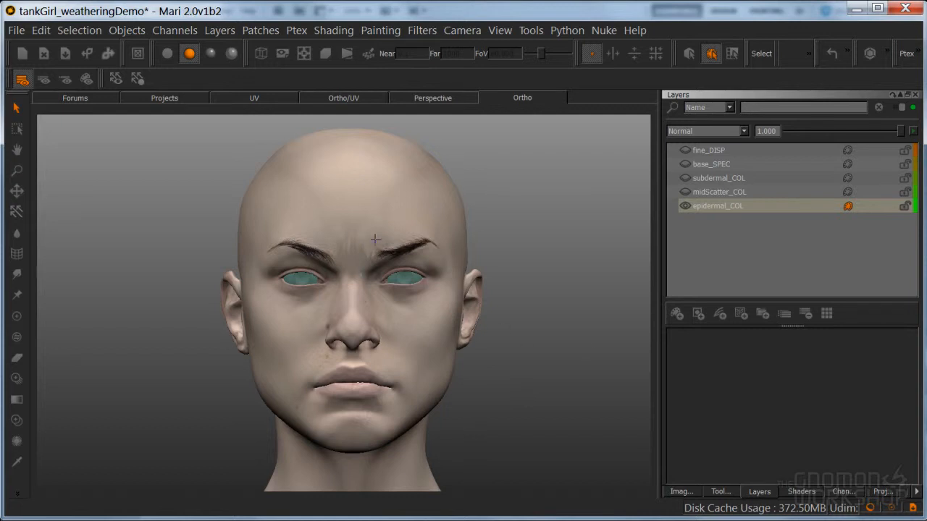
- Compare the head with the midScatter_COL and subdermal_COL layers temporarily shown, leaving both hidden again
left_click(171, 54)
left_click(189, 53)
left_click(684, 192)
left_click(684, 178)
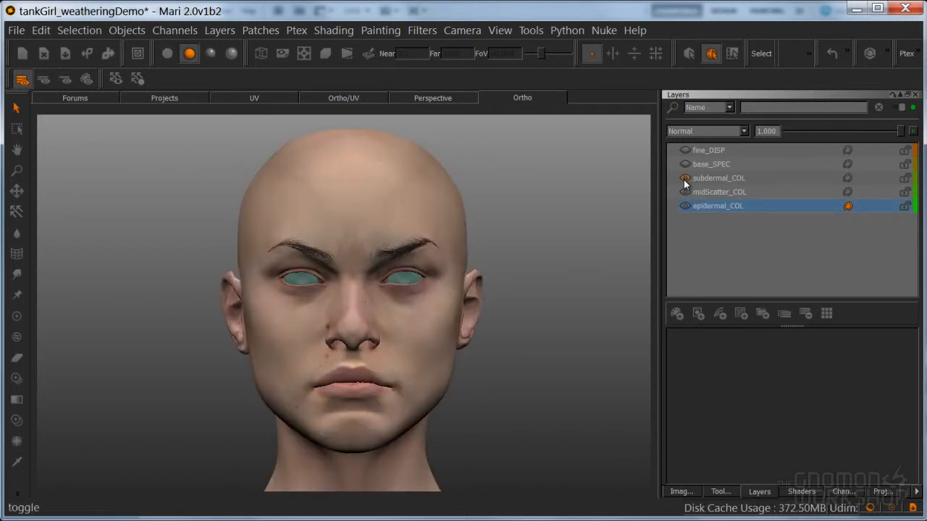
left_click(684, 181)
left_click(682, 192)
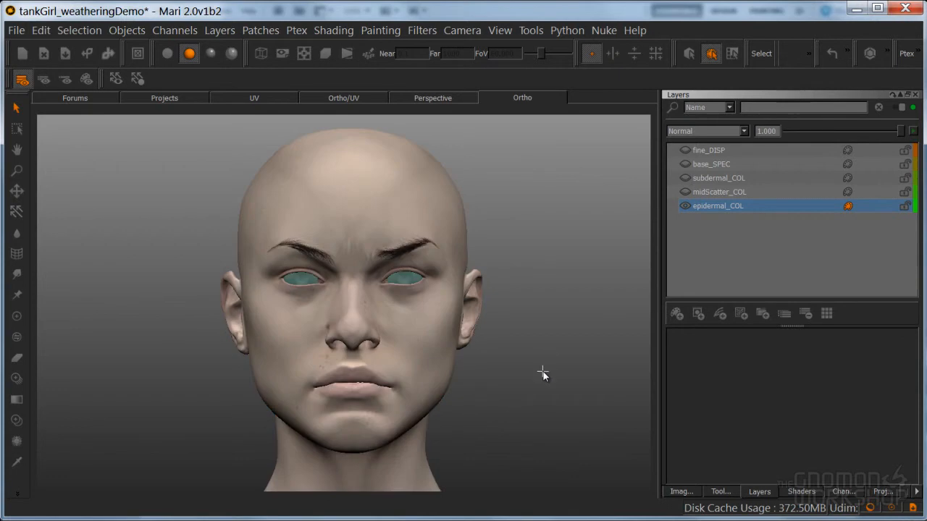
- Add a Tiled procedural pattern layer directly above the epidermal_COL layer
left_click_drag(535, 380, 525, 380, "alt")
right_click_drag(525, 380, 529, 381, "alt")
left_click_drag(529, 382, 527, 387, "alt")
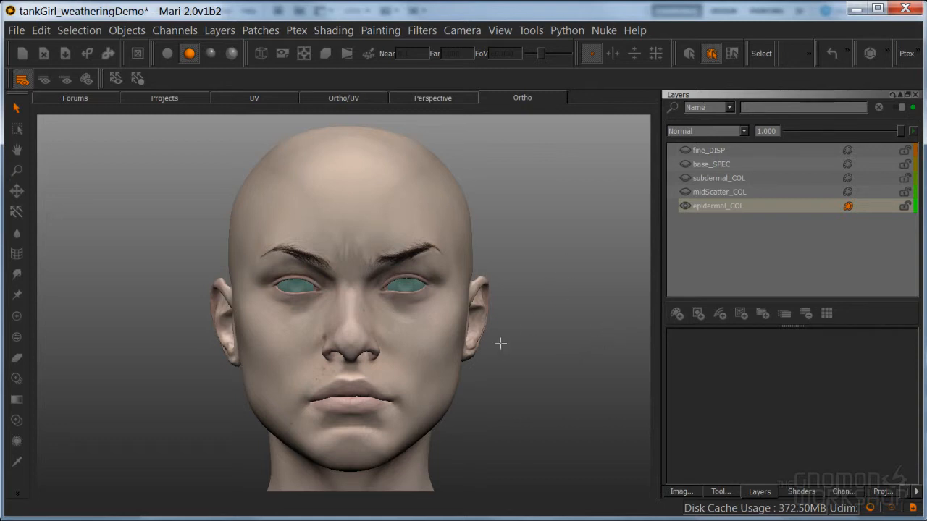
left_click_drag(512, 365, 489, 357, "alt")
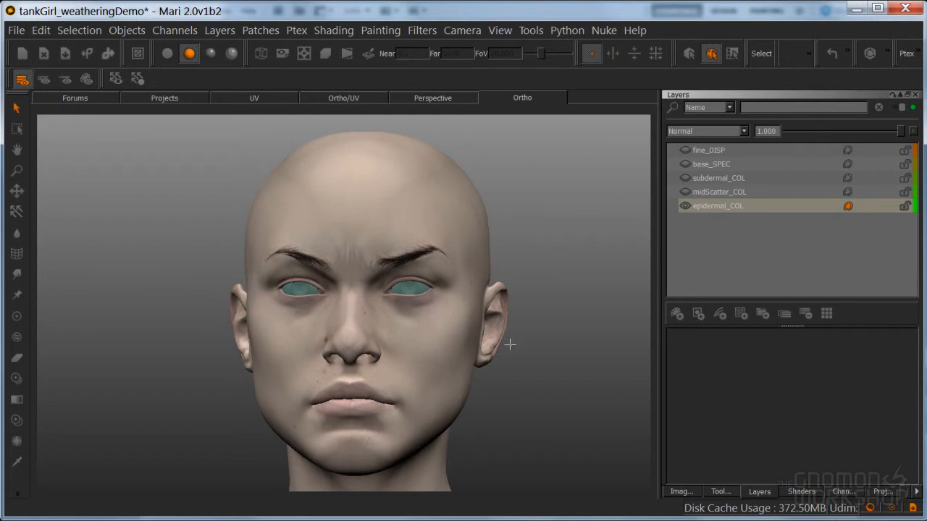
left_click(739, 312)
mouse_move(771, 344)
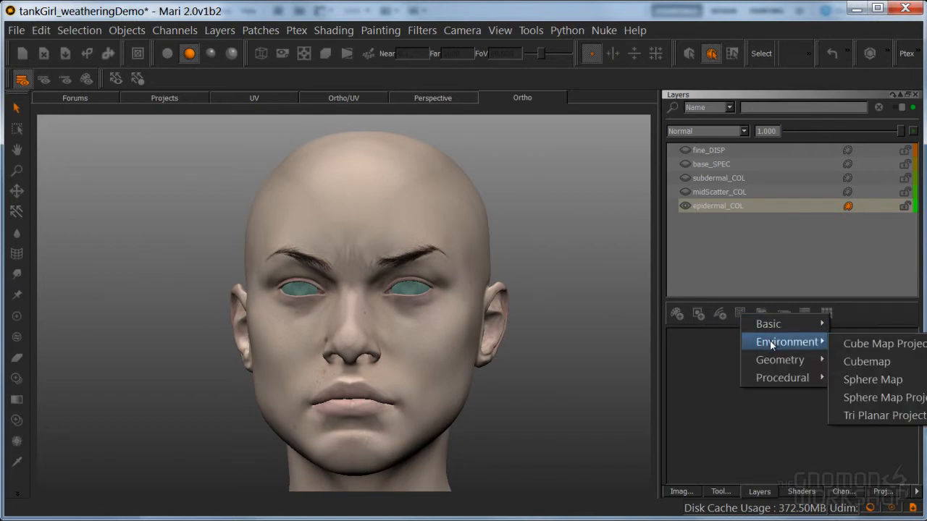
mouse_move(802, 376)
mouse_move(861, 441)
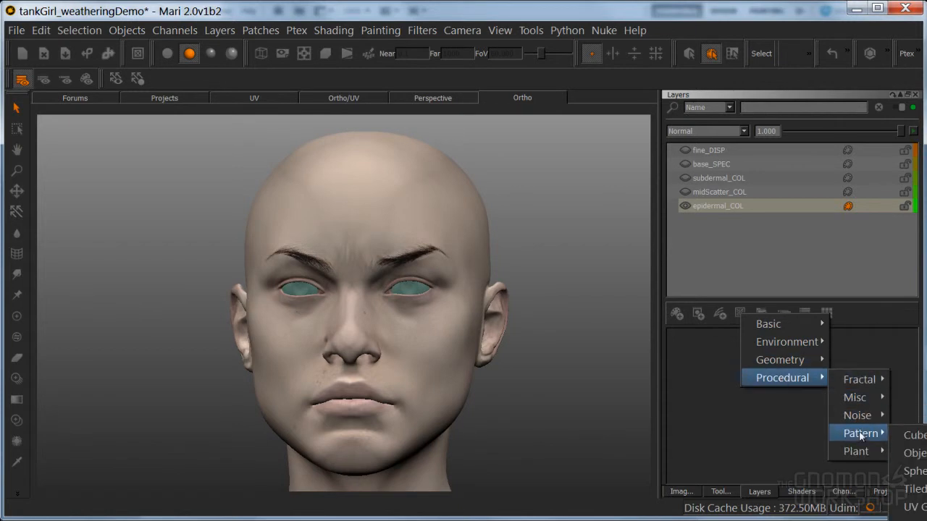
left_click(912, 491)
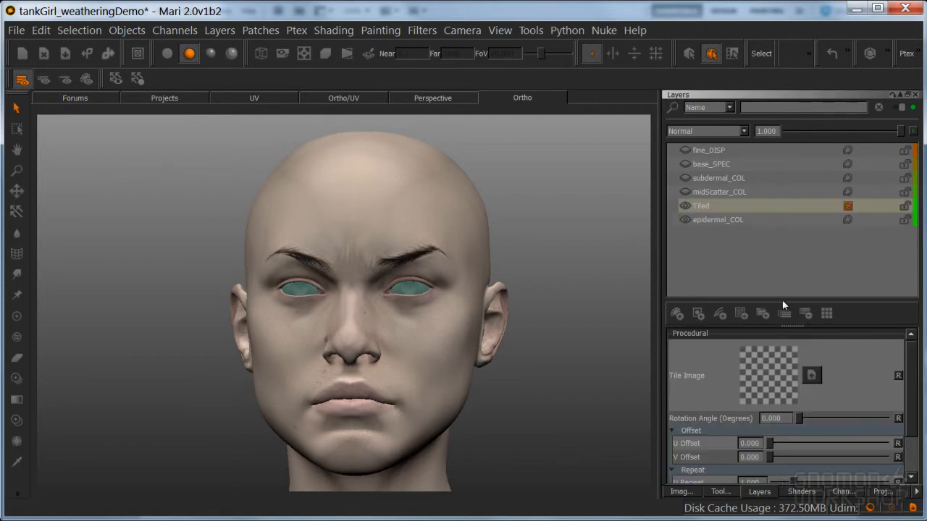
- Load the grey mottled grunge texture as the tile image of the Tiled layer
left_click(811, 375)
double_click(329, 230)
right_click_drag(420, 323, 483, 311, "alt")
middle_click_drag(484, 312, 467, 278, "alt")
left_click_drag(468, 278, 439, 296, "alt")
middle_click_drag(439, 296, 399, 298, "alt")
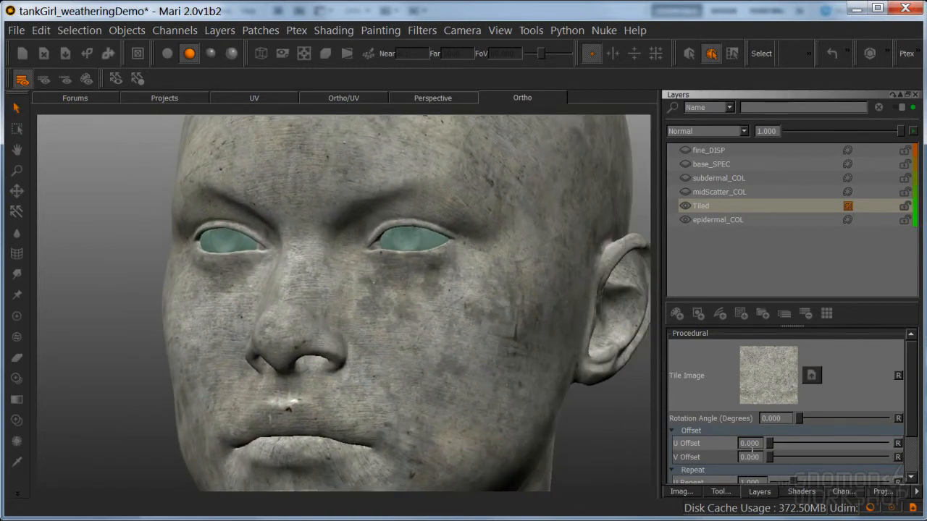
- Set the Tiled layer's U Repeat and V Repeat to 3
scroll(900, 419, "down", 3)
double_click(751, 428)
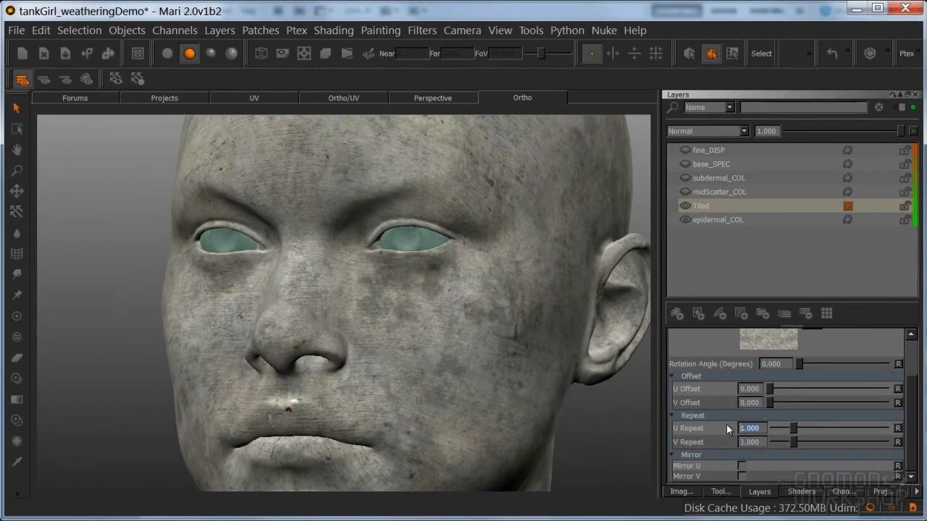
type("3")
double_click(746, 442)
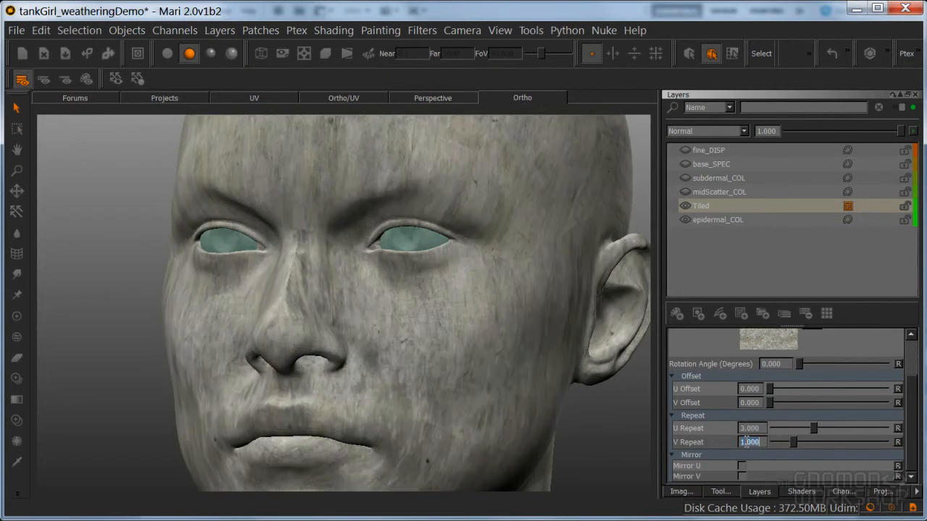
type("3")
key("Return")
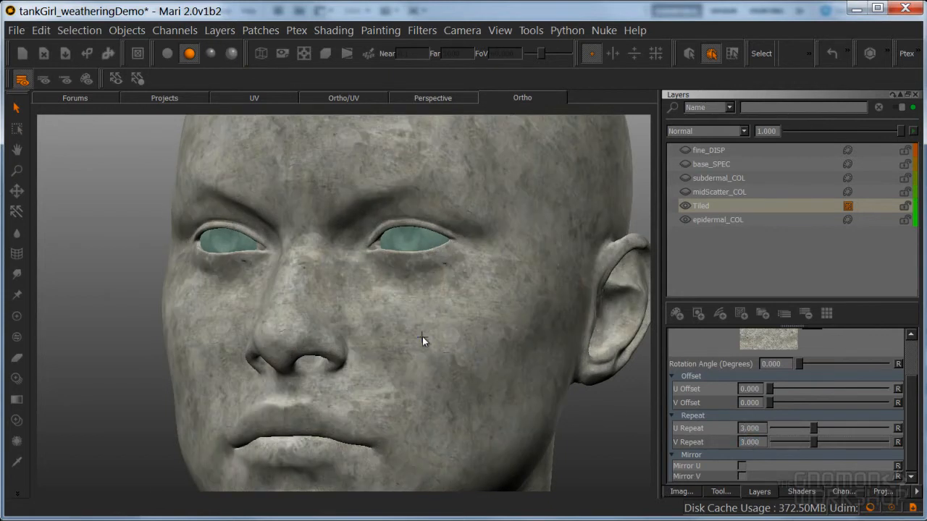
- Add an adjustment stack to the Tiled layer, open it docked with the palettes, and select its HSV adjustment
middle_click_drag(425, 341, 432, 344)
right_click_drag(428, 344, 406, 346, "alt")
left_click_drag(406, 346, 451, 347, "alt")
right_click(866, 205)
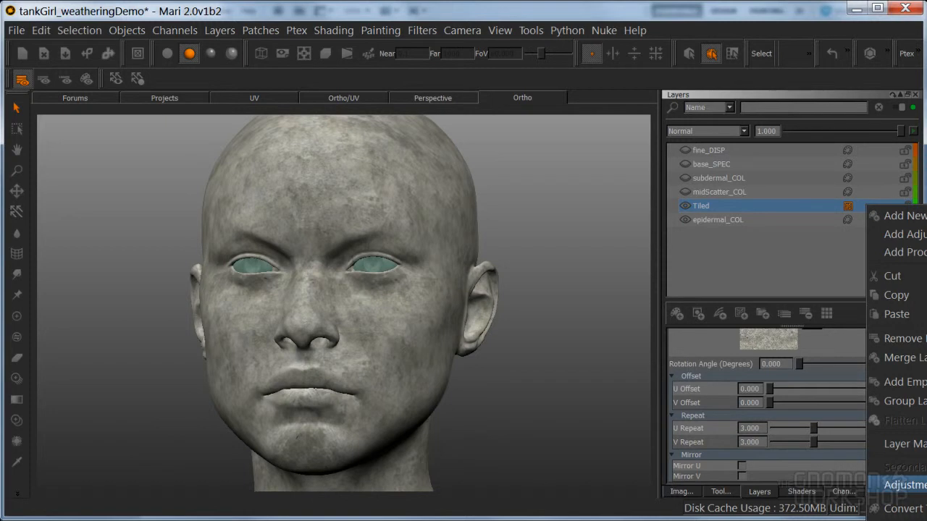
left_click(919, 485)
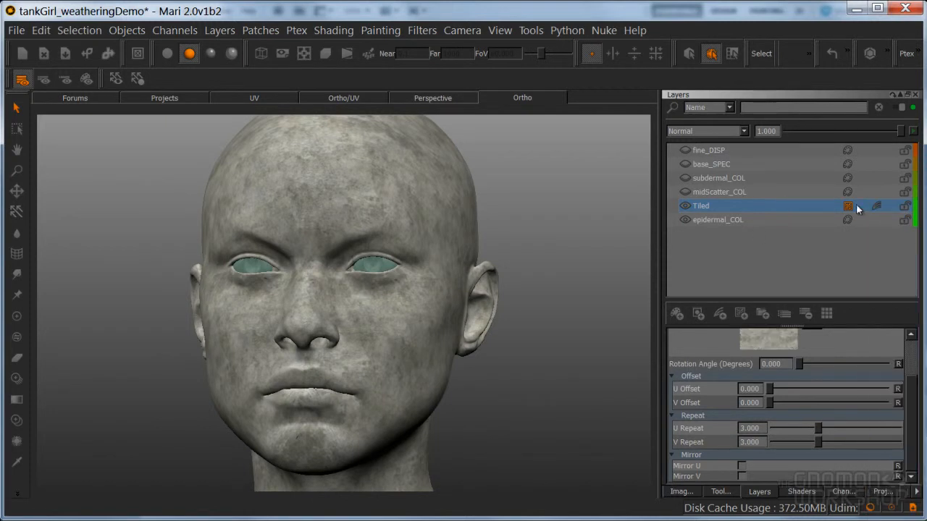
left_click(875, 206)
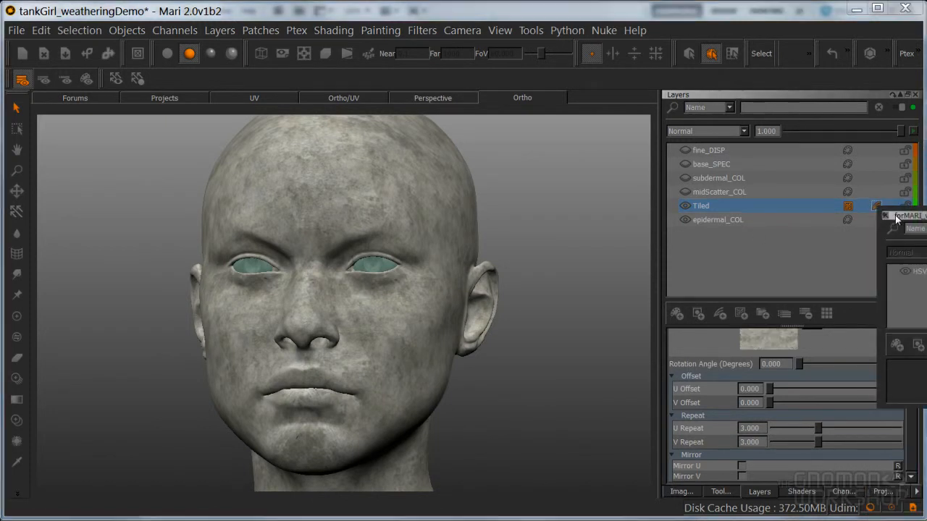
left_click_drag(896, 216, 732, 231)
left_click(705, 150)
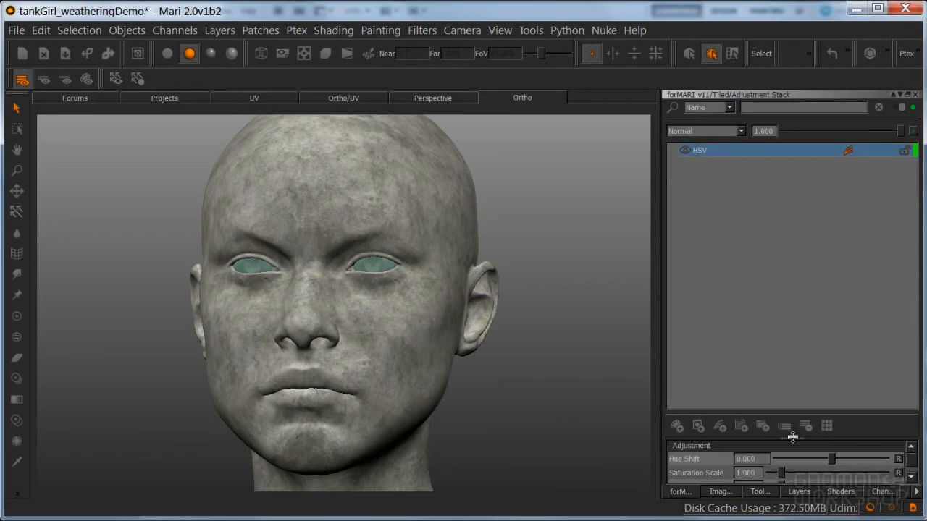
- Enlarge the adjustment settings area and set HSV to Hue Shift about -33.27, Saturation Scale about 0.673 and Value Scale about 0.628
left_click_drag(791, 438, 787, 389)
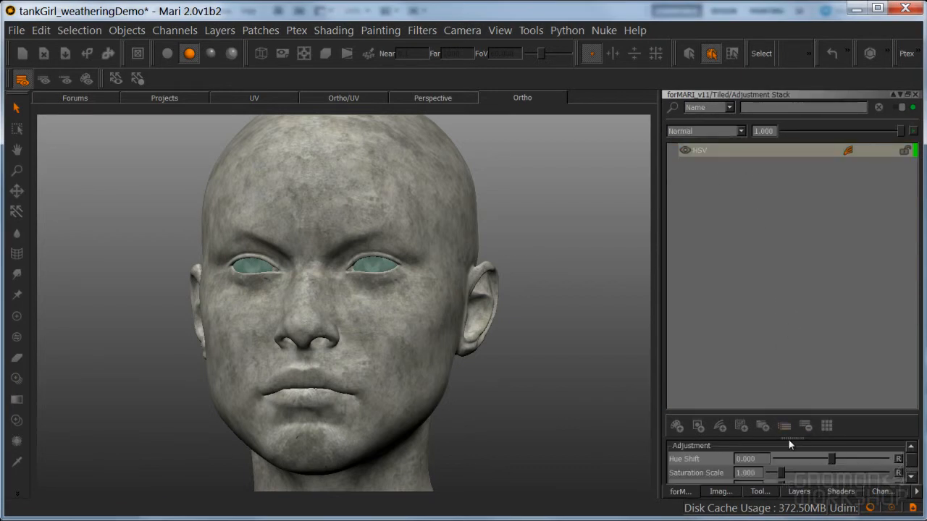
left_click_drag(791, 439, 789, 316)
left_click_drag(835, 335, 776, 363)
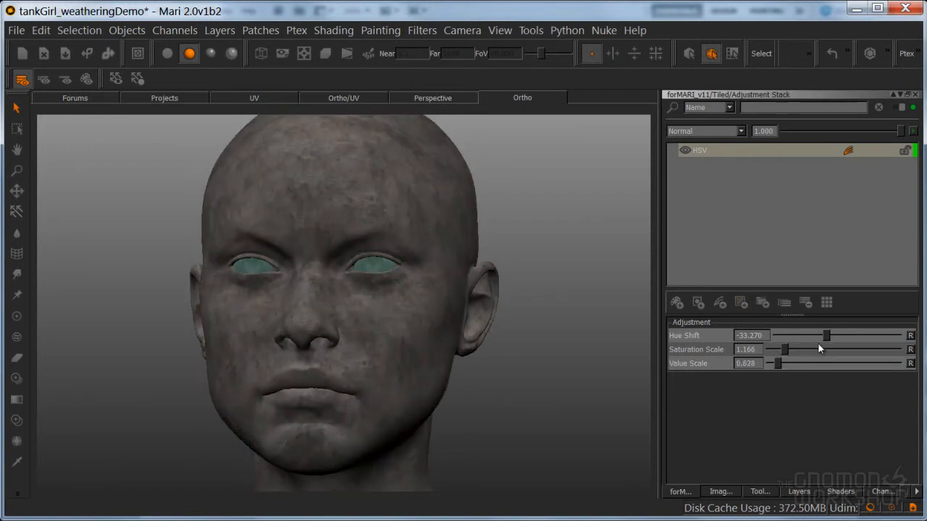
left_click_drag(784, 348, 778, 349)
- Add a Color Balance adjustment and warm the midtones with Cyan/Red about 0.061 and Yellow/Blue about -0.192
left_click(720, 304)
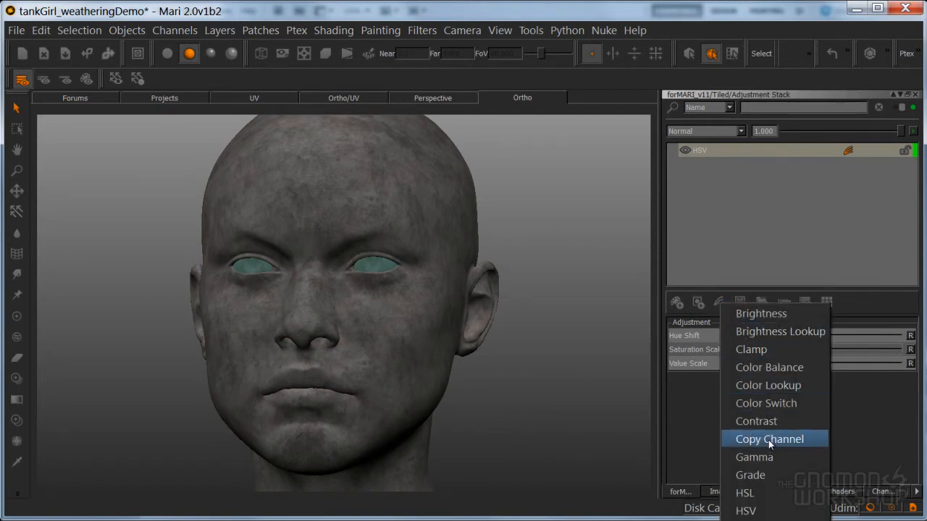
left_click(768, 367)
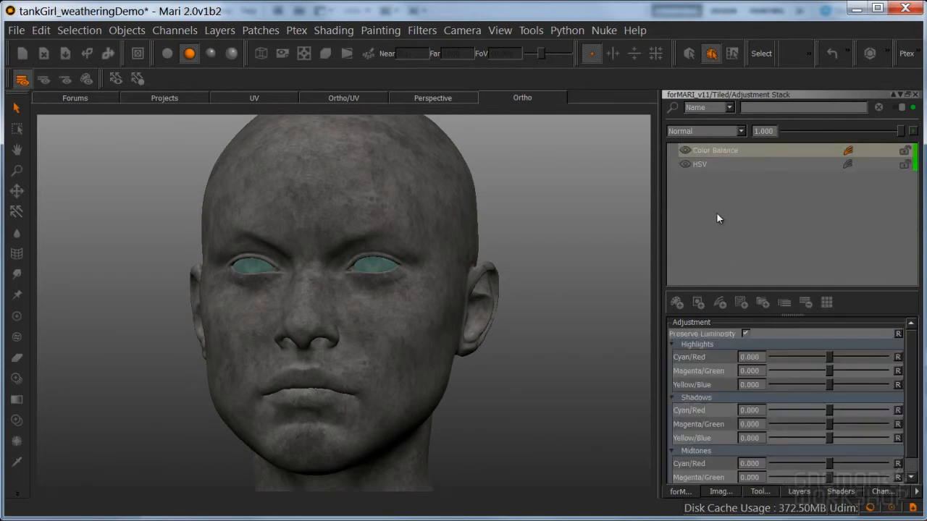
scroll(910, 381, "down", 1)
left_click_drag(829, 454, 823, 473)
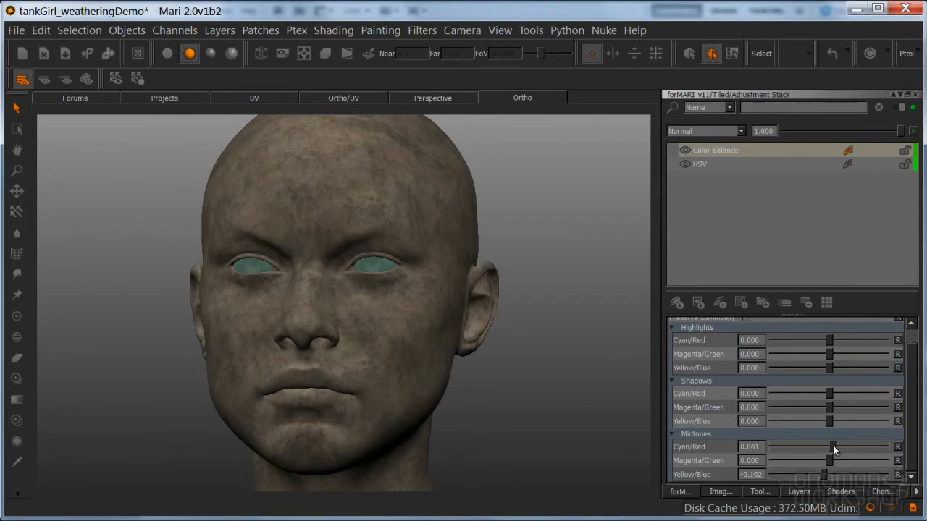
- Add a Levels adjustment with input Mid about 0.455, BlackOut about 0.122 and WhiteOut about 0.685
left_click(720, 303)
left_click(746, 506)
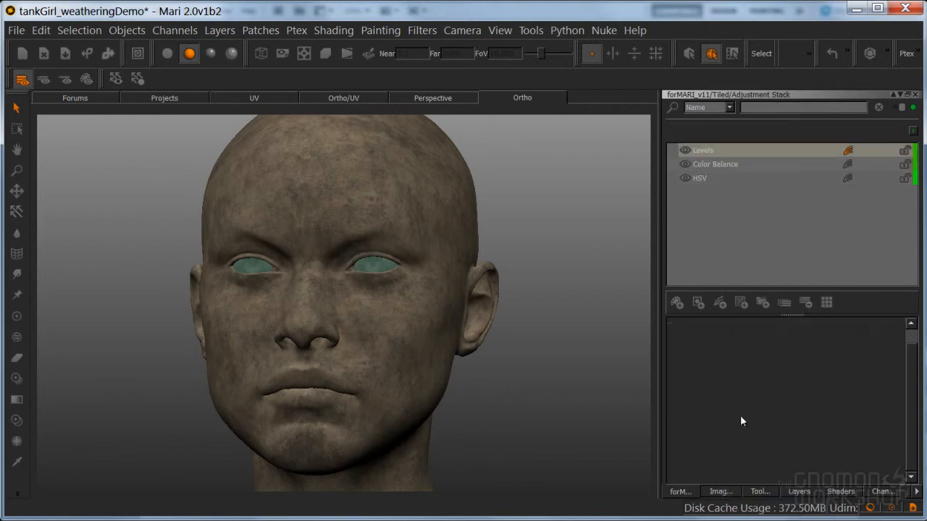
left_click_drag(832, 430, 828, 434)
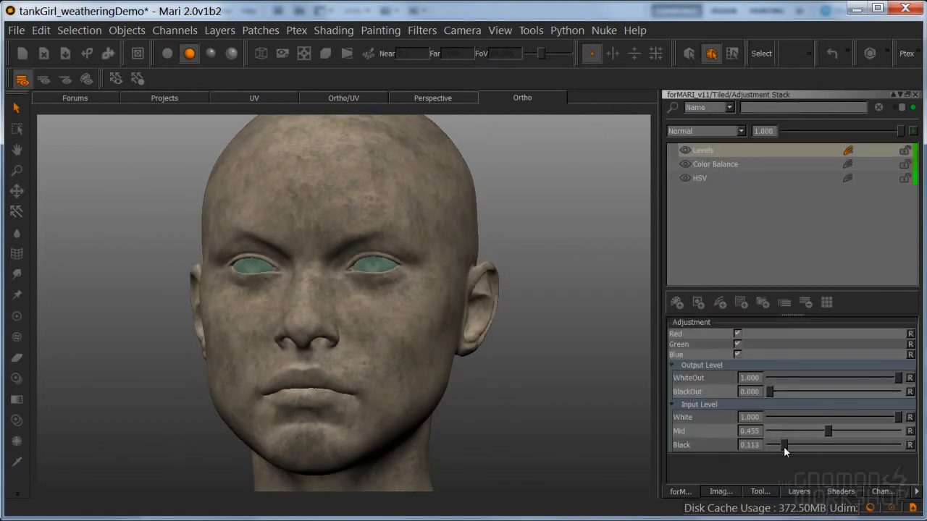
left_click_drag(770, 392, 784, 393)
left_click_drag(884, 376, 856, 378)
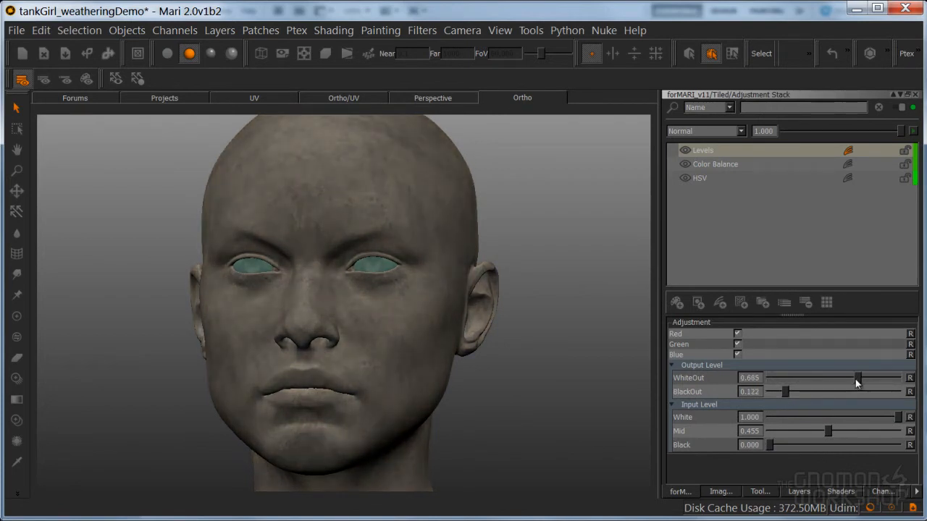
- Switch to flat lighting and raise the HSV adjustment's Saturation Scale slightly
left_click(167, 52)
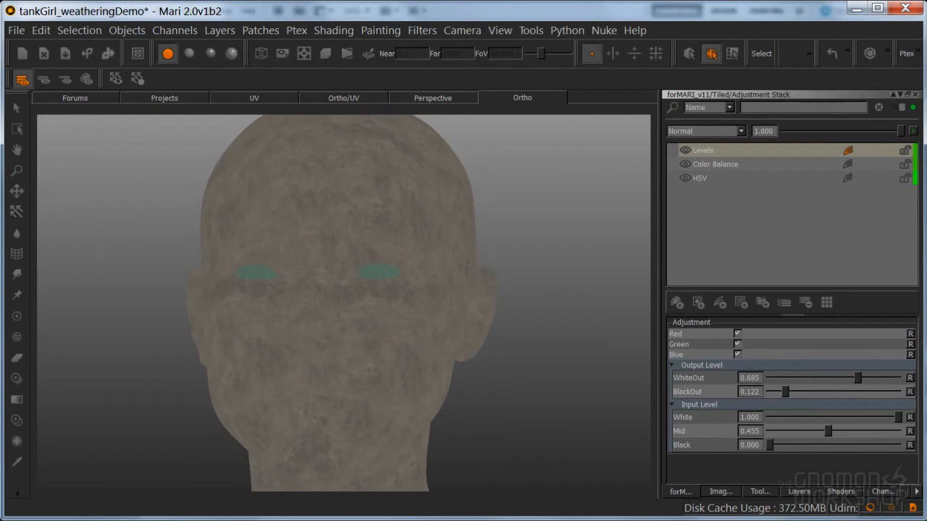
left_click(701, 179)
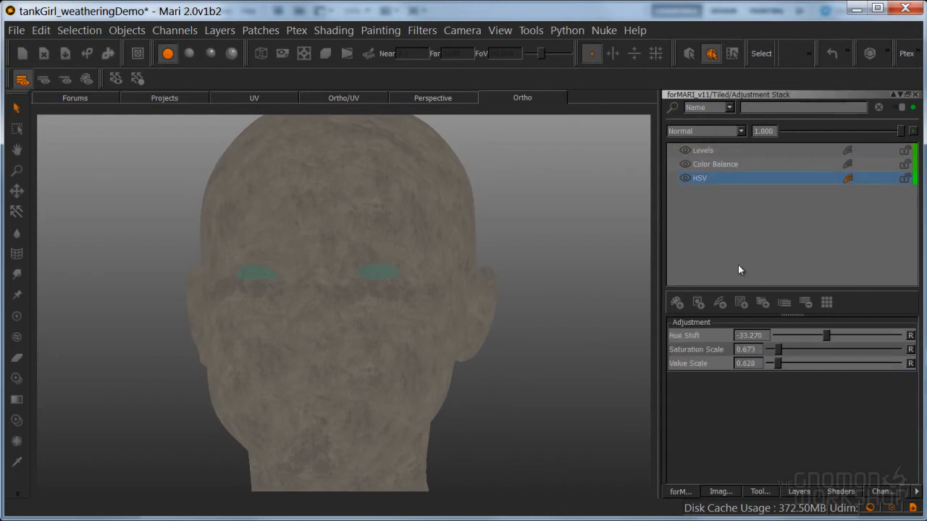
left_click(777, 349)
left_click_drag(783, 353, 787, 354)
- Lower the Levels adjustment's WhiteOut to about 0.509 and return the view to basic lighting
left_click(701, 152)
left_click_drag(856, 377, 840, 384)
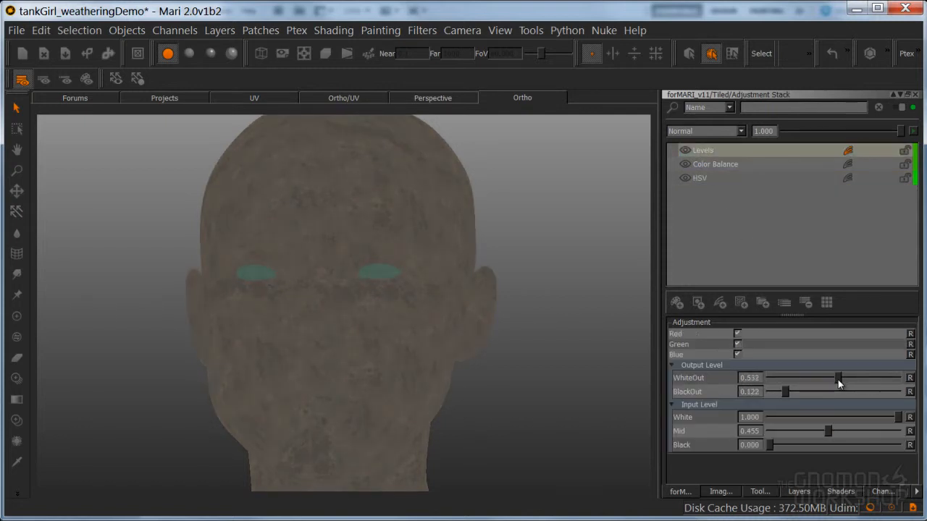
left_click(189, 54)
middle_click_drag(289, 217, 294, 223, "alt")
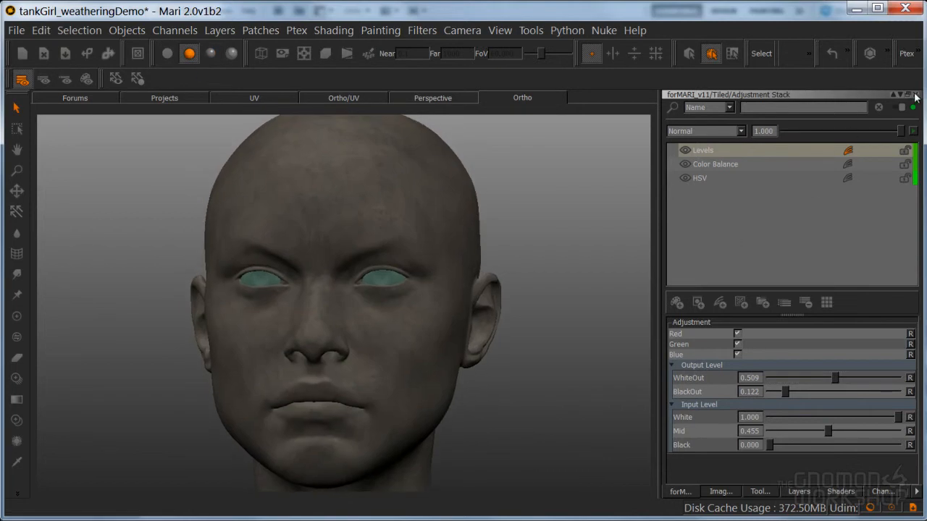
- Close the adjustment stack, return to the main layer list and add a layer mask that completely hides the Tiled layer
left_click(914, 95)
left_click(727, 495)
left_click(761, 493)
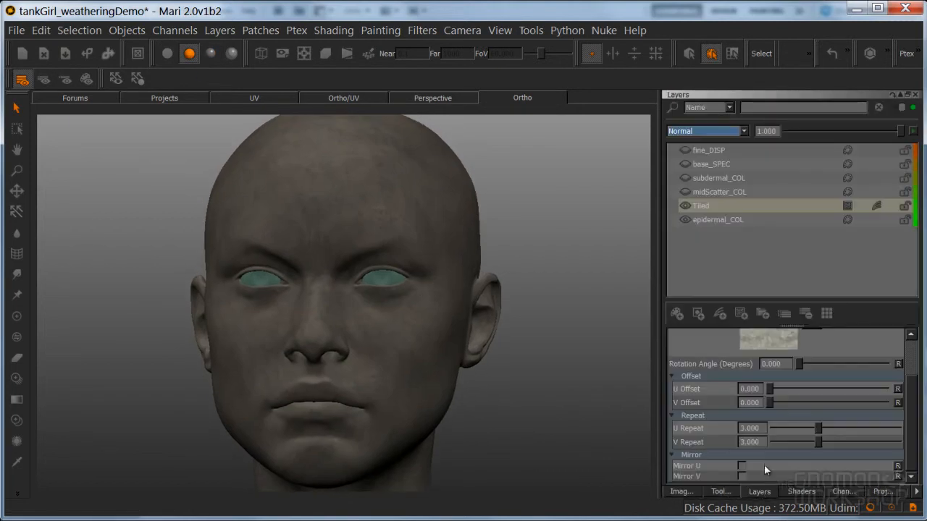
right_click(817, 209)
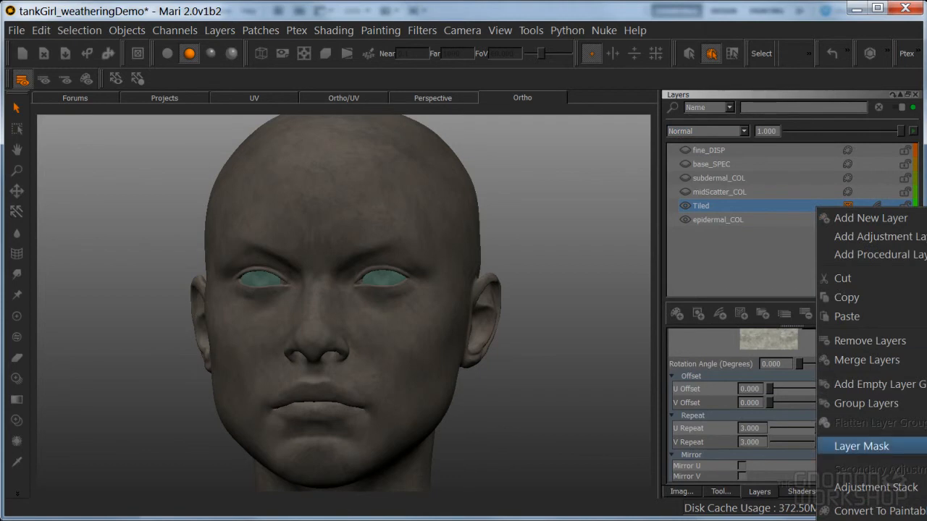
left_click(920, 447)
- Hide the palettes to give the canvas the full width around the head
left_click_drag(547, 275, 521, 341, "alt")
mouse_move(553, 374)
left_mouse_down("alt")
mouse_move(536, 374)
mouse_move(544, 371)
left_mouse_up("alt")
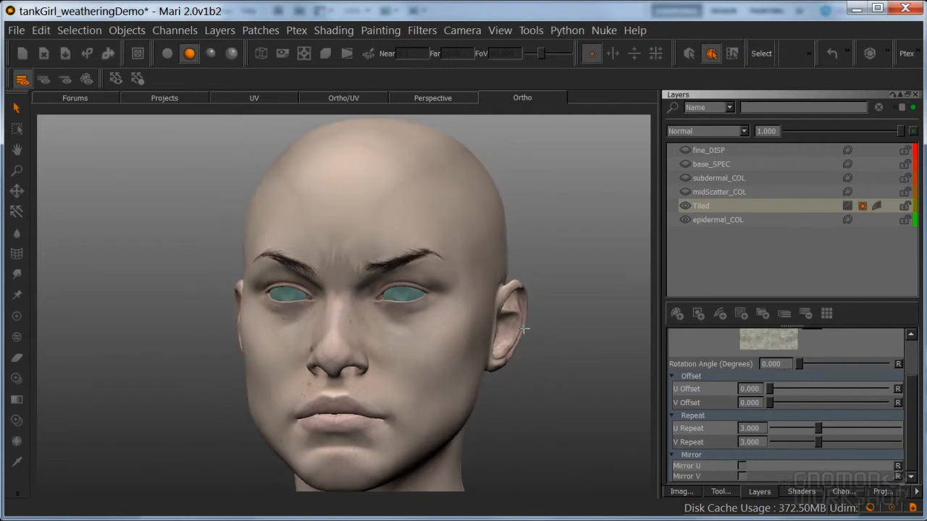
key("Tab")
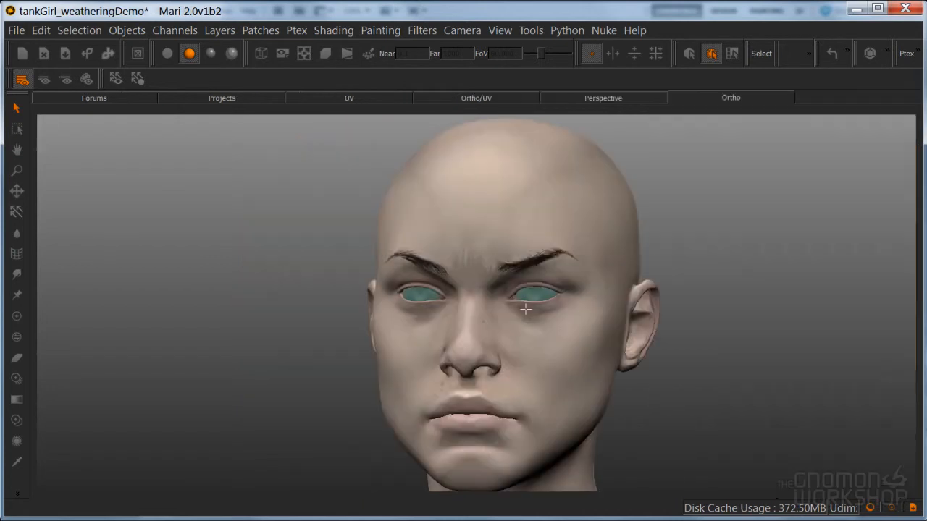
- Choose the oily drip brush from the Hard Surface Brushes set for painting into the Tiled layer's mask
middle_click_drag(593, 312, 521, 323, "alt")
right_click_drag(521, 323, 578, 308, "alt")
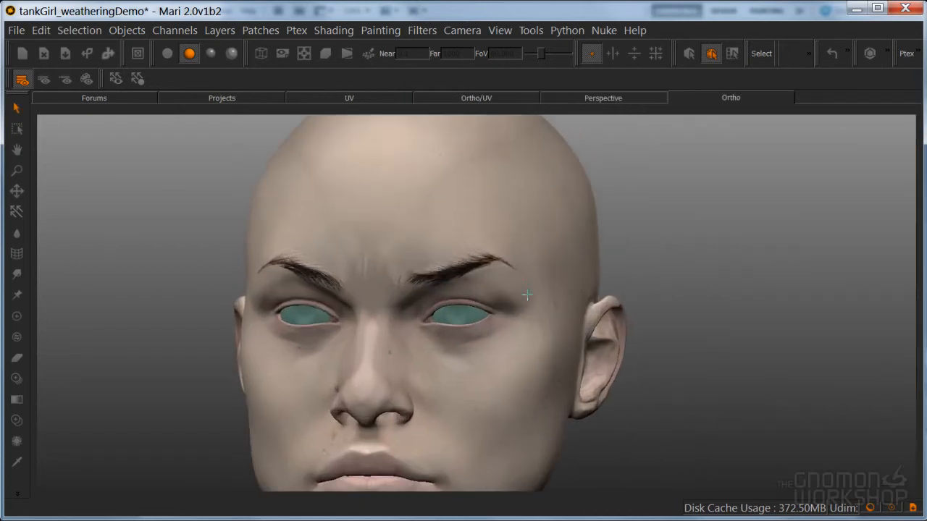
key("space")
left_click(546, 286)
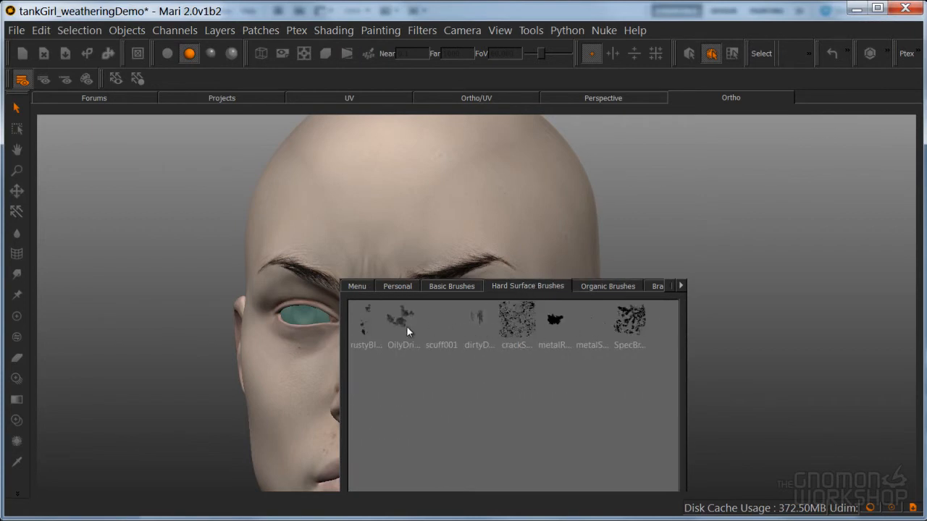
left_click(401, 320)
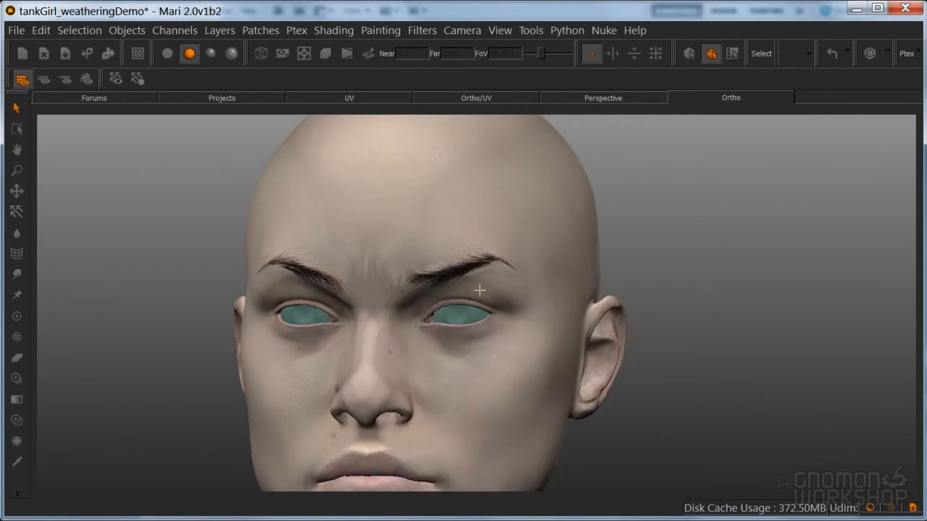
key("space")
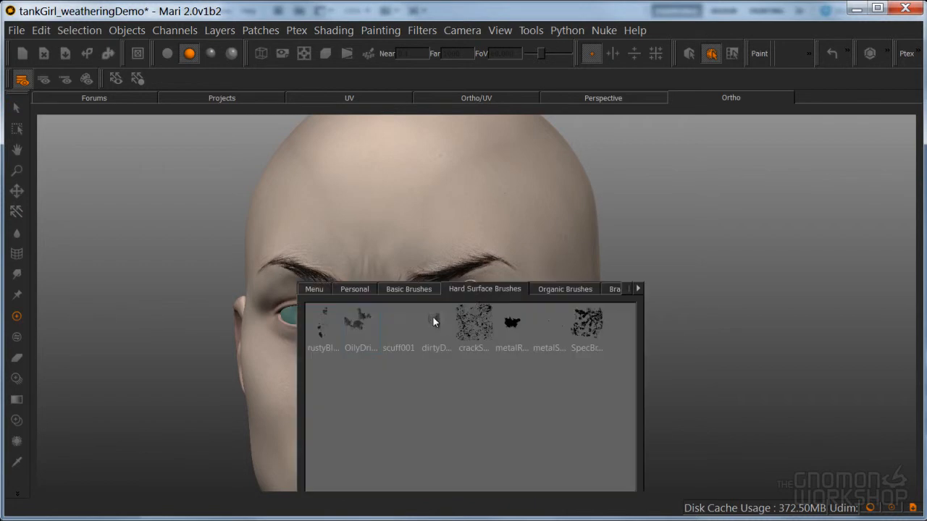
left_click(361, 320)
- Reduce the brush size and swap the foreground and background colours to make white the paint colour
middle_click_drag(450, 254, 455, 290, "alt")
key("r")
left_click_drag(454, 267, 368, 268)
left_click(13, 495)
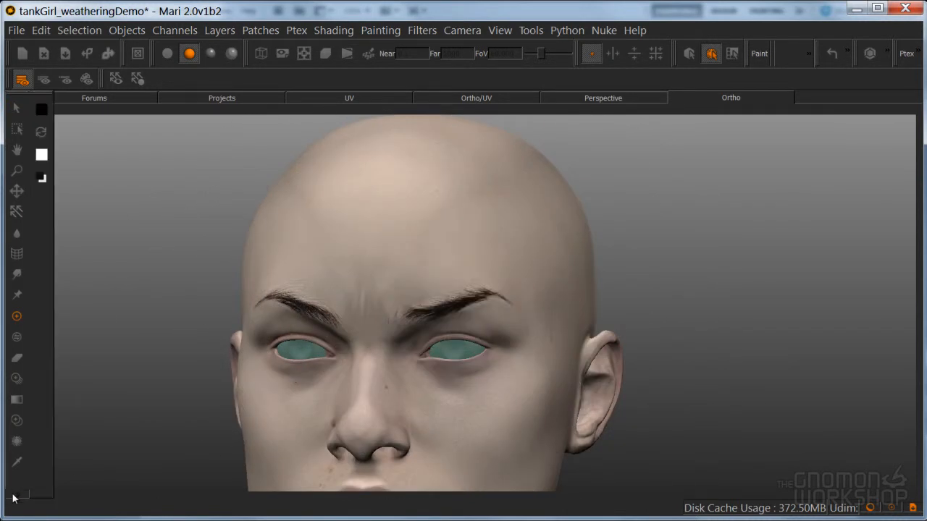
left_click(41, 133)
- Stamp blotchy dirt patches between the eyebrows and above one brow with the oily brush
right_click_drag(478, 264, 434, 242, "alt")
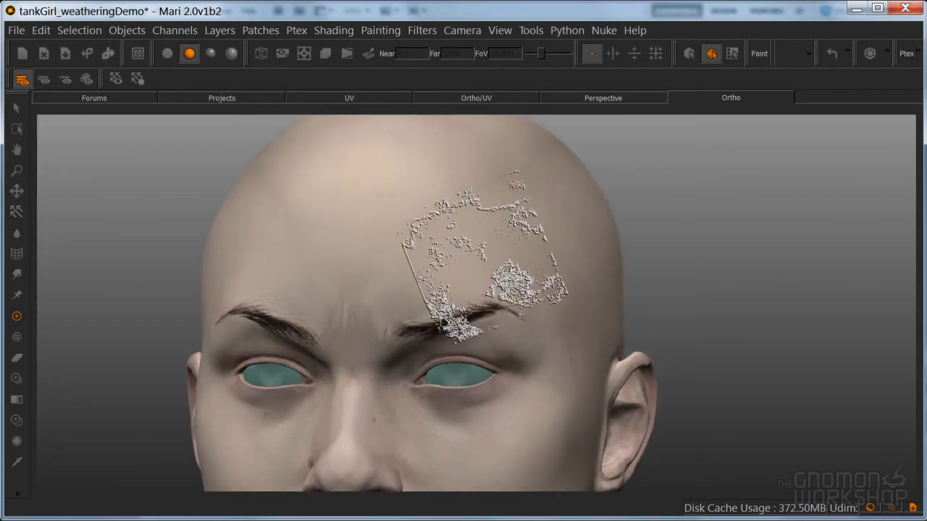
left_click(507, 235)
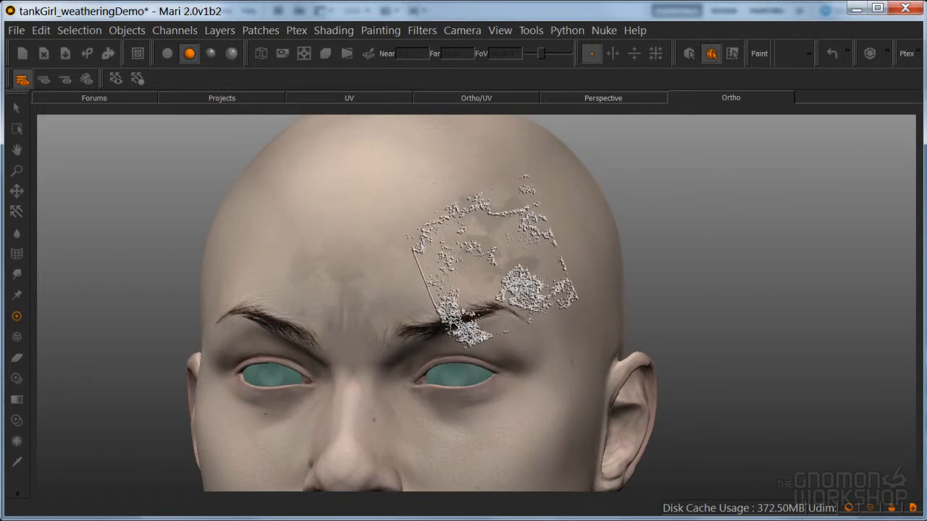
key("k")
left_click(601, 355)
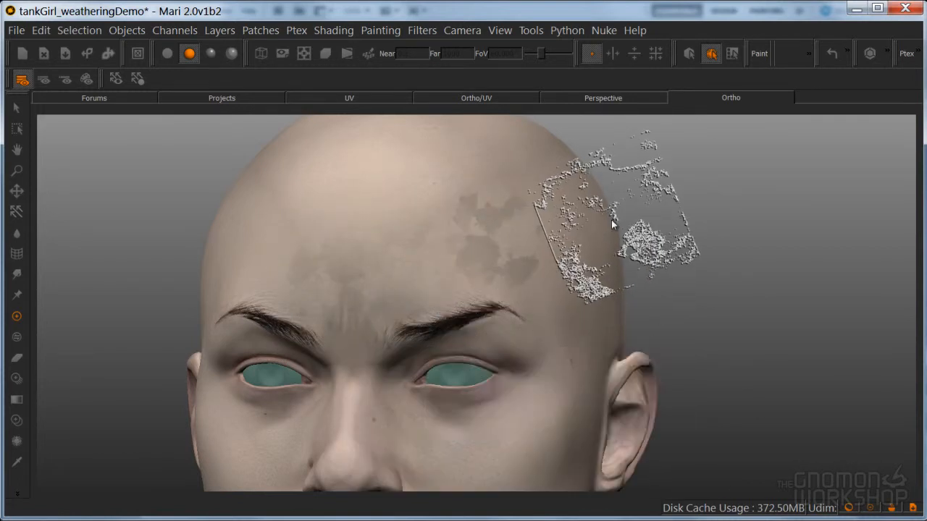
- Switch to a speckled hard-surface brush and stamp finer dirt over the forehead and temple, undoing the stamp on the cheek
key("k")
left_click(545, 387)
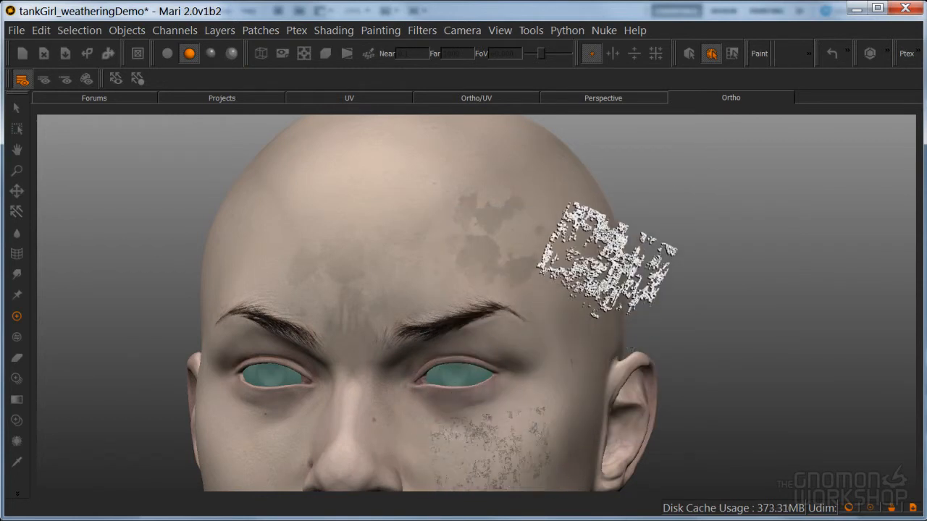
key("ctrl+z")
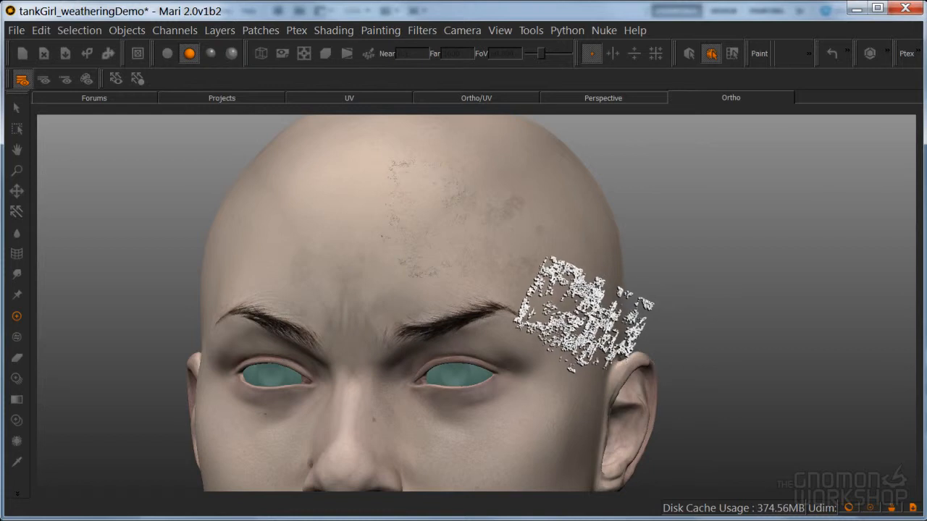
left_click(595, 291)
left_click_drag(595, 291, 471, 293, "alt")
mouse_move(545, 300)
left_mouse_down("alt")
mouse_move(572, 351)
mouse_move(566, 298)
left_mouse_up("alt")
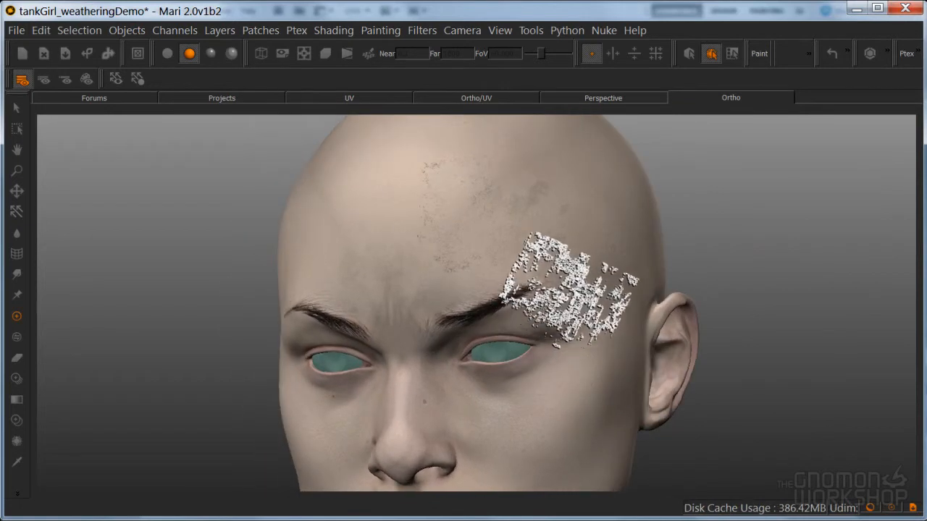
key("k")
left_click(514, 307)
left_click(530, 391)
left_click(503, 216)
- Select the face patches and clear the test dirt strokes from the mask
key("s")
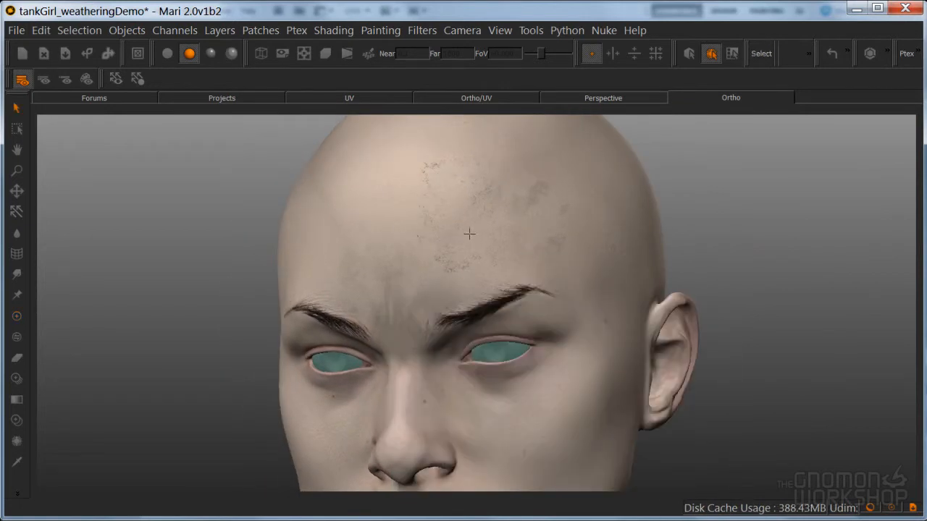
left_click(463, 221)
key("p")
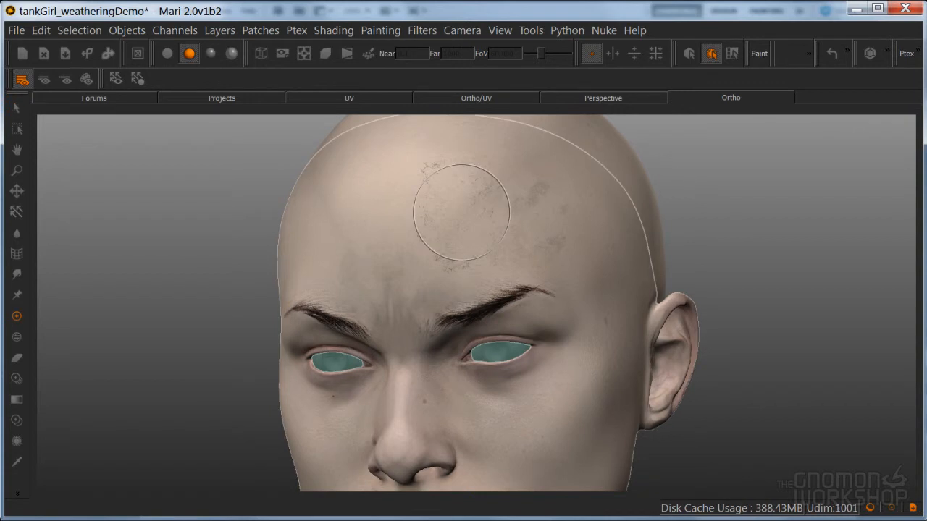
right_click(461, 212)
mouse_move(581, 464)
left_click(666, 460)
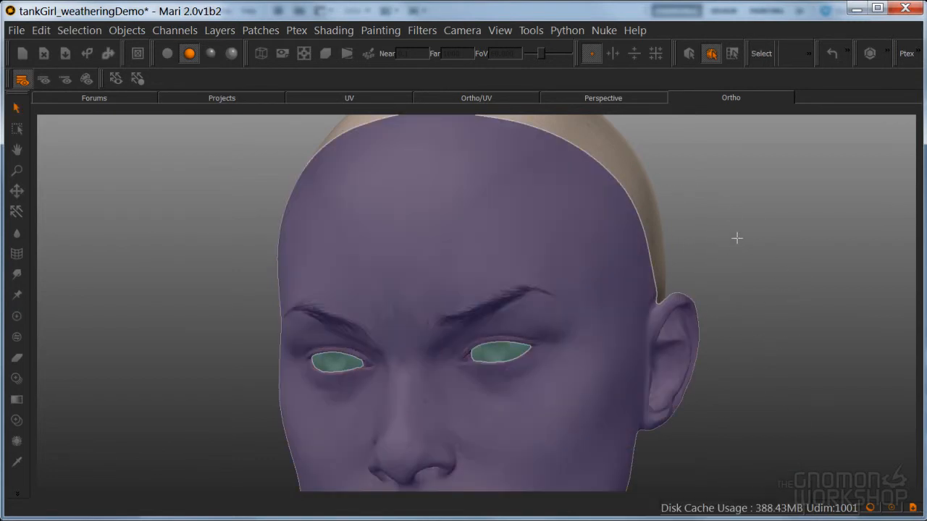
left_click_drag(589, 244, 558, 263, "alt")
right_click_drag(558, 263, 573, 277, "alt")
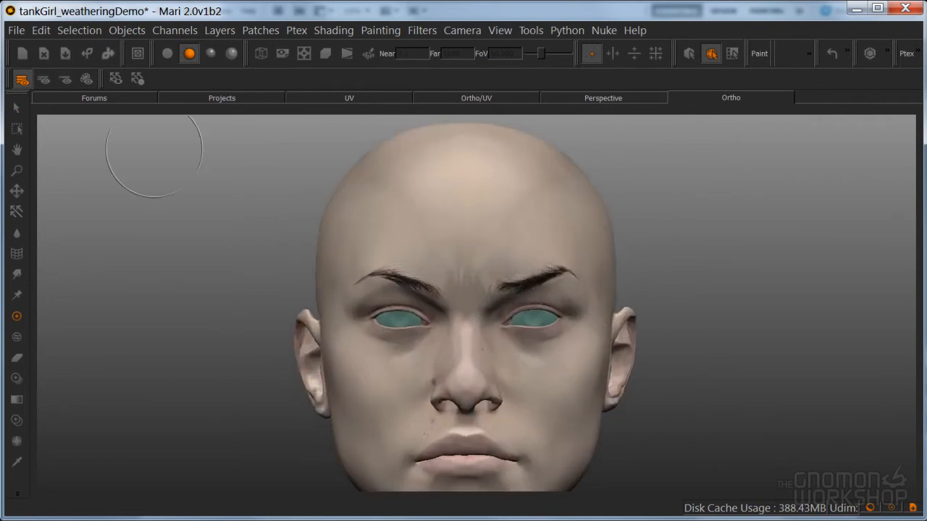
- Show the palettes again, make the fine_DISP layer visible in the layer list and duplicate it
left_click(16, 107)
key("Tab")
left_click(764, 495)
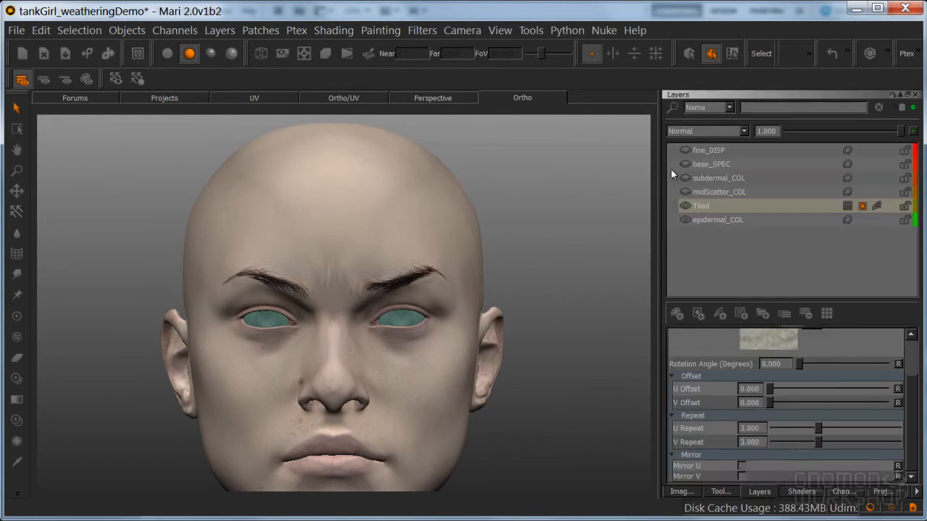
left_click(708, 150)
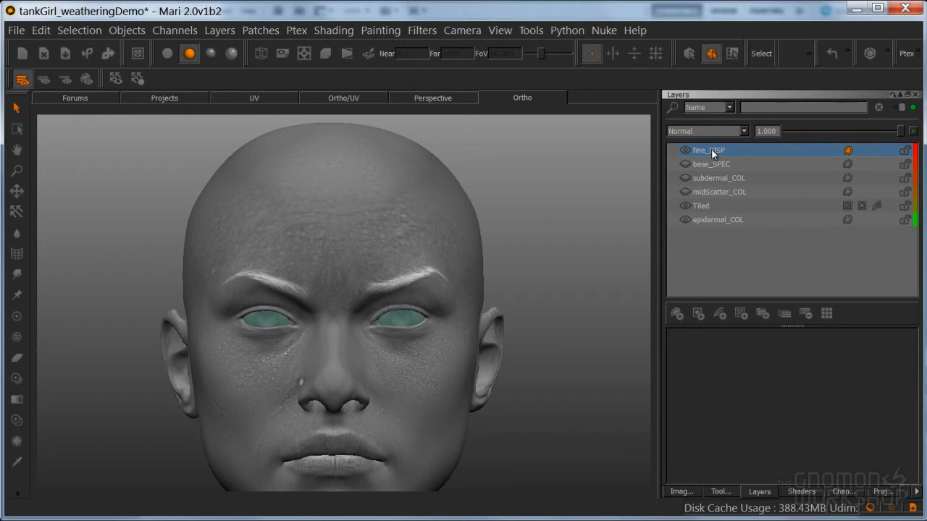
right_click(710, 149)
left_click(700, 150)
key("ctrl+d")
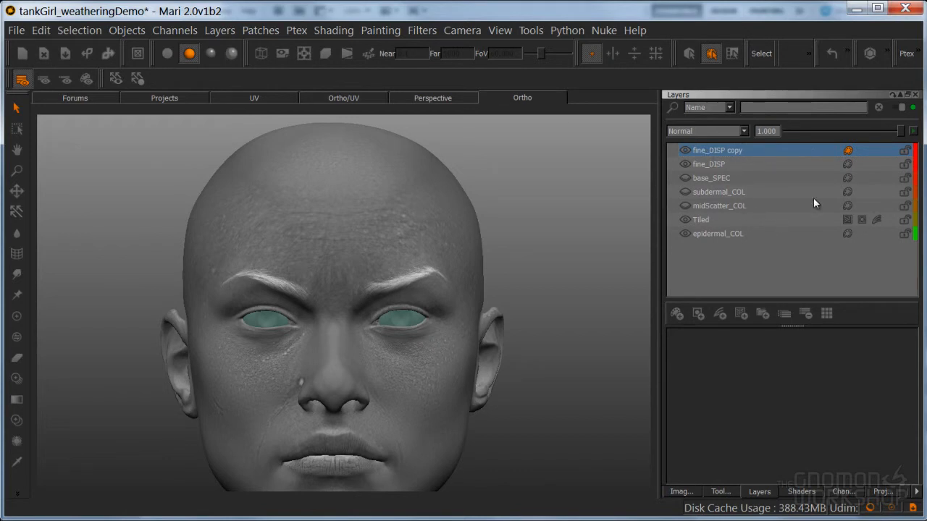
- Move the fine_DISP copy into the Tiled layer's mask, check the resulting mask group and return to the main layer list
left_click_drag(708, 150, 859, 227)
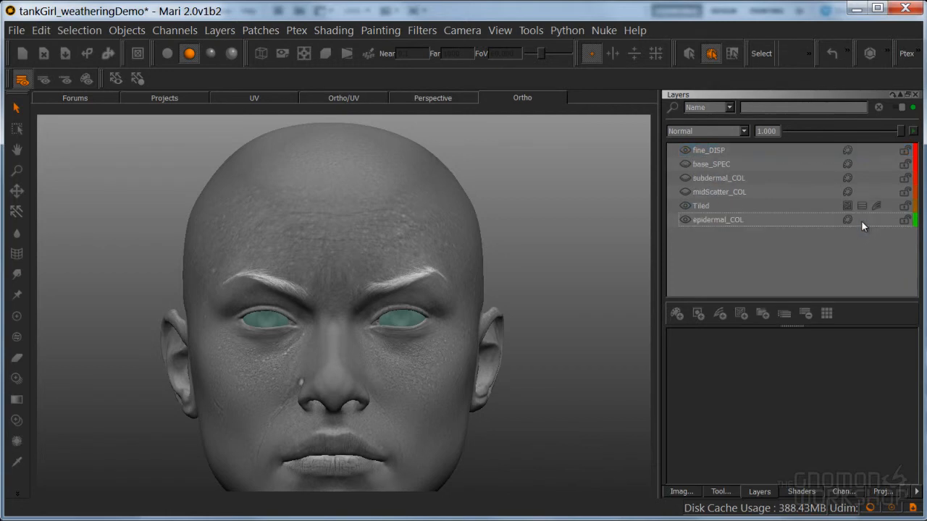
left_click(862, 207)
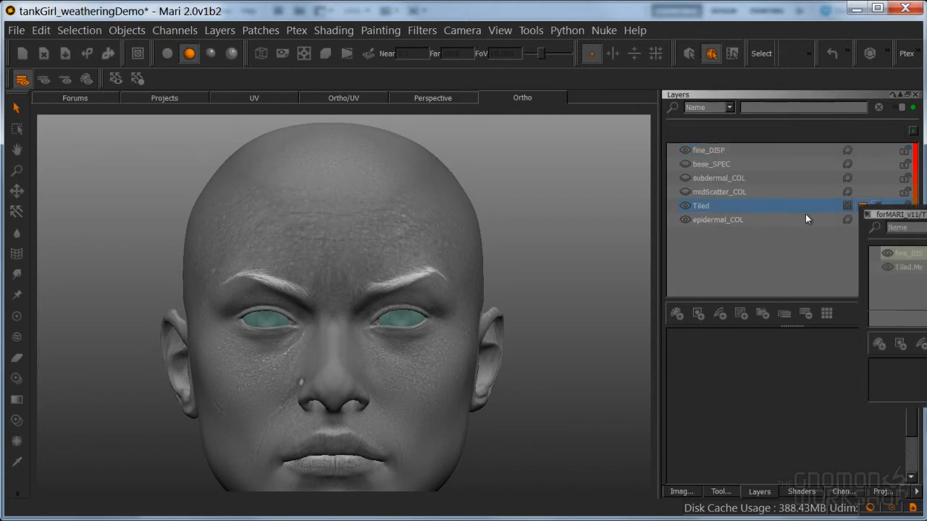
left_click_drag(897, 216, 758, 227)
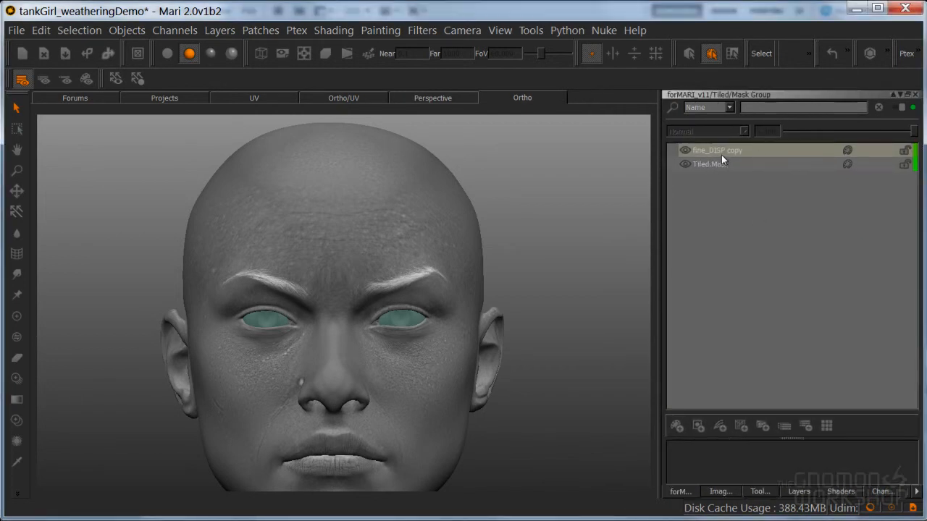
left_click(917, 97)
left_click(758, 492)
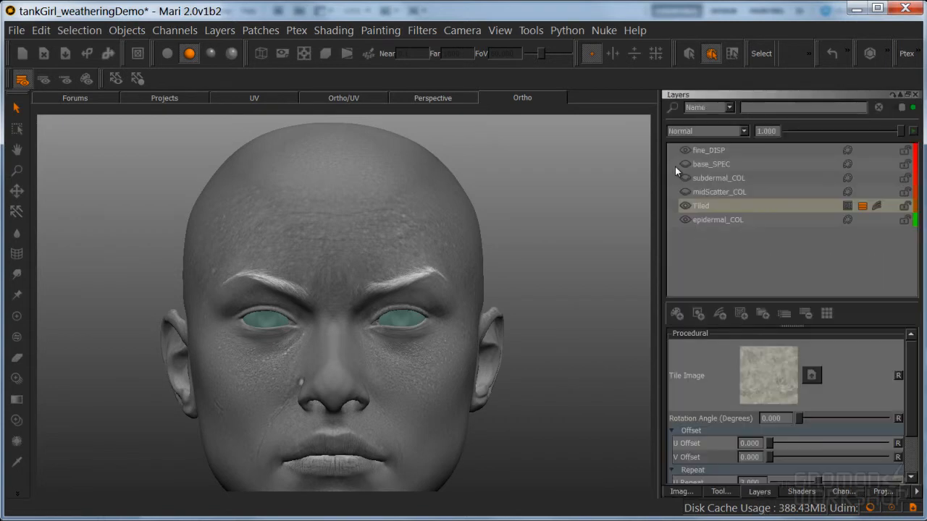
- Hide the original fine_DISP layer, select Tiled and examine the displacement-masked dirt on the face under flat lighting
left_click(717, 206)
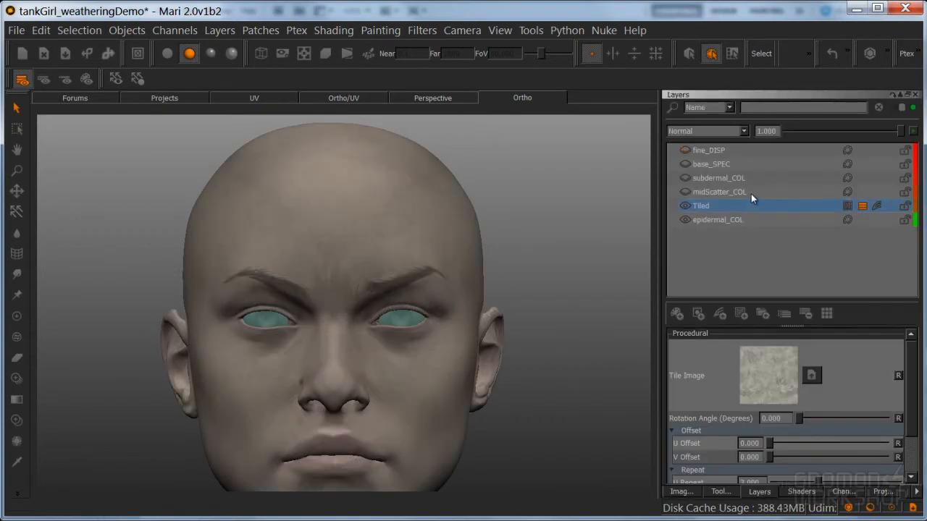
right_click_drag(434, 306, 500, 300, "alt")
left_click_drag(500, 300, 474, 300, "alt")
middle_click_drag(442, 301, 435, 306, "alt")
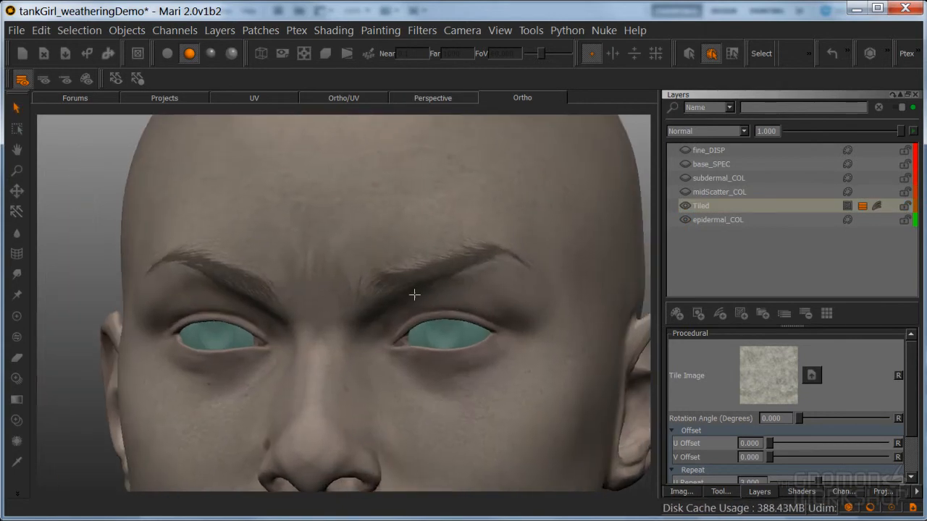
left_click(167, 52)
mouse_move(414, 292)
right_mouse_down("alt")
mouse_move(407, 249)
mouse_move(399, 252)
mouse_move(430, 261)
mouse_move(374, 262)
right_mouse_up("alt")
left_click_drag(374, 263, 374, 286, "alt")
right_click_drag(351, 277, 384, 273, "alt")
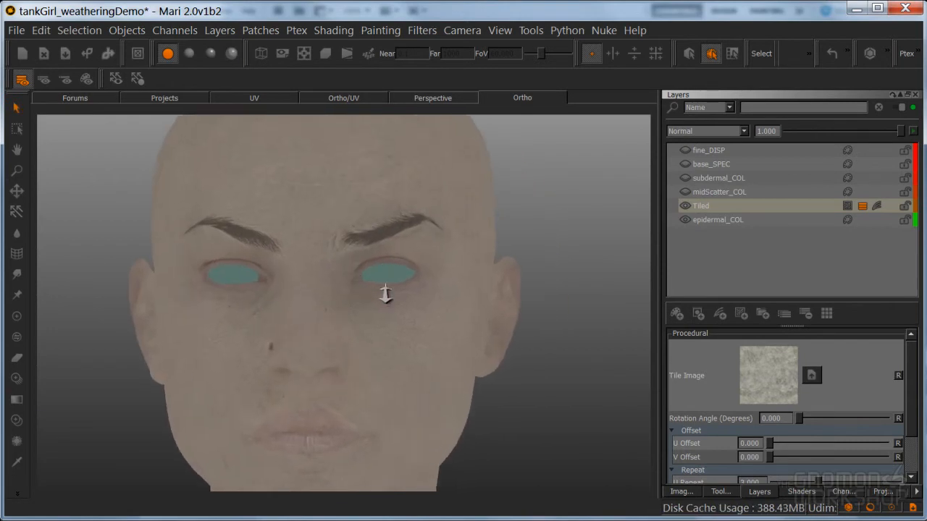
middle_click_drag(373, 288, 383, 341, "alt")
right_click_drag(383, 341, 424, 323, "alt")
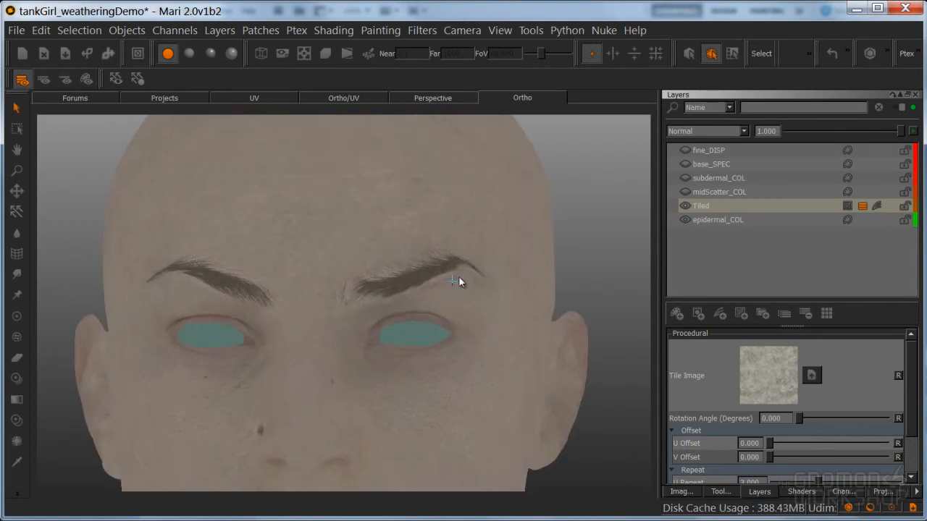
- Open the Tiled mask group and compare the dirt with the fine_DISP copy off and on
left_click(861, 205)
left_click(684, 152)
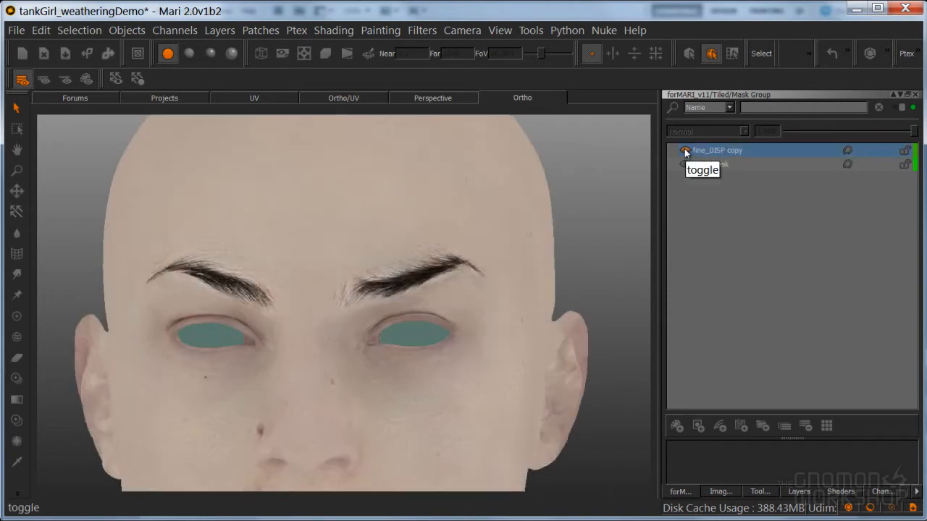
left_click(685, 152)
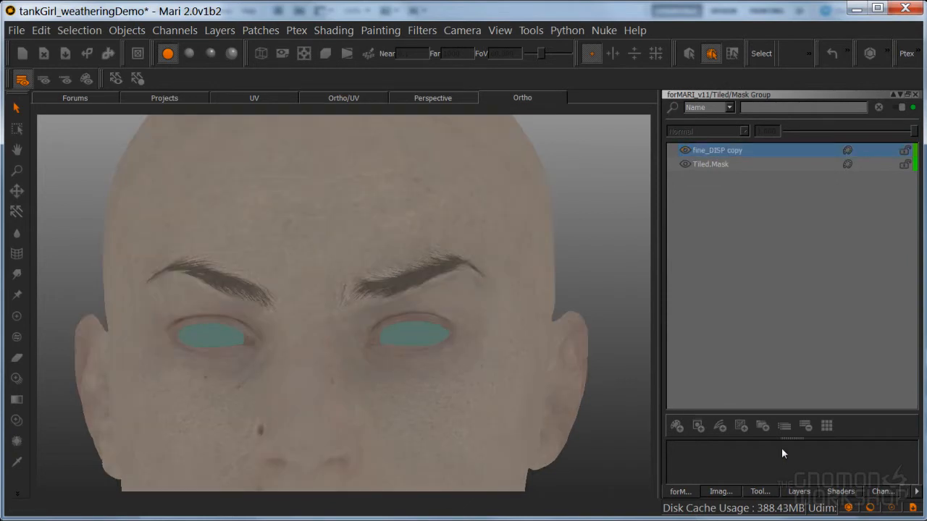
left_click(796, 492)
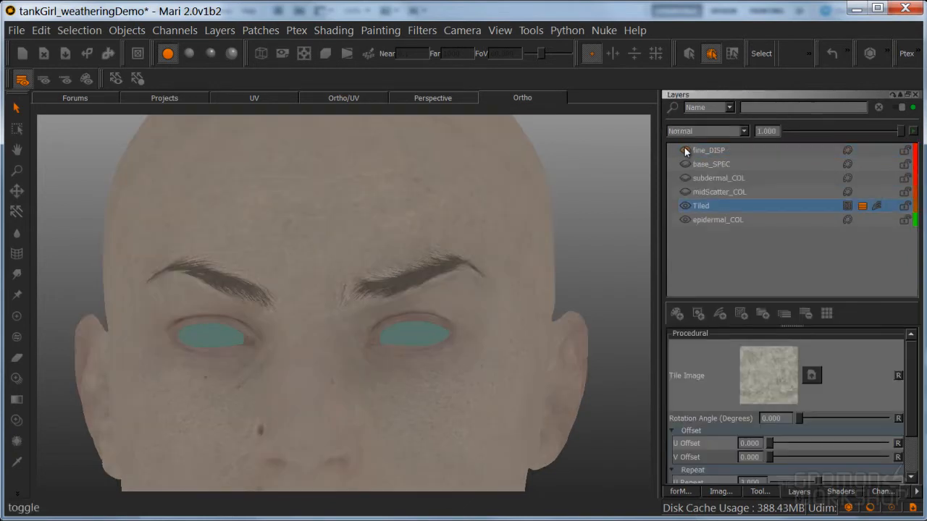
- Compare the fine_DISP skin detail with the masked dirt around the eye, cheek and forehead by toggling that layer's visibility
left_click(685, 149)
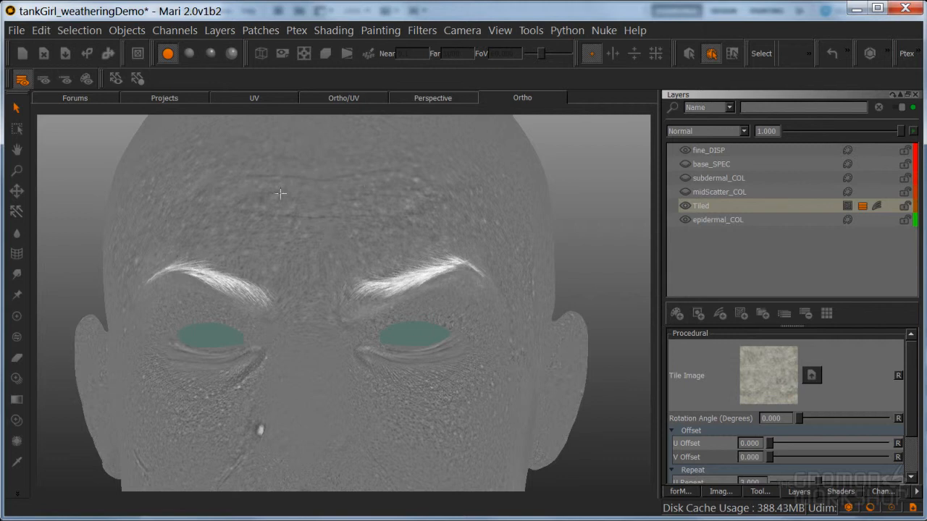
middle_click_drag(389, 346, 339, 264, "alt")
right_click_drag(339, 263, 398, 301, "alt")
left_click_drag(398, 300, 383, 306, "alt")
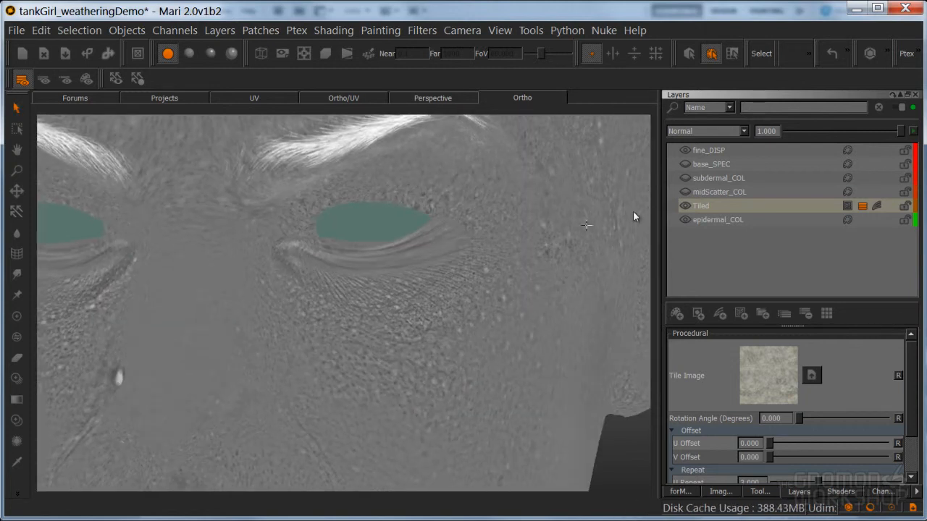
left_click(685, 149)
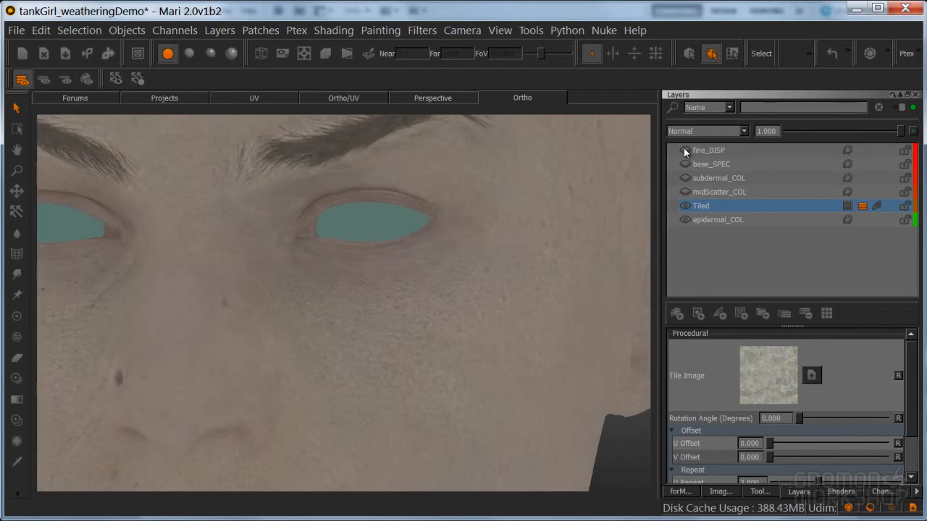
left_click(684, 151)
left_click(684, 150)
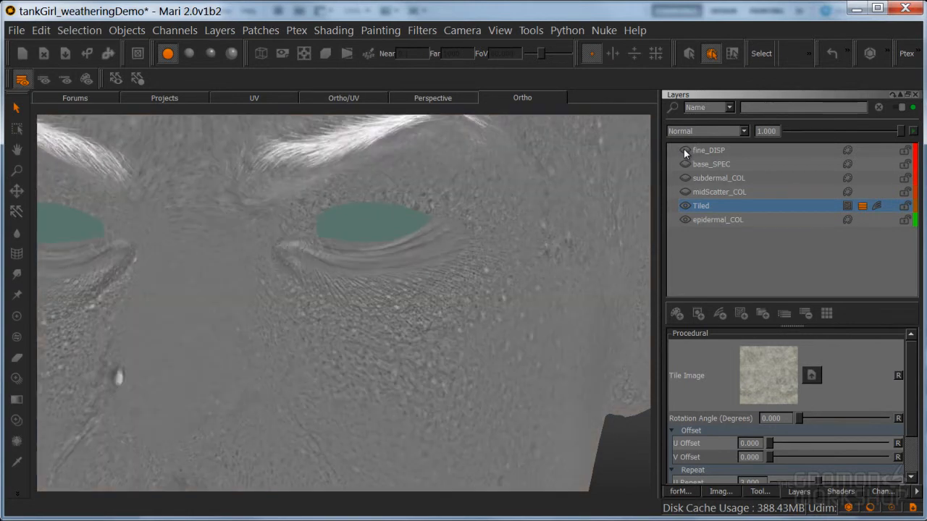
left_click(684, 151)
left_click(685, 152)
right_click_drag(507, 268, 408, 295, "alt")
middle_click_drag(408, 295, 426, 367, "alt")
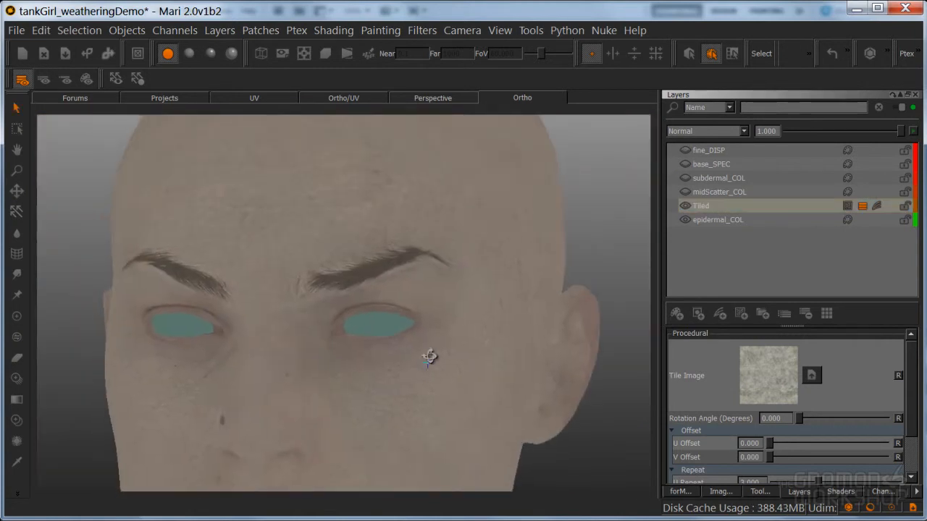
left_click_drag(411, 341, 431, 333, "alt")
middle_click_drag(431, 333, 451, 292, "alt")
right_click_drag(451, 293, 413, 296, "alt")
middle_click_drag(413, 296, 409, 289, "alt")
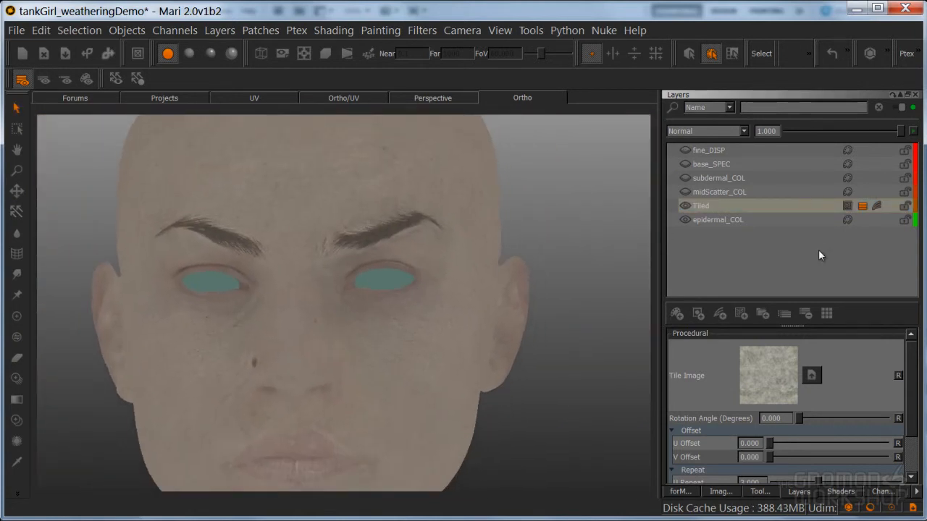
- Add a Levels adjustment layer above fine_DISP copy in the Tiled layer's mask group
left_click(861, 207)
left_click(767, 154)
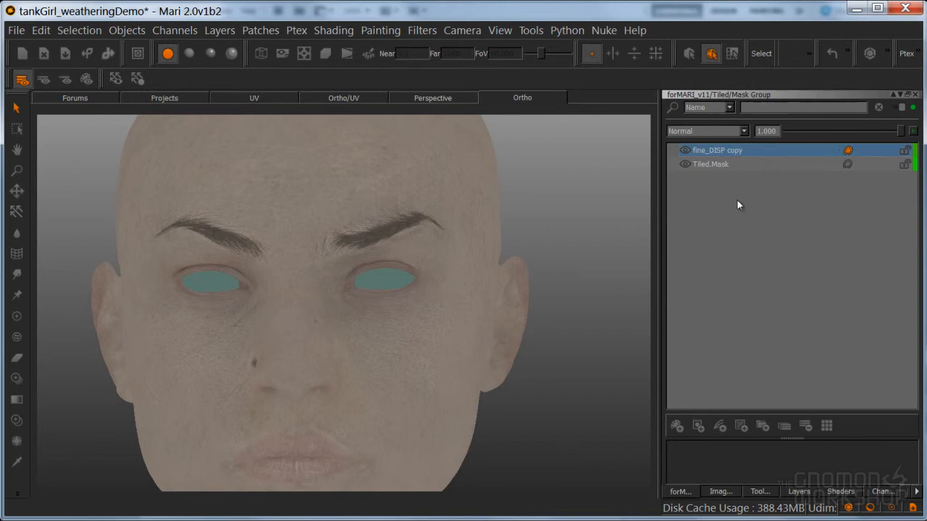
left_click(720, 426)
left_click(754, 280)
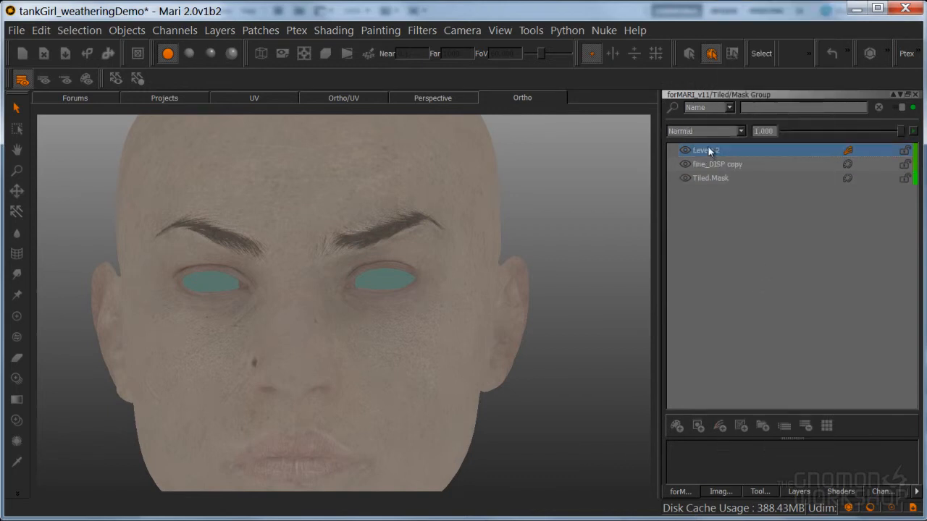
left_click(707, 149)
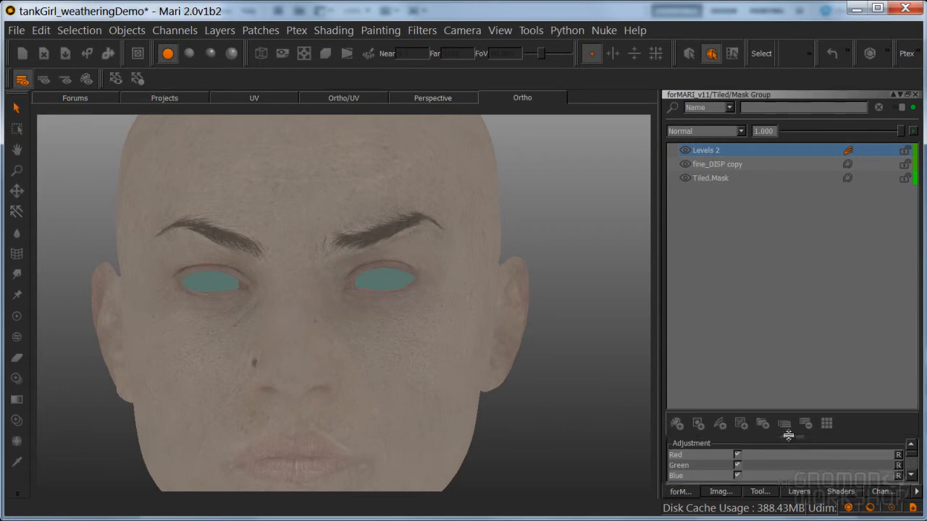
- Set the mask's Levels adjustment to an input White of 0.770 and an input Black of 0.279
left_click_drag(789, 438, 788, 301)
left_click_drag(896, 406, 867, 407)
left_click_drag(772, 435, 806, 441)
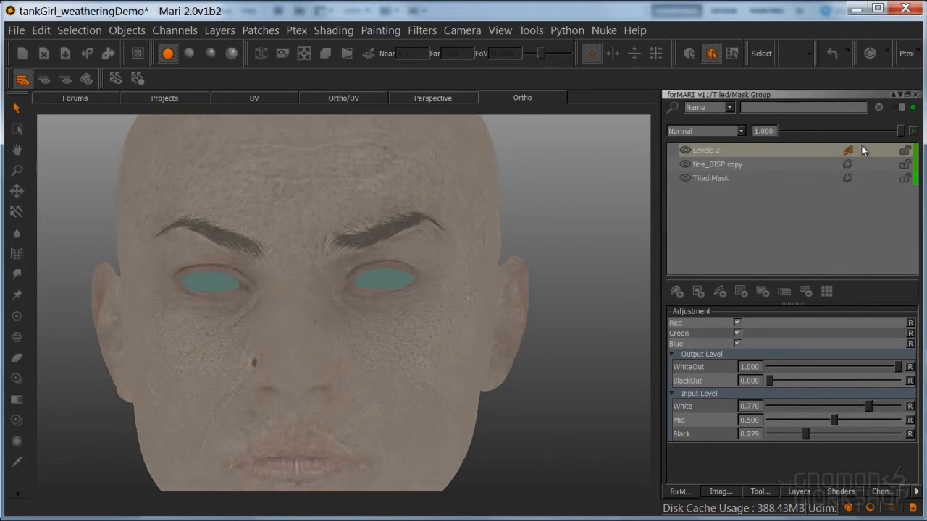
- Reopen the Tiled mask group and group its Levels adjustment with the fine_DISP copy layer
left_click(917, 99)
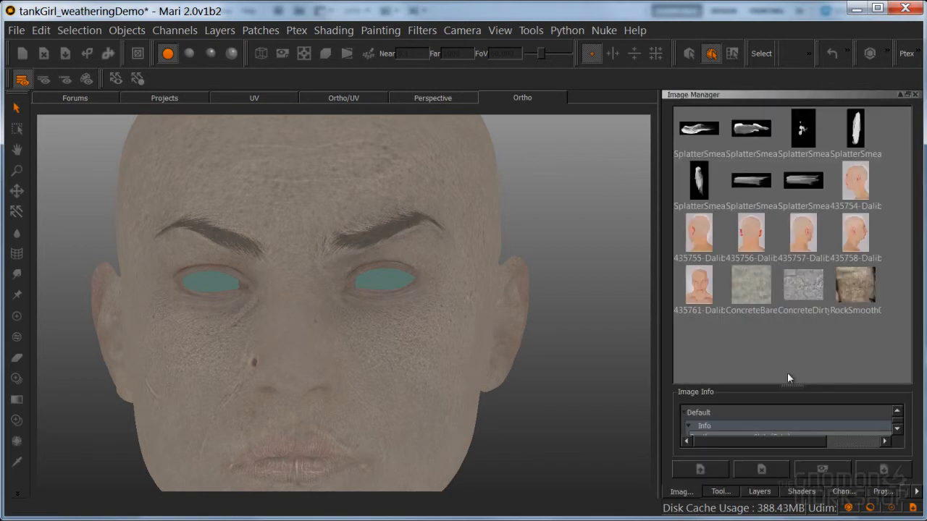
left_click(766, 492)
left_click(860, 206)
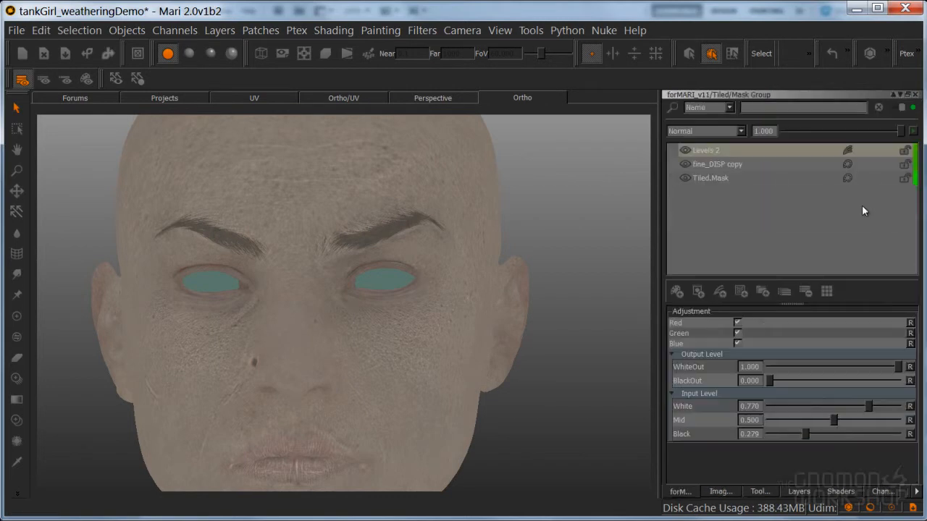
left_click(787, 165)
left_click(802, 152)
left_click(722, 163, "shift")
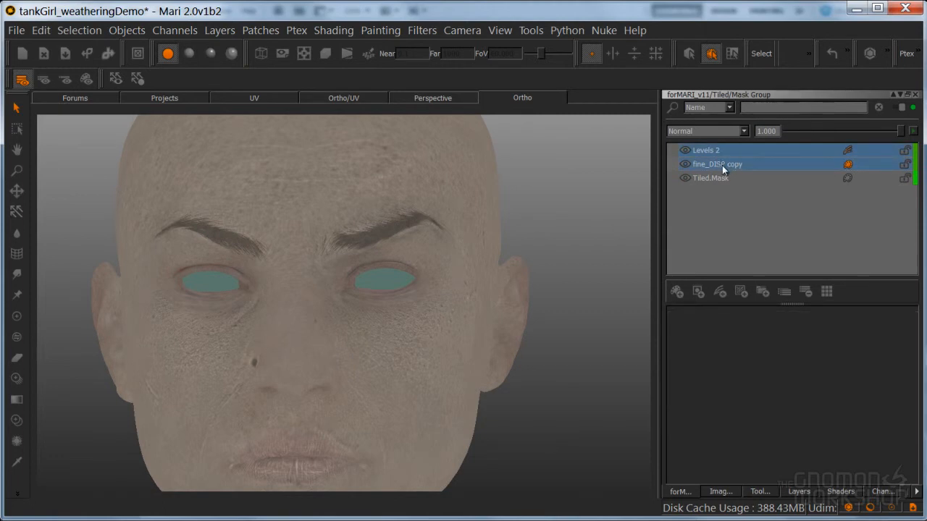
right_click(729, 163)
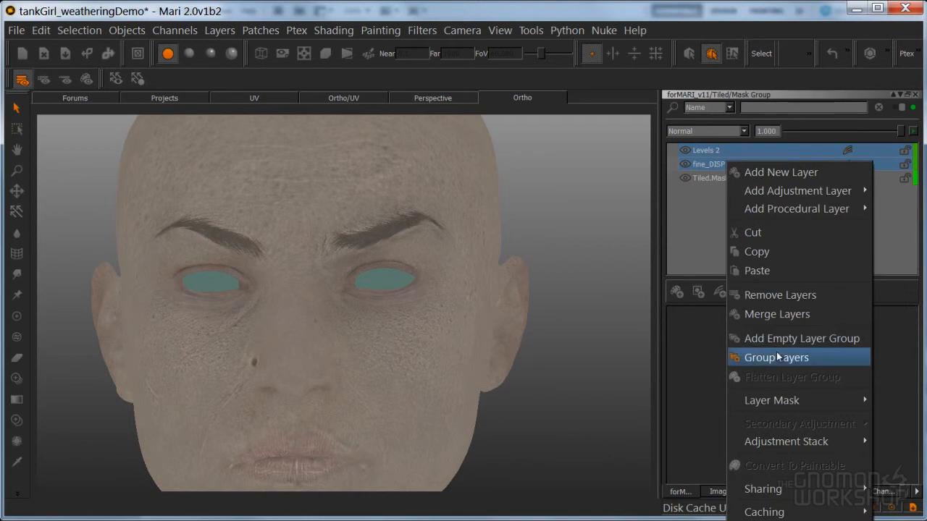
left_click(774, 333)
- Rename the new layer group dirtFromDisp and collapse it
double_click(700, 151)
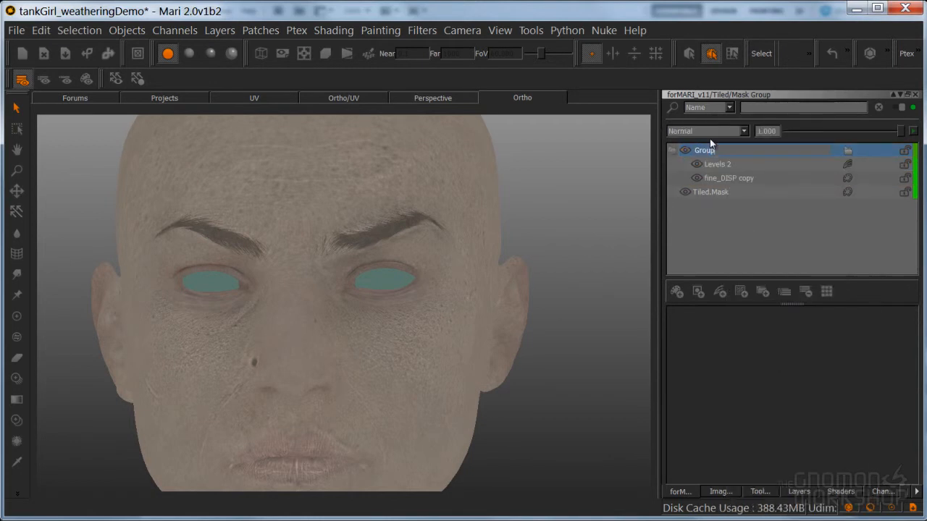
type("dirtFromDisp")
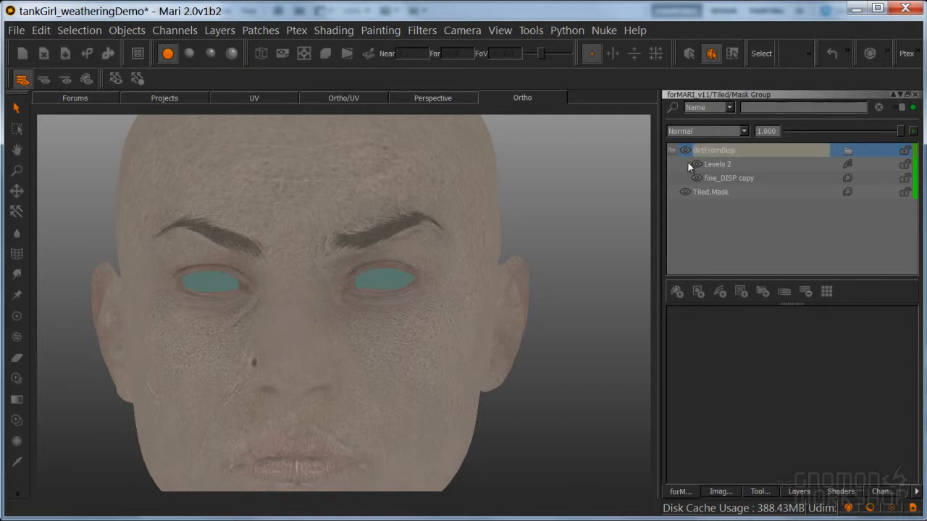
left_click(673, 151)
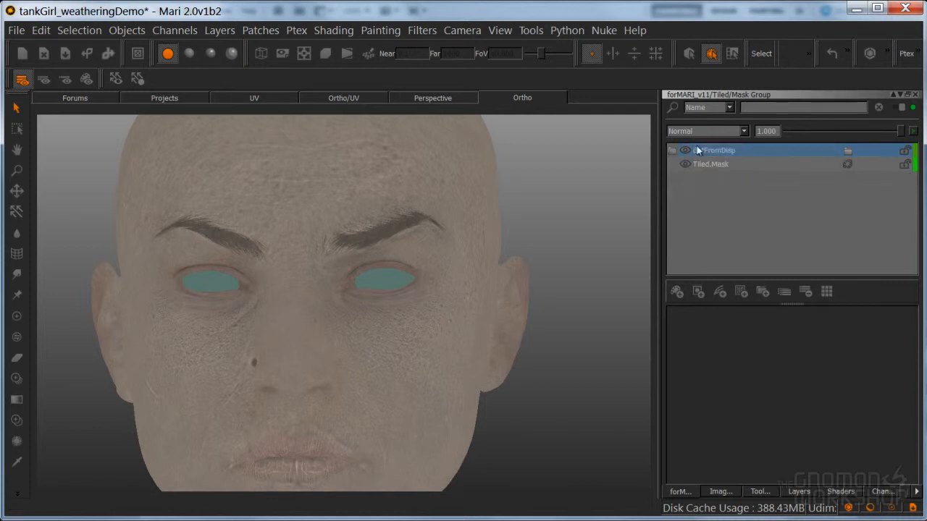
left_click(705, 291)
right_click(861, 149)
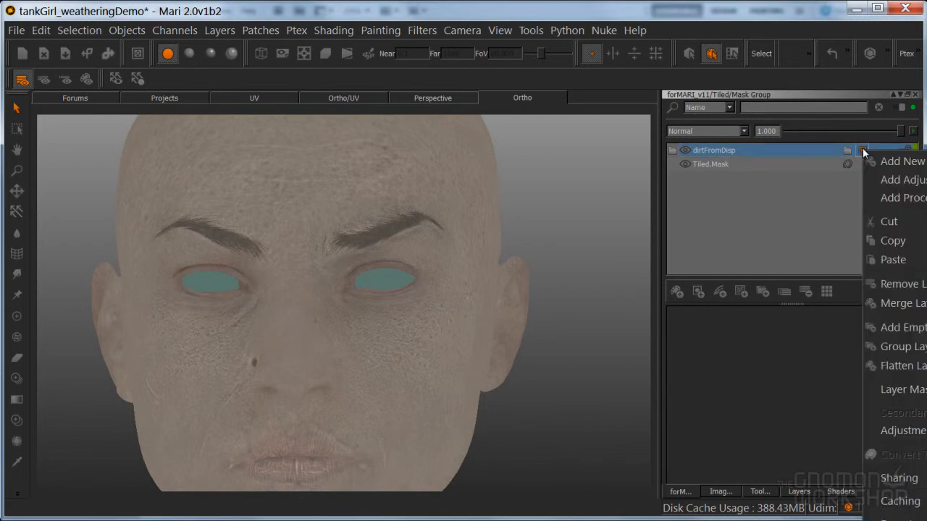
left_click(823, 151)
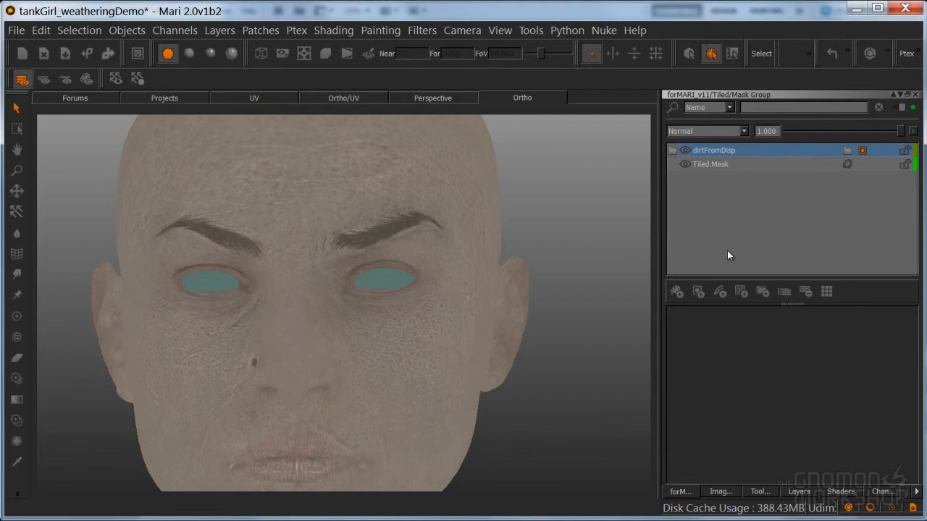
right_click(864, 150)
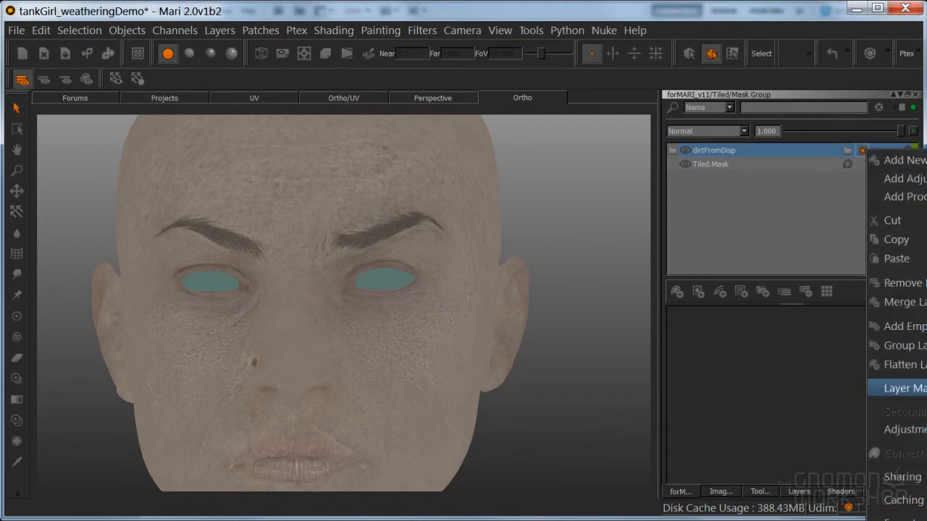
left_click(925, 395)
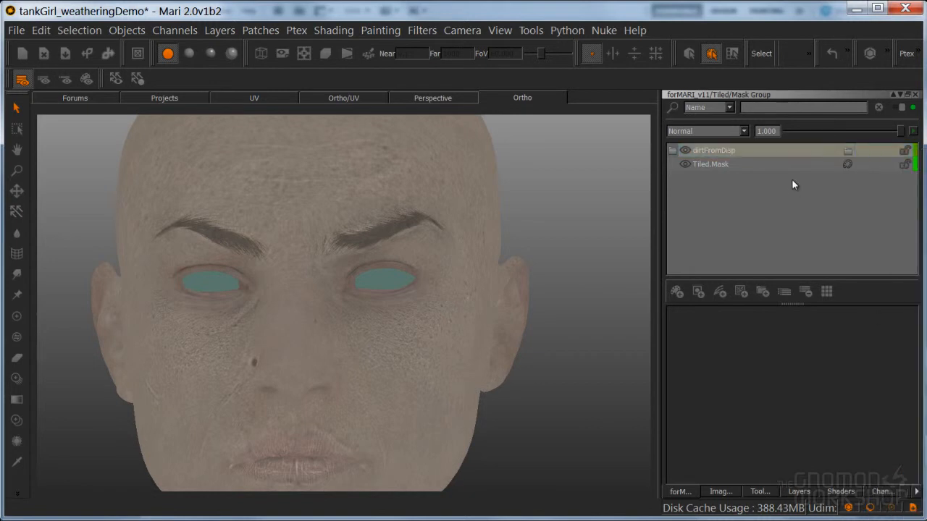
- Add a layer mask to the dirtFromDisp group that hides all of the dirt
right_click(804, 151)
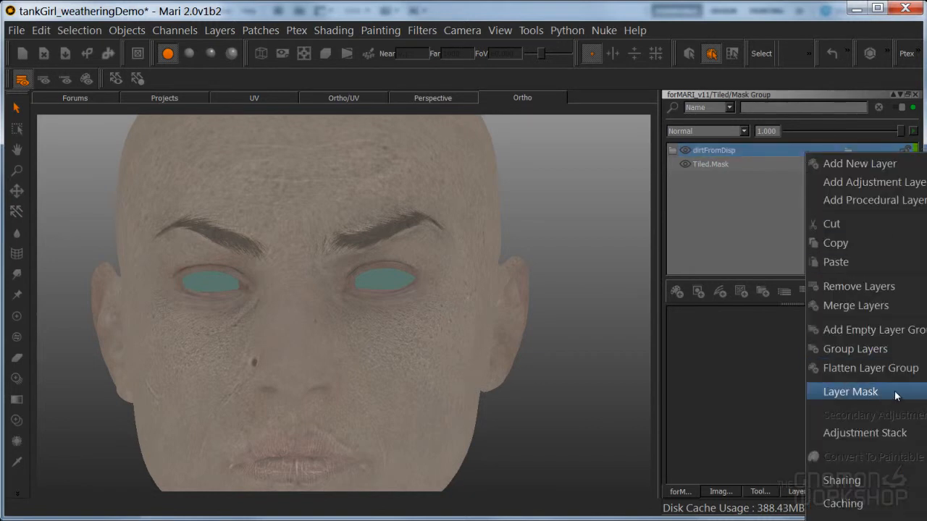
left_click(925, 393)
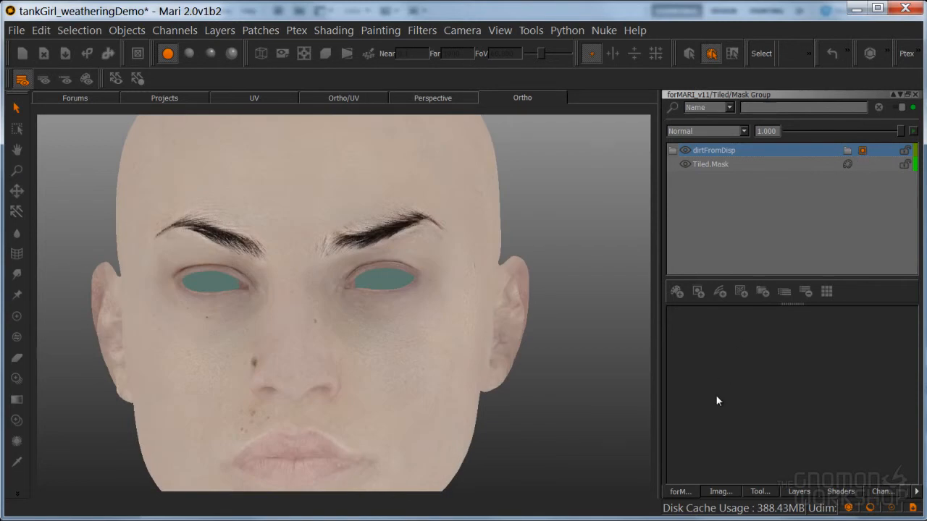
middle_click_drag(416, 298, 442, 317, "alt")
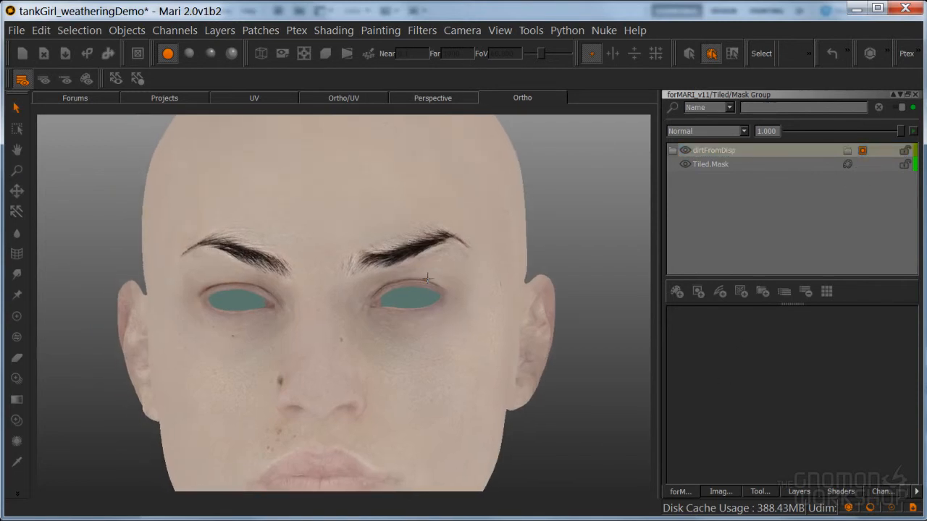
- Look through the organic and basic brush sets and choose a soft brush from Basic Brushes
key("space")
left_click(510, 278)
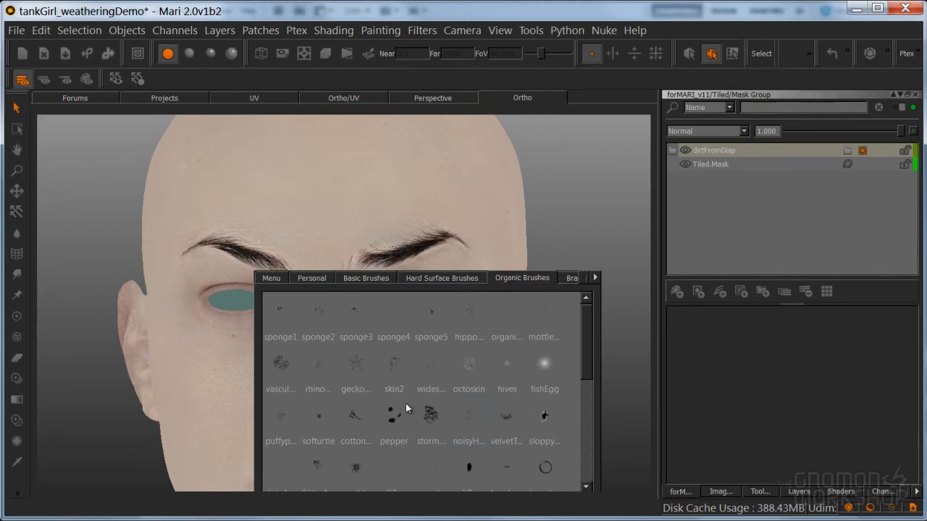
left_click(393, 278)
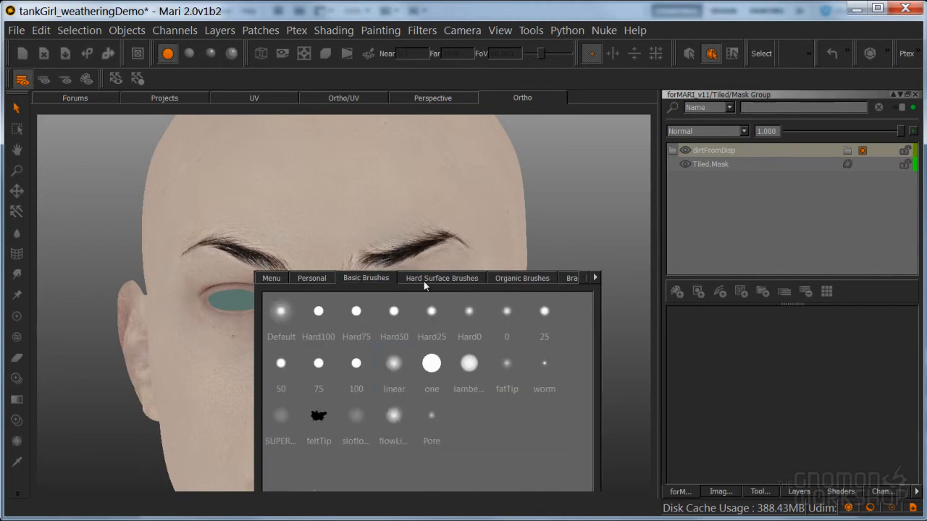
left_click(287, 421)
- Paint soft dirt into the dirtFromDisp mask beneath and beside the character's right eye with the Paint tool
middle_click_drag(293, 308, 355, 314, "alt")
left_click_drag(355, 313, 381, 309, "alt")
scroll(382, 309, "up", 5)
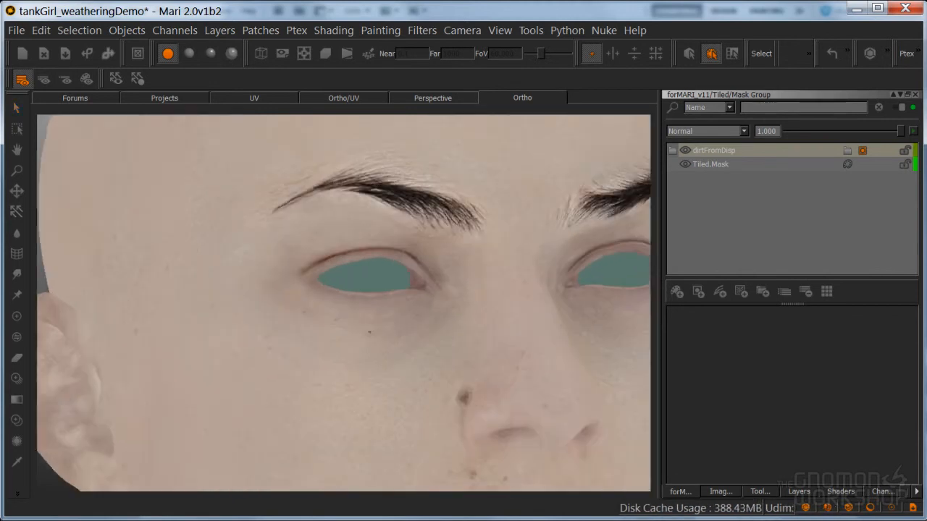
key("p")
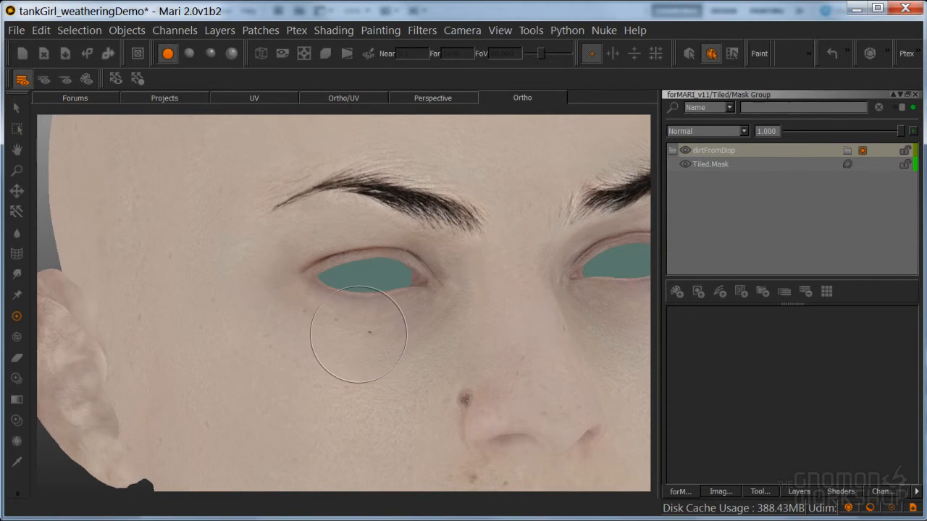
key("space")
left_click(210, 469)
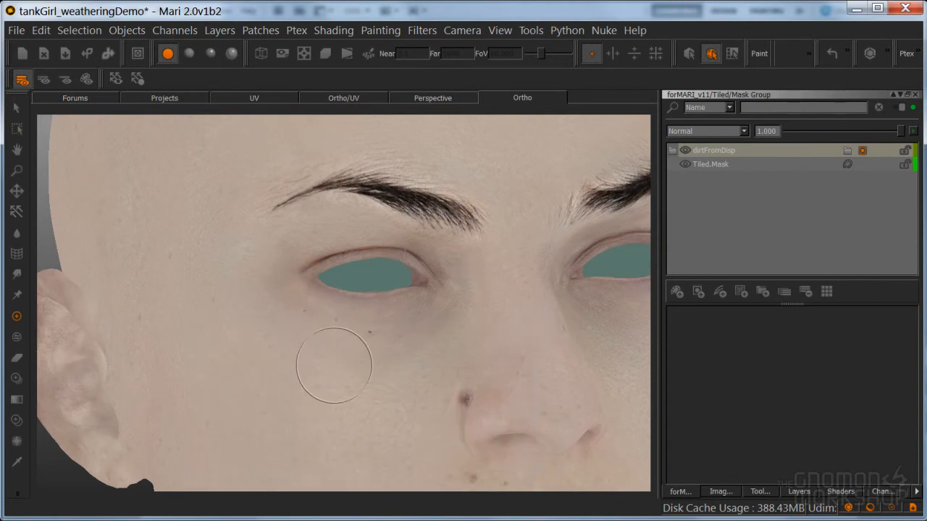
mouse_move(349, 350)
left_mouse_down()
mouse_move(377, 336)
mouse_move(329, 380)
mouse_move(277, 341)
mouse_move(402, 354)
mouse_move(356, 395)
mouse_move(383, 390)
left_mouse_up()
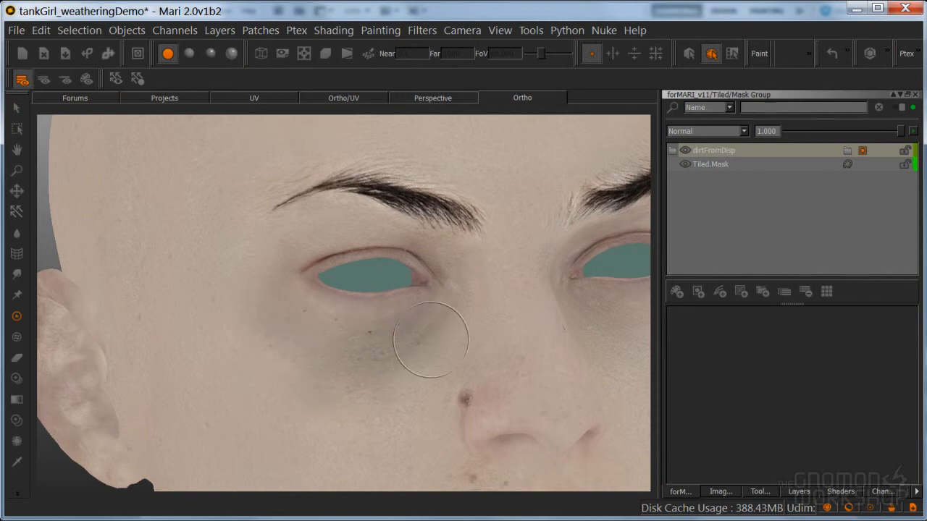
- Switch to a smaller irregular organic brush and dab blotchy dirt below and outside the right eye
key("k")
left_click(510, 341)
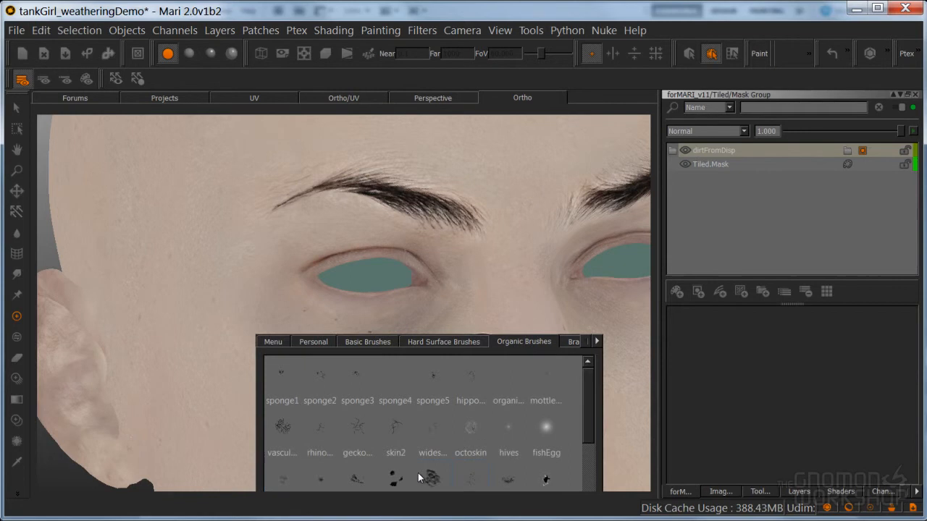
key("r")
left_click_drag(387, 338, 358, 336)
left_click(338, 314)
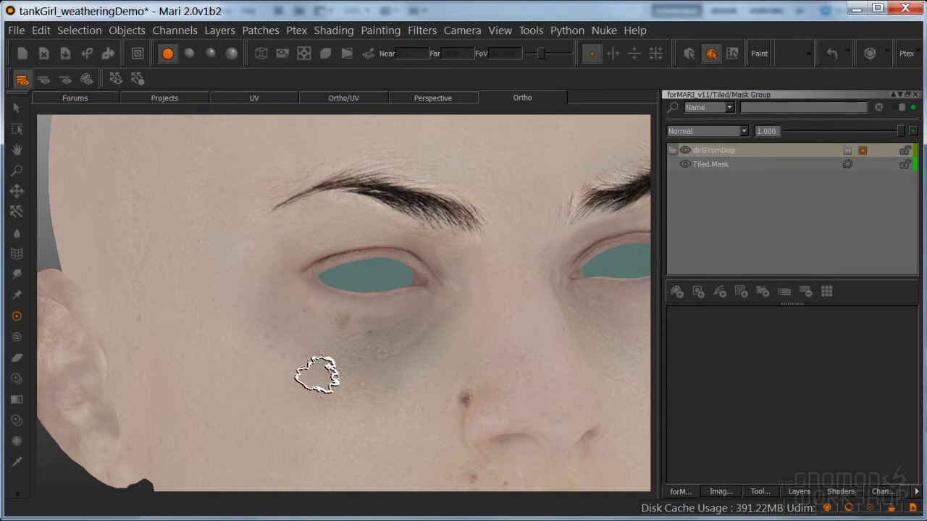
left_click(268, 325)
left_click(258, 358)
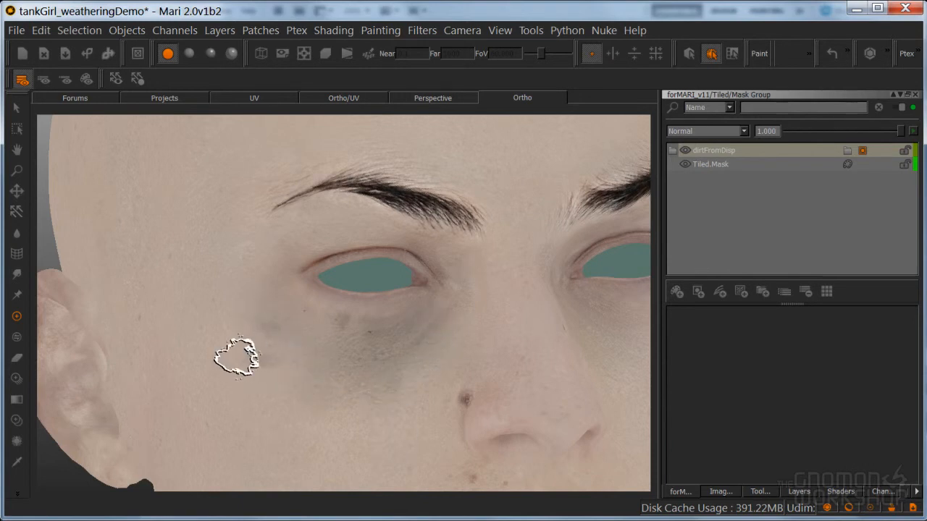
left_click(249, 311)
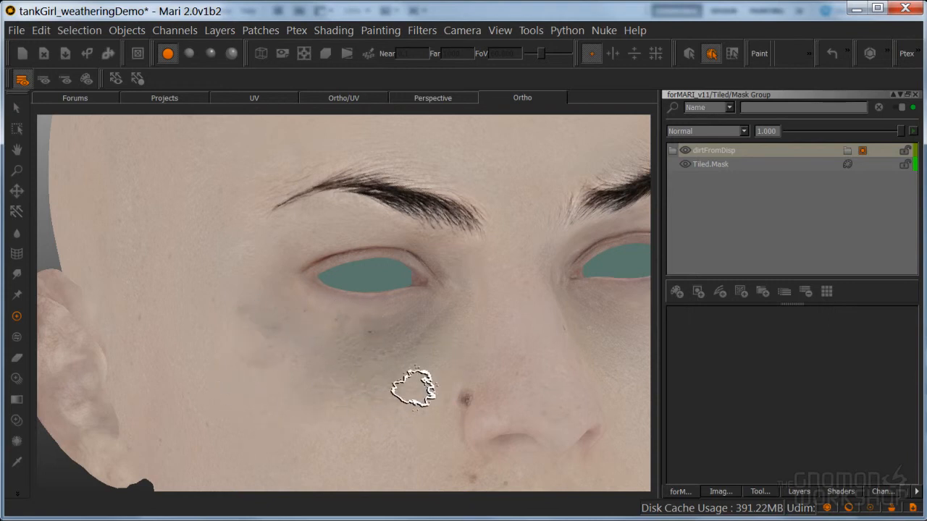
- Bake the eye dirt into the mask and compare the whole face under basic and flat lighting
key("b")
scroll(465, 268, "down", 5)
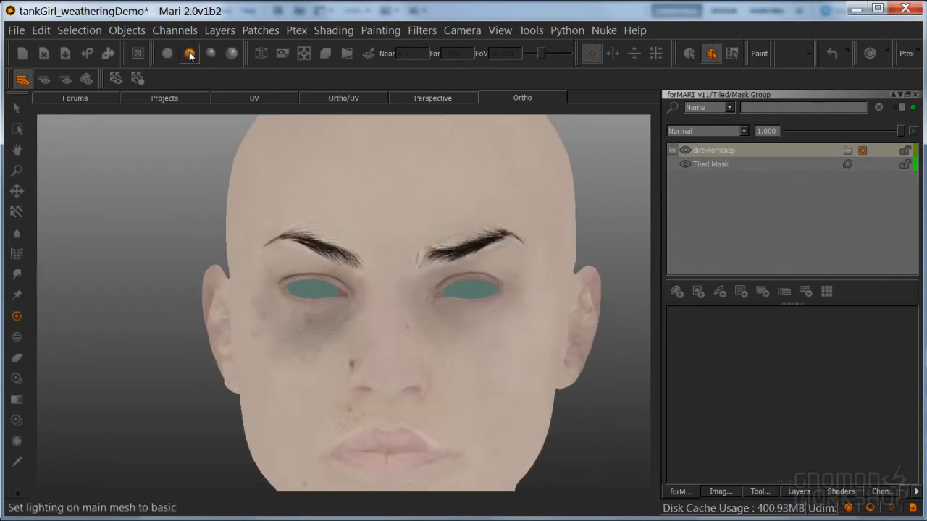
left_click(189, 51)
left_click(168, 53)
- Paint blotchy dirt on the forehead above the right eyebrow, soften it with a round brush and bake it
mouse_move(318, 290)
middle_mouse_down()
mouse_move(299, 285)
mouse_move(268, 228)
middle_mouse_up()
mouse_move(275, 232)
left_mouse_down()
mouse_move(326, 207)
mouse_move(268, 224)
mouse_move(326, 232)
mouse_move(230, 273)
left_mouse_up()
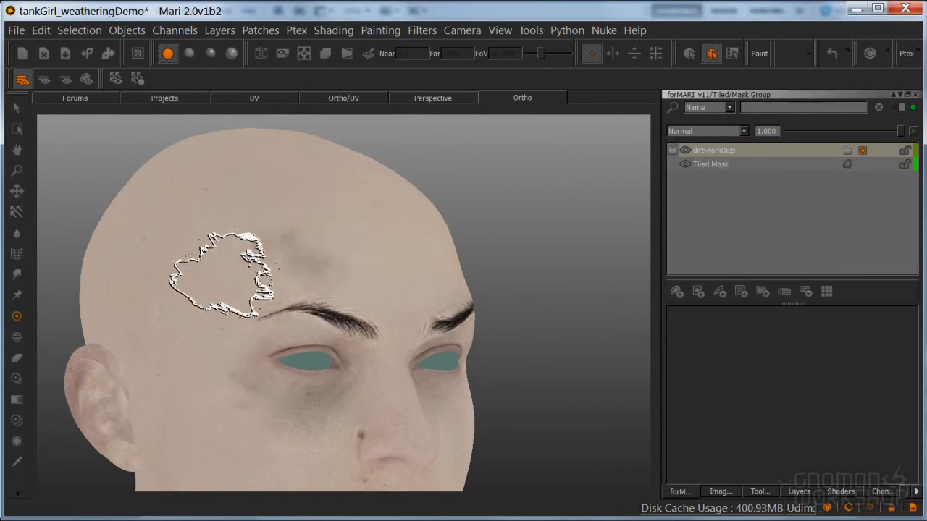
key("space")
left_click(251, 244)
left_click(204, 354)
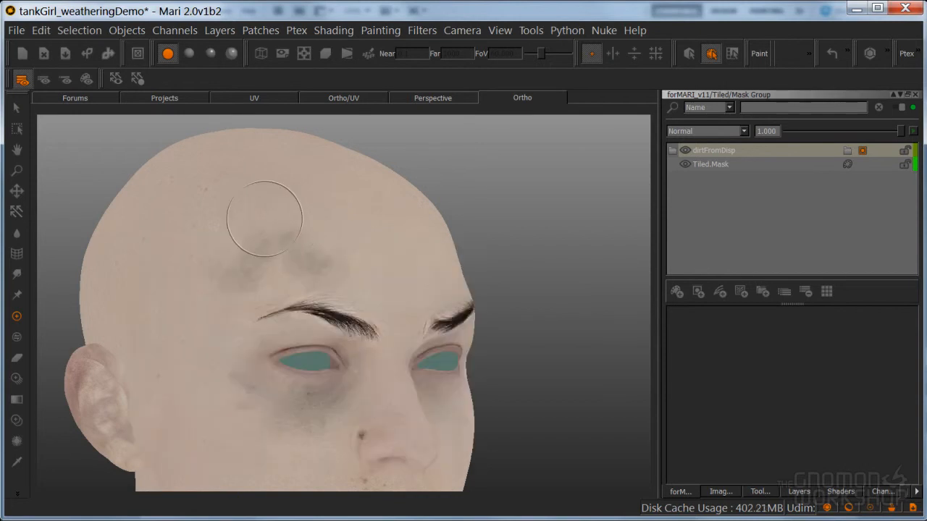
mouse_move(329, 272)
left_mouse_down()
mouse_move(368, 285)
mouse_move(262, 259)
left_mouse_up()
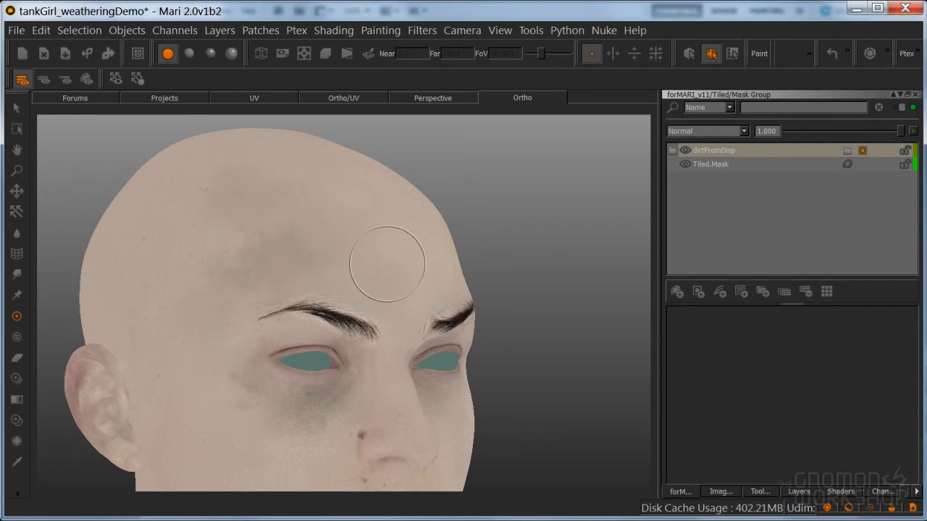
key("b")
- Paint a soft band of dirt across the centre of the forehead with the round brush and bake it into the mask
left_click_drag(420, 269, 364, 331, "alt")
scroll(385, 279, "up", 3)
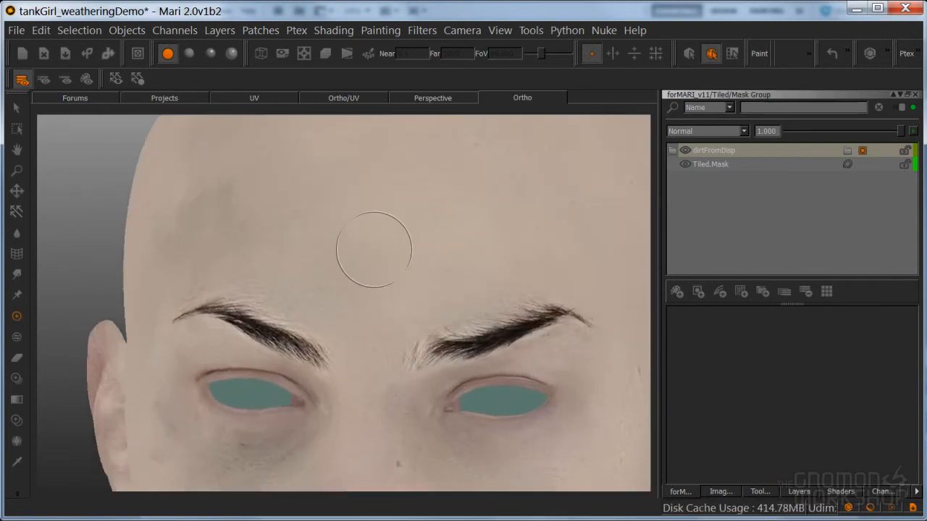
mouse_move(333, 232)
left_mouse_down()
mouse_move(310, 230)
mouse_move(422, 238)
left_mouse_up()
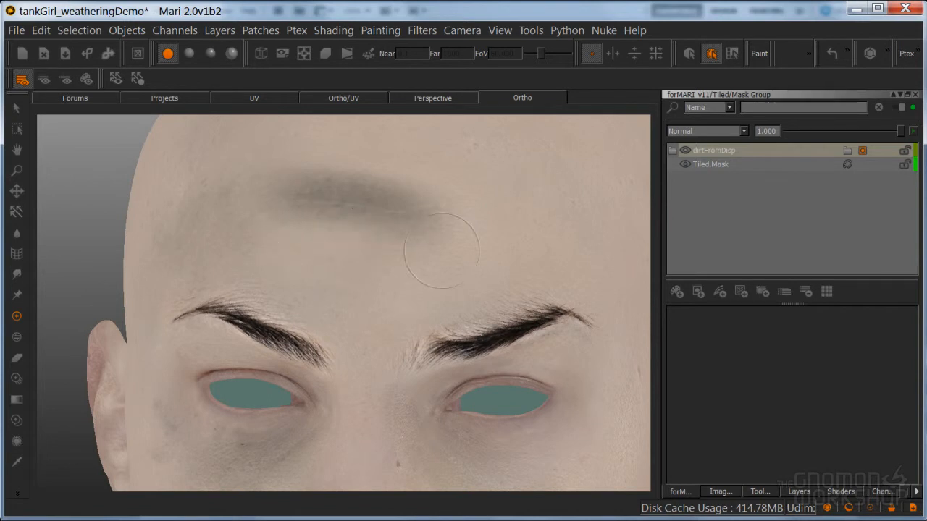
left_click_drag(348, 164, 286, 183)
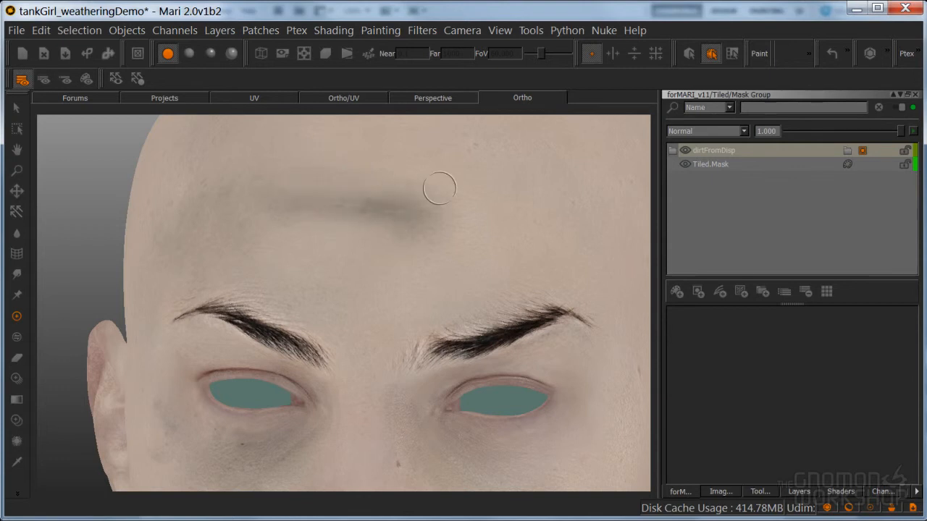
mouse_move(404, 217)
left_mouse_down()
mouse_move(383, 209)
mouse_move(473, 244)
mouse_move(426, 217)
mouse_move(493, 211)
left_mouse_up()
key("b")
scroll(452, 253, "down", 3)
mouse_move(380, 265)
left_mouse_down("alt")
mouse_move(442, 265)
mouse_move(426, 265)
left_mouse_up("alt")
scroll(321, 257, "up", 3)
key("r")
left_click_drag(323, 207, 291, 209)
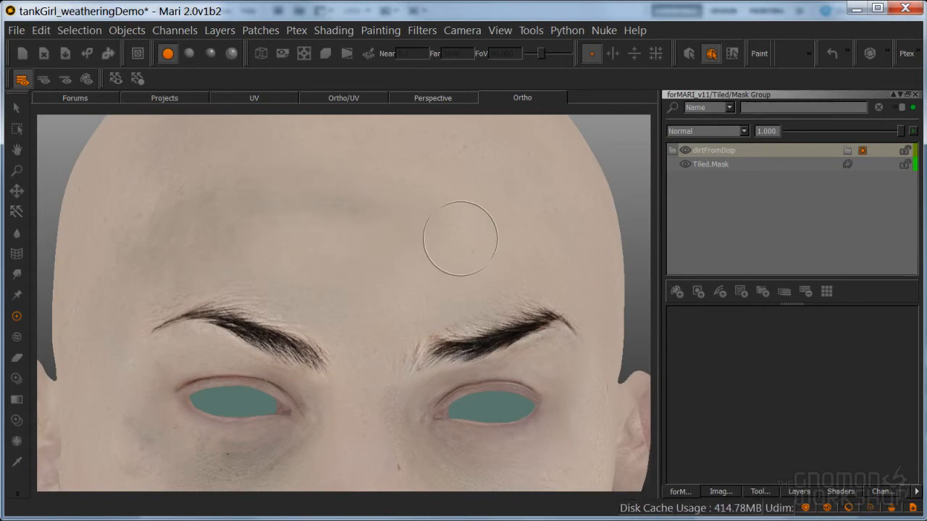
- Examine the forehead and the area around the left eye under basic and flat lighting
scroll(434, 181, "down", 3)
left_click(190, 54)
mouse_move(370, 269)
left_mouse_down("alt")
mouse_move(430, 273)
mouse_move(391, 289)
left_mouse_up("alt")
middle_click_drag(405, 304, 371, 267, "alt")
left_click_drag(371, 266, 304, 274, "alt")
middle_click_drag(362, 268, 282, 295, "alt")
left_click_drag(333, 285, 373, 283, "alt")
middle_click_drag(375, 279, 408, 248, "alt")
left_click_drag(324, 264, 348, 271, "alt")
scroll(348, 271, "up", 2)
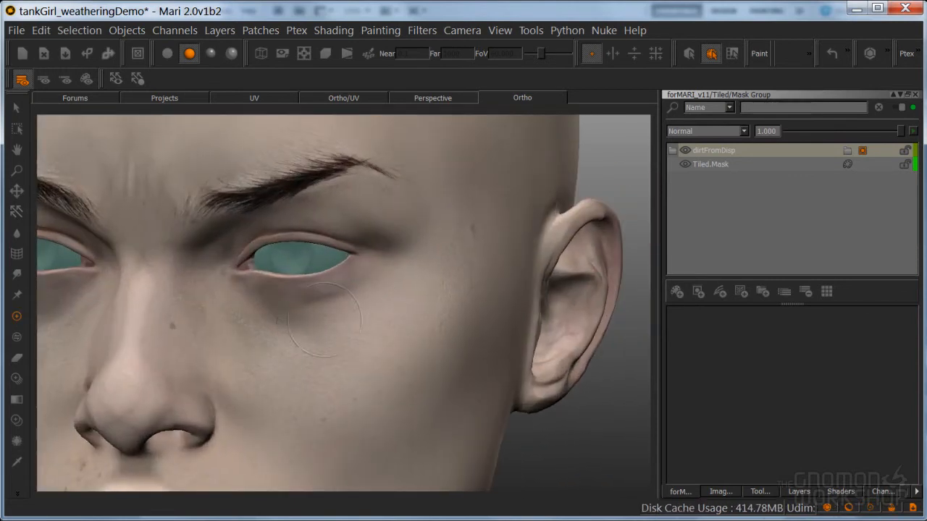
left_click(168, 54)
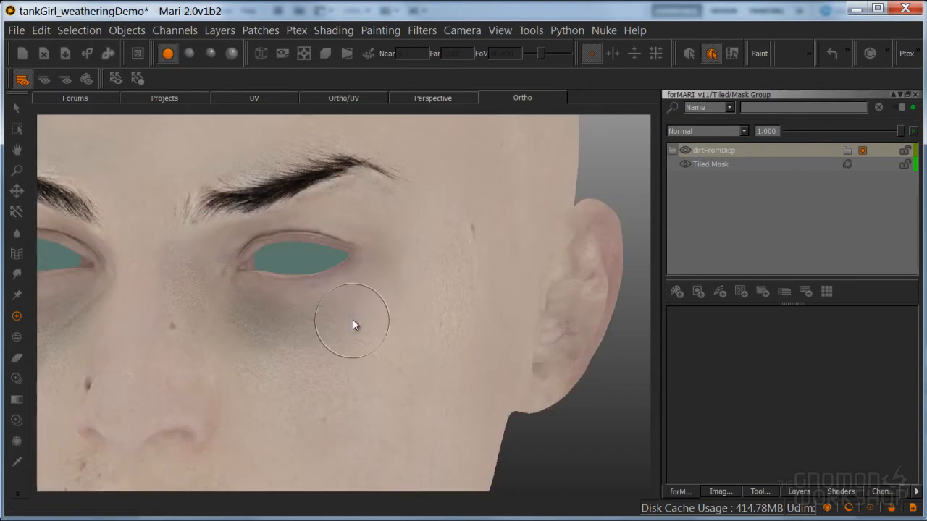
- Switch to the velvet organic brush, paint blotchy dirt beneath and outside the left eye, and bake it
key("b")
left_click(443, 318)
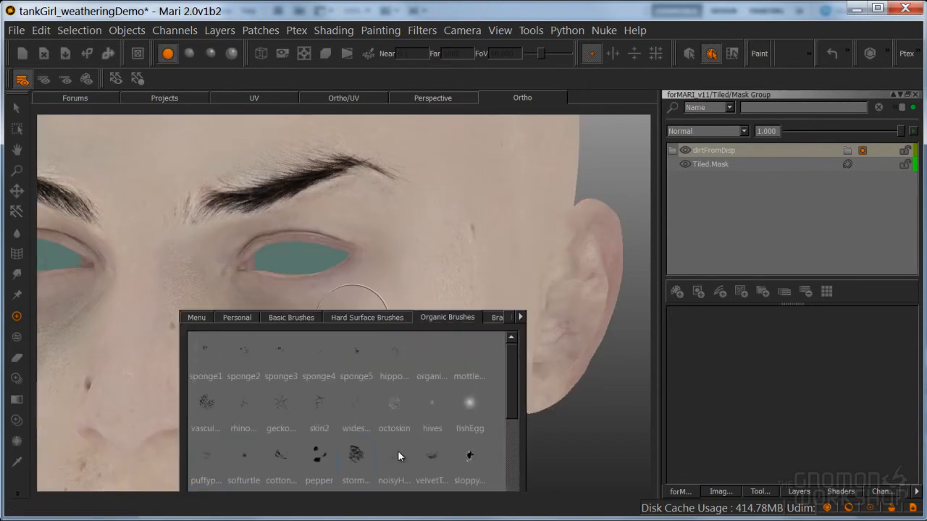
left_click(429, 455)
left_click(346, 337)
key("BackSpace")
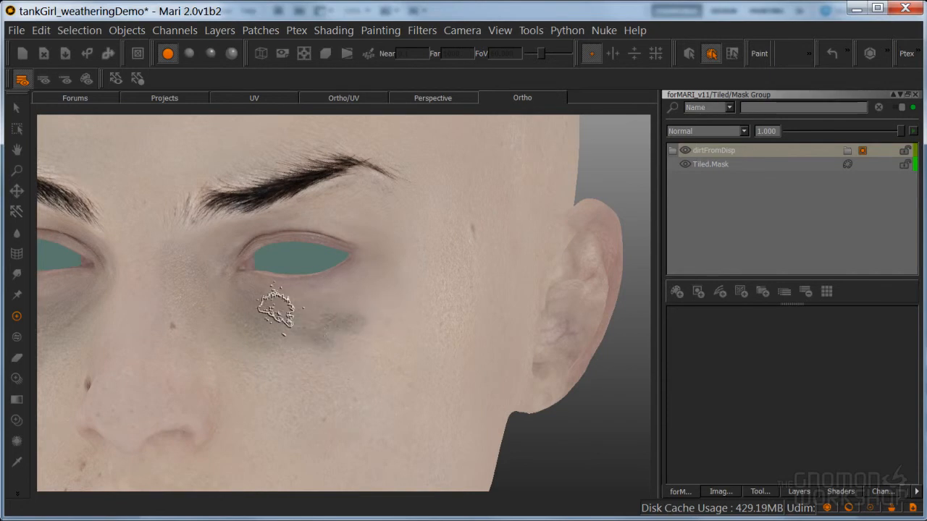
mouse_move(251, 318)
left_mouse_down()
mouse_move(343, 354)
mouse_move(341, 318)
left_mouse_up()
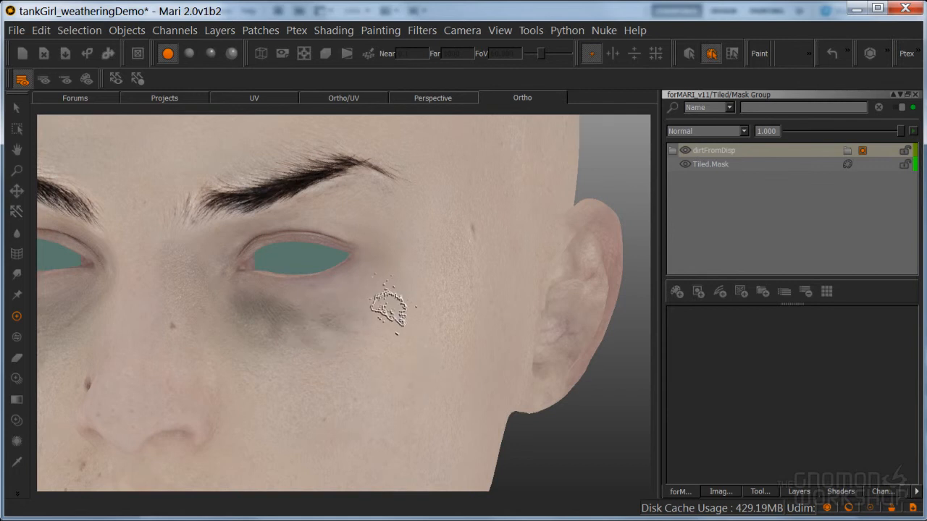
left_click(378, 301)
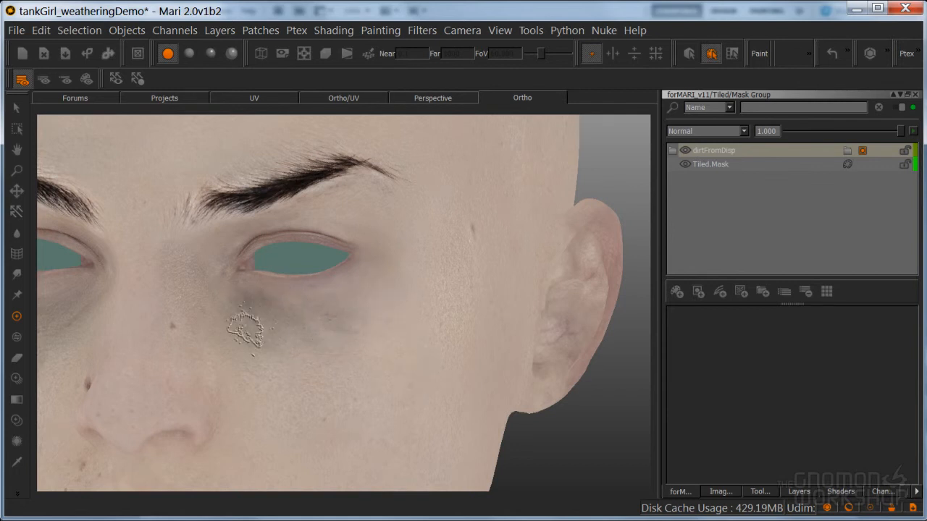
mouse_move(243, 298)
left_mouse_down()
mouse_move(308, 342)
mouse_move(325, 296)
left_mouse_up()
left_click_drag(261, 326, 313, 330)
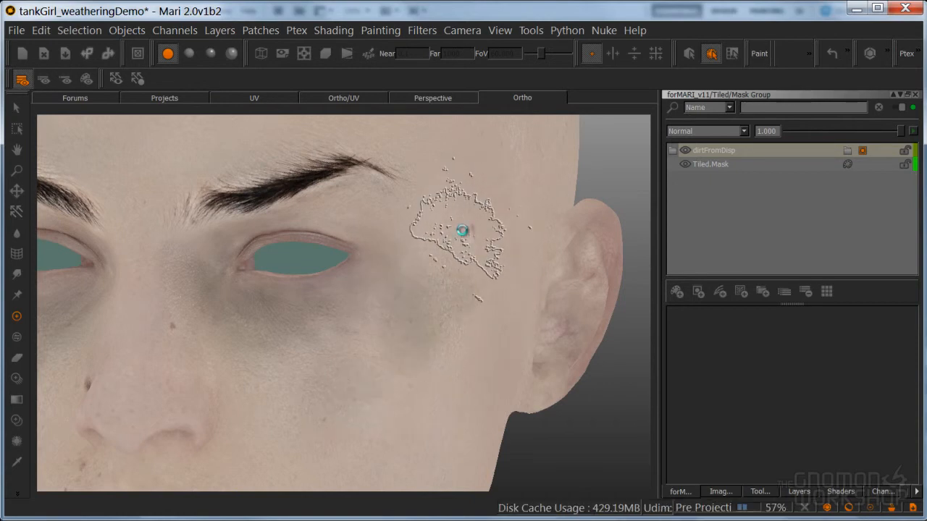
- Compare the dirt around both eyes from the front under flat and basic lighting
right_click_drag(397, 300, 362, 298, "alt")
left_click_drag(362, 297, 459, 296, "alt")
right_click_drag(422, 288, 459, 286, "alt")
middle_click_drag(459, 285, 479, 287, "alt")
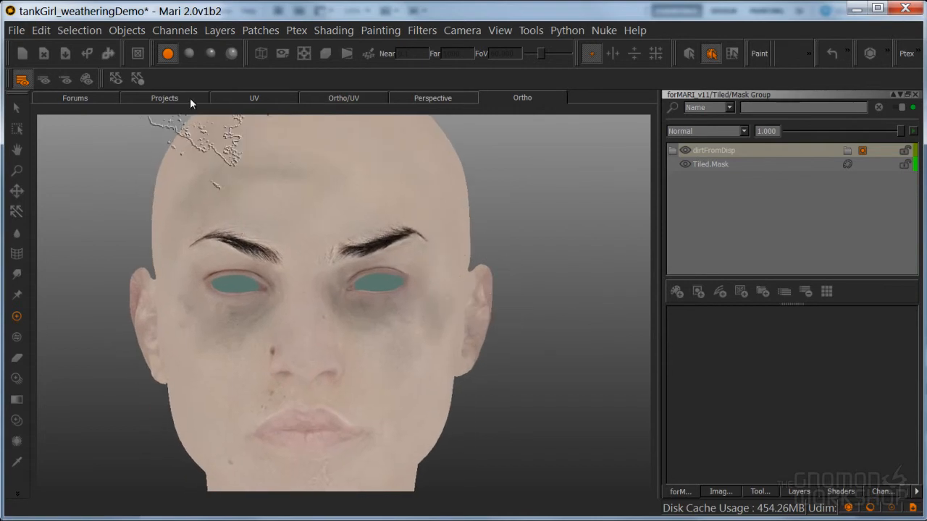
left_click(188, 55)
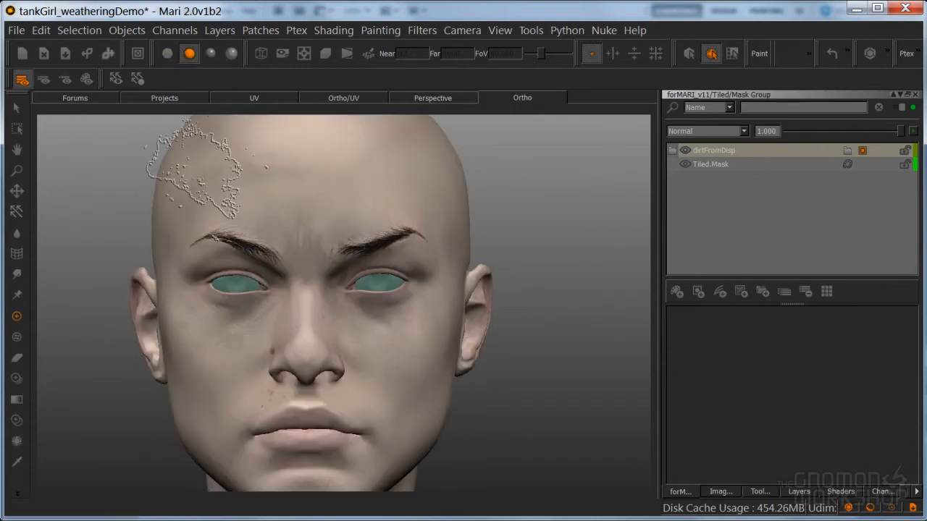
left_click(167, 54)
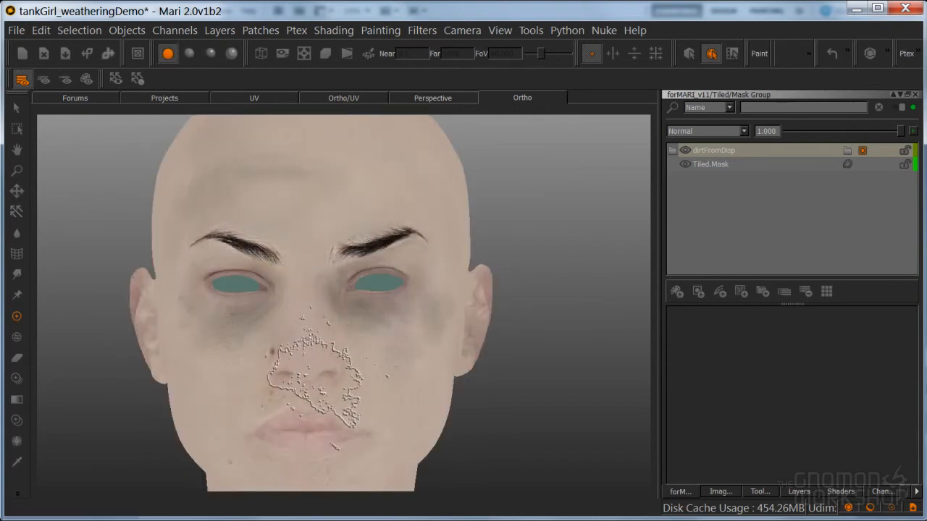
- Set the input levels of Levels 2 inside the dirtFromDisp group to White 0.734, Mid 0.586 and Black 0.414
left_click(809, 152)
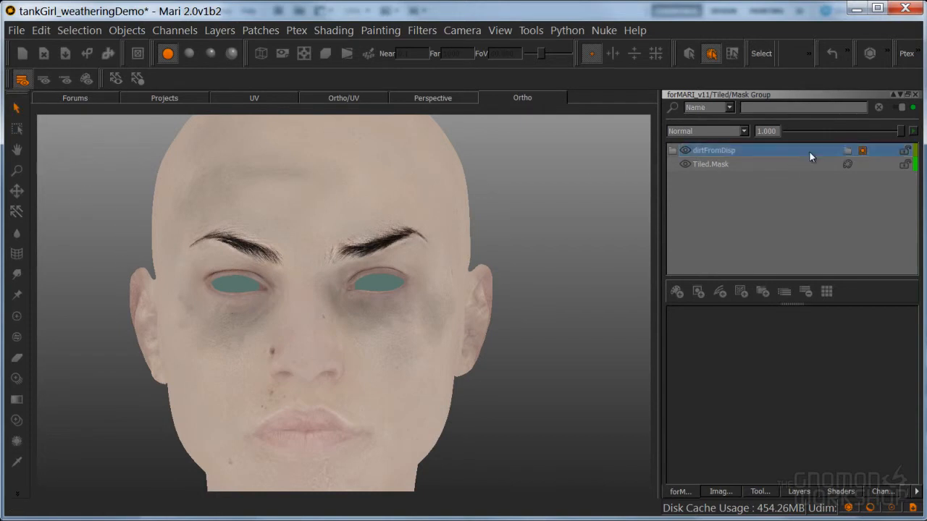
left_click(671, 151)
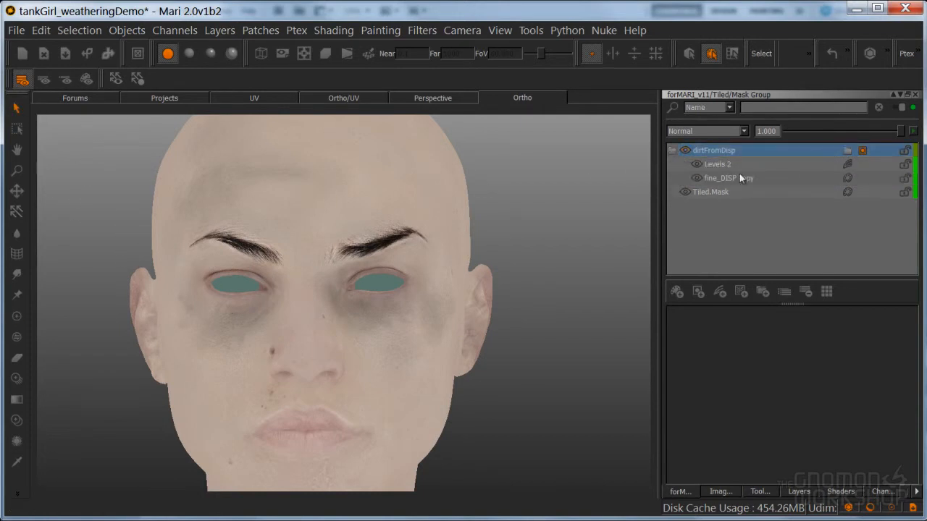
left_click(731, 167)
left_click(833, 418)
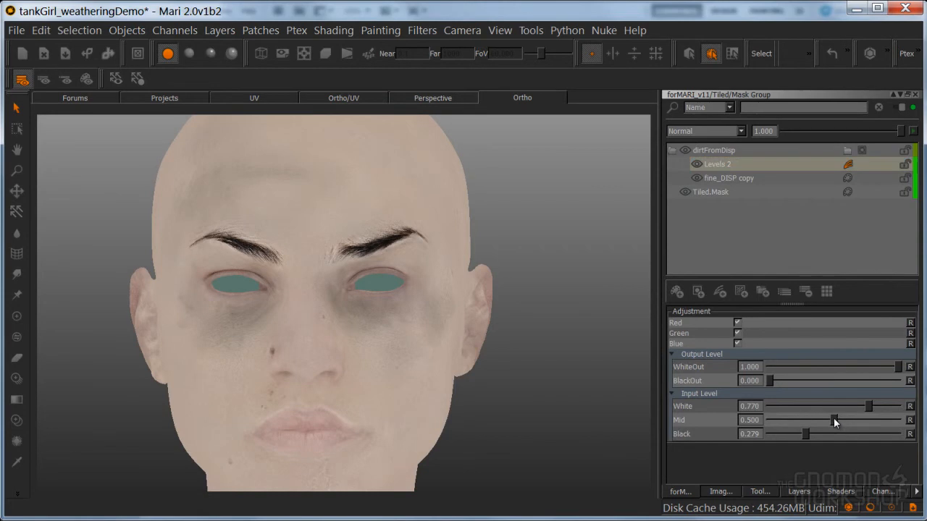
mouse_move(841, 419)
left_mouse_down()
mouse_move(866, 408)
mouse_move(857, 412)
left_mouse_up()
left_click_drag(805, 434, 823, 436)
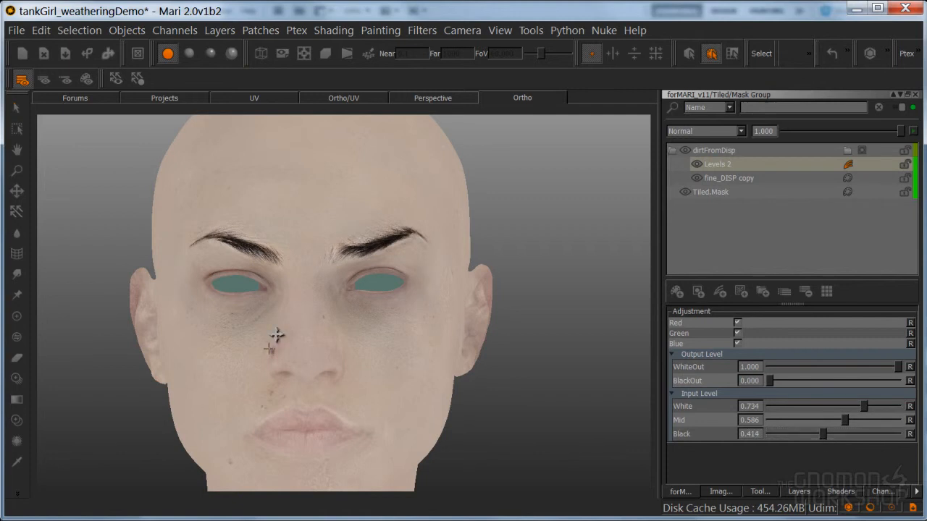
- Examine how the adjusted dirt breaks up into skin pores around the eyes and cheeks under flat and basic lighting
middle_click_drag(298, 381, 330, 362, "alt")
right_click_drag(331, 362, 427, 354, "alt")
left_click_drag(427, 355, 456, 362, "alt")
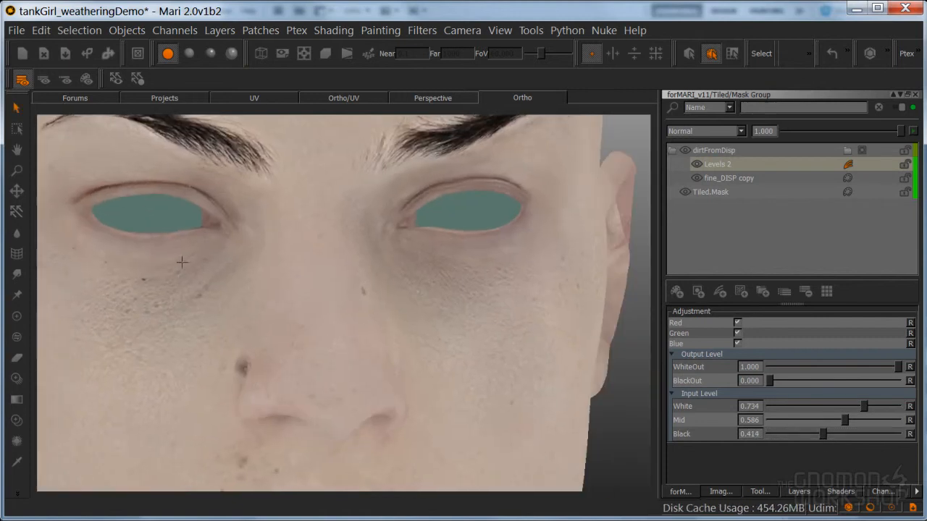
right_click_drag(412, 278, 378, 291, "alt")
left_click_drag(378, 291, 400, 256, "alt")
right_click_drag(399, 256, 428, 251, "alt")
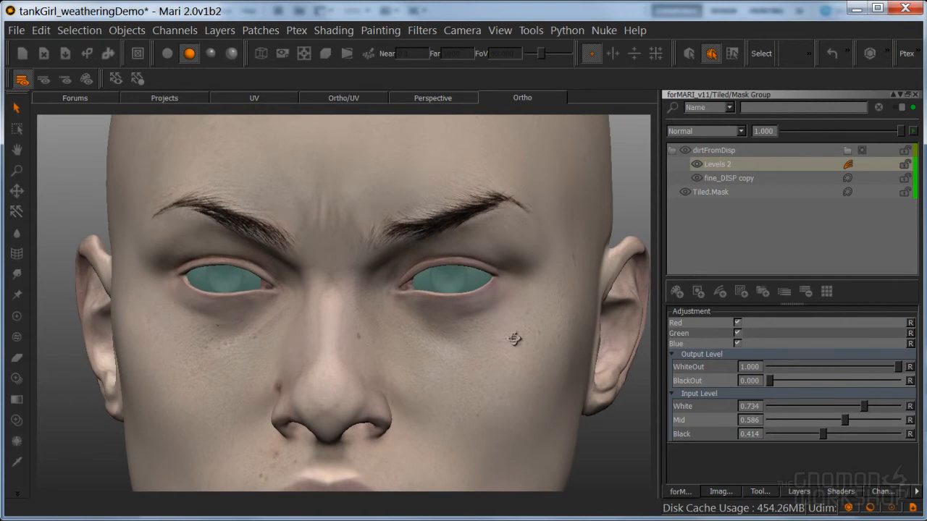
left_click_drag(516, 338, 514, 335, "alt")
middle_click_drag(506, 337, 460, 337, "alt")
left_click(460, 337)
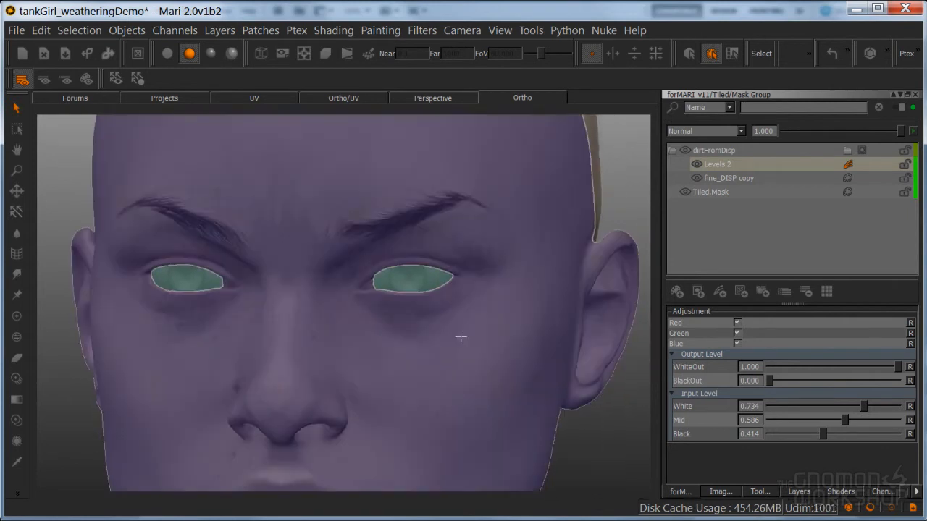
left_click(599, 461)
left_click_drag(497, 296, 482, 322, "alt")
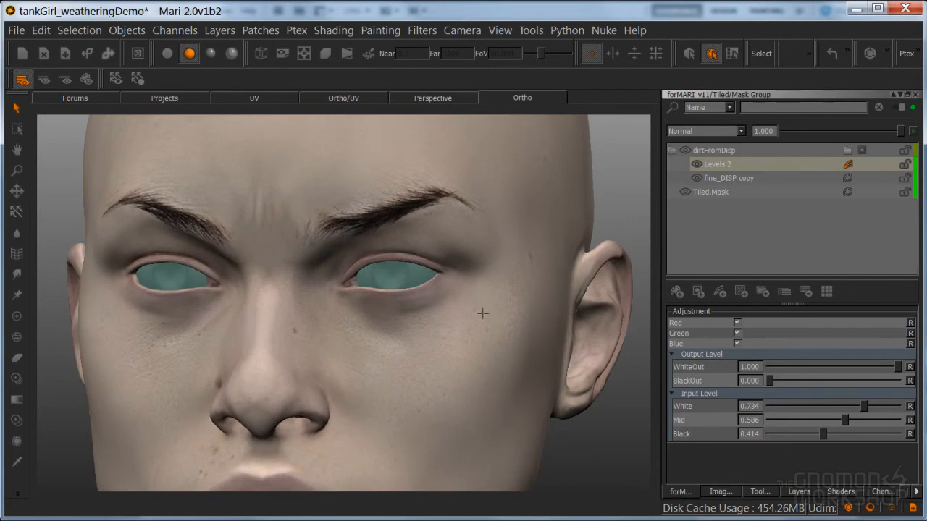
- Return to painting the dirtFromDisp mask, add pore dirt on the left cheek and outer eye, and bake it
left_click(862, 150)
key("p")
left_click_drag(497, 320, 443, 332, "alt")
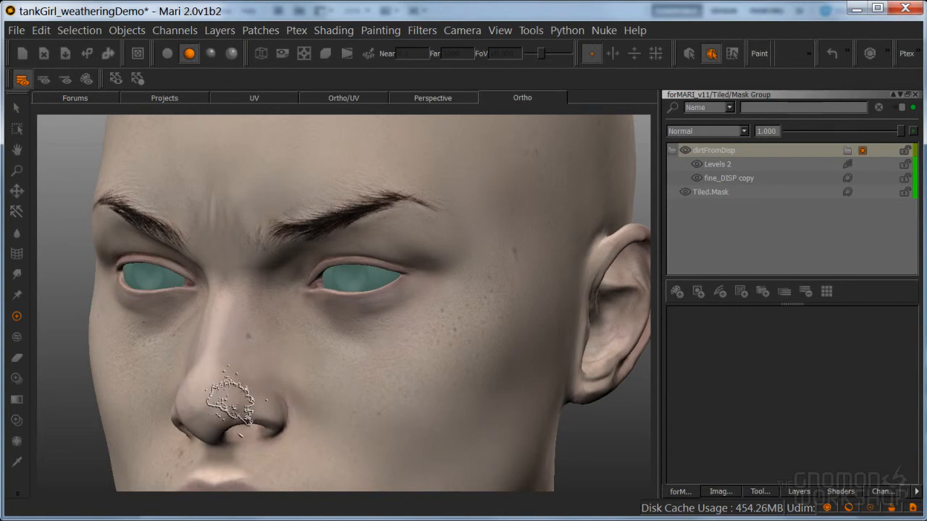
left_click(168, 53)
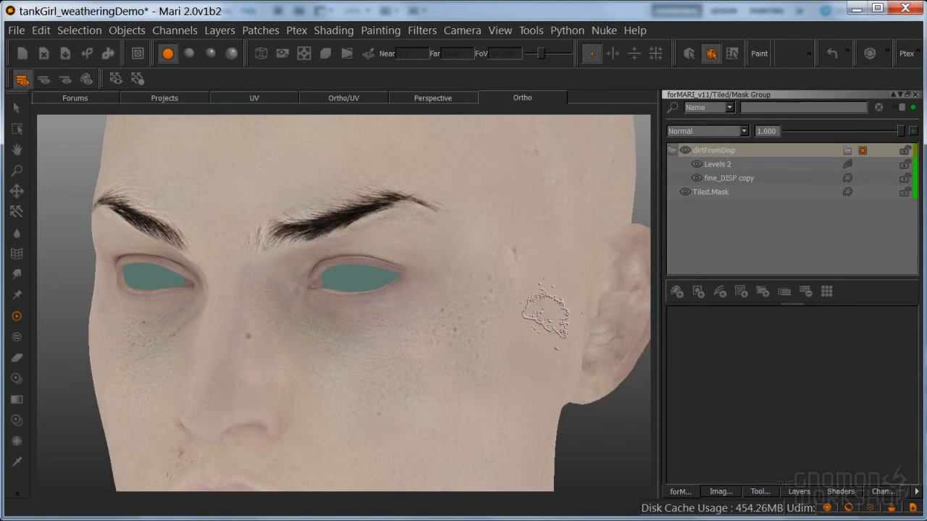
key("b")
- Dab faint dirt on the skin outside and below the right eye and bake it into the mask
left_click_drag(495, 332, 579, 334, "alt")
left_click_drag(269, 335, 352, 345, "alt")
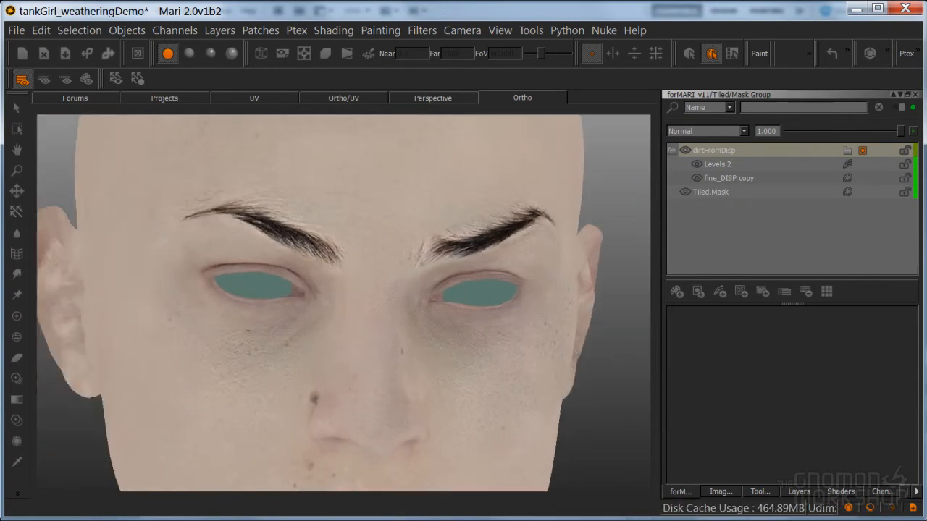
middle_click_drag(352, 345, 427, 363, "alt")
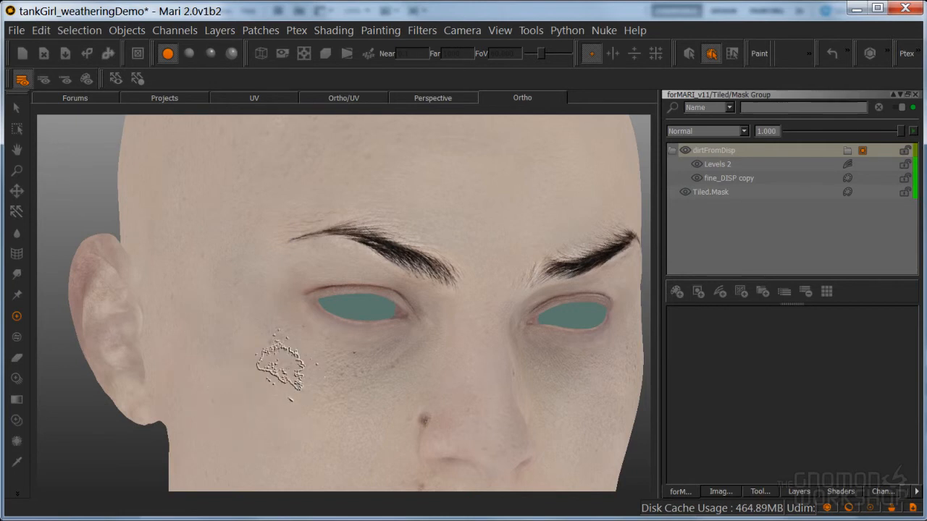
key("b")
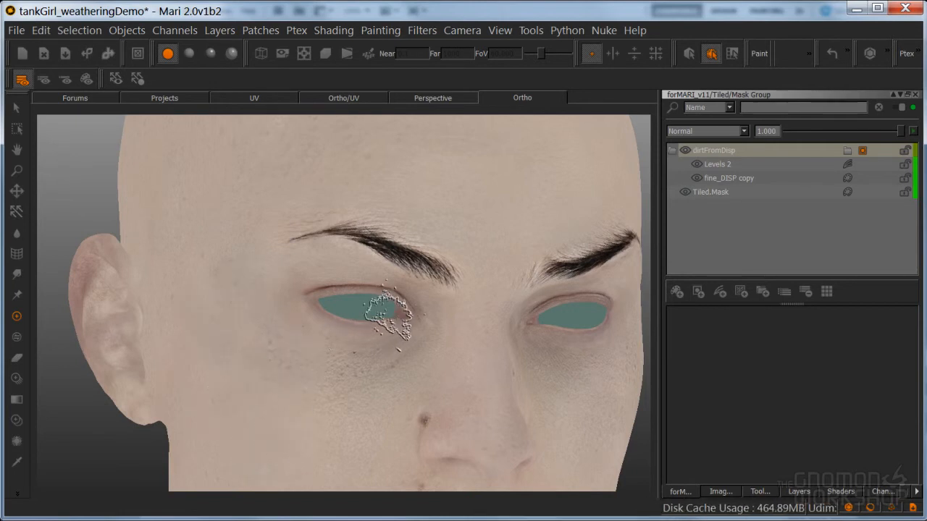
- Resize the organic brush, paint dirt on the chin below the lips, and bake it into the mask
right_click_drag(387, 317, 314, 349, "alt")
left_click_drag(314, 349, 347, 301, "alt")
right_click_drag(347, 302, 423, 305, "alt")
middle_click_drag(423, 305, 396, 283, "alt")
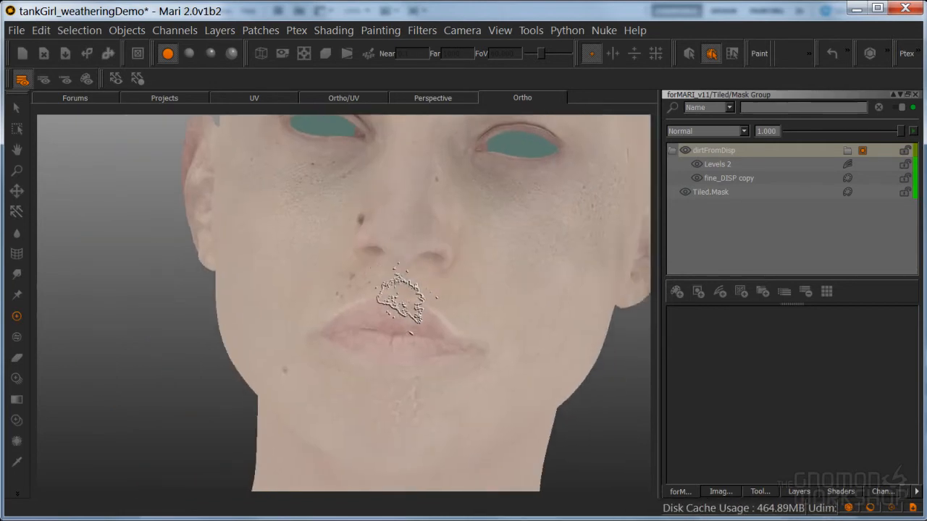
left_click_drag(396, 366, 393, 340, "alt")
middle_click_drag(394, 340, 388, 324, "alt")
key("r")
mouse_move(360, 375)
left_mouse_down()
mouse_move(370, 380)
mouse_move(336, 383)
mouse_move(366, 351)
mouse_move(362, 383)
mouse_move(319, 432)
mouse_move(422, 407)
mouse_move(379, 333)
mouse_move(405, 377)
mouse_move(396, 353)
left_mouse_up()
key("r")
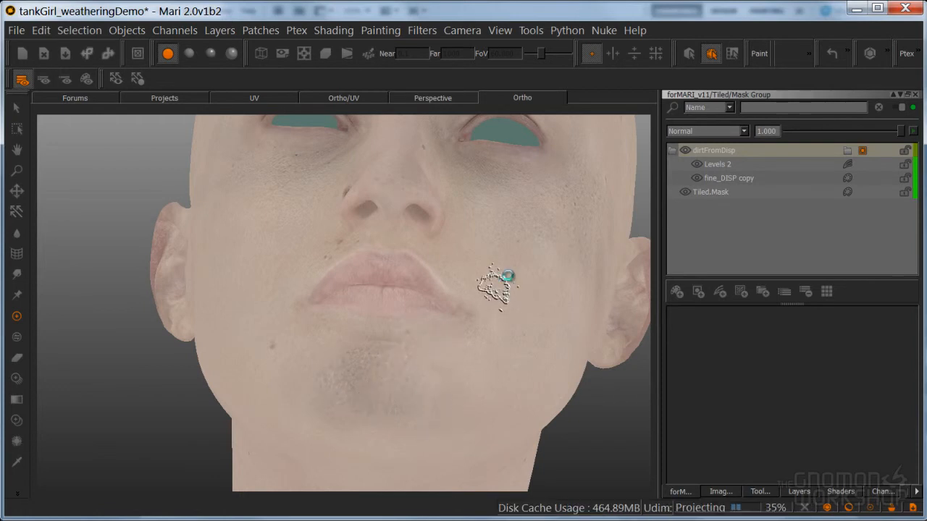
- Switch to a larger round organic brush, paint mottled dirt over the left forehead and temple, and bake it
right_click_drag(509, 278, 410, 359, "alt")
mouse_move(410, 360)
left_mouse_down("alt")
mouse_move(397, 416)
mouse_move(426, 362)
mouse_move(422, 372)
left_mouse_up("alt")
middle_click_drag(427, 348, 411, 372, "alt")
right_click_drag(411, 372, 455, 319, "alt")
middle_click_drag(436, 323, 412, 372, "alt")
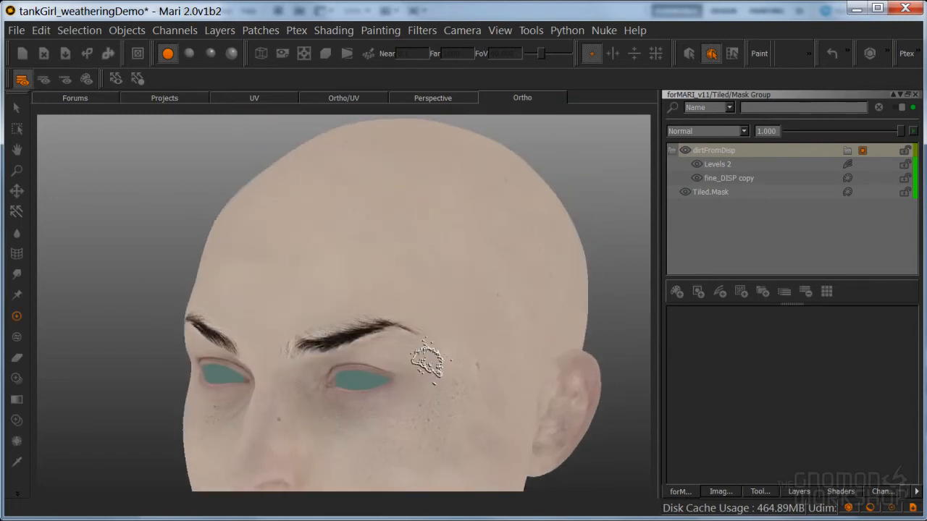
left_click_drag(412, 372, 403, 383, "alt")
key("r")
left_click_drag(384, 245, 436, 233)
key("space")
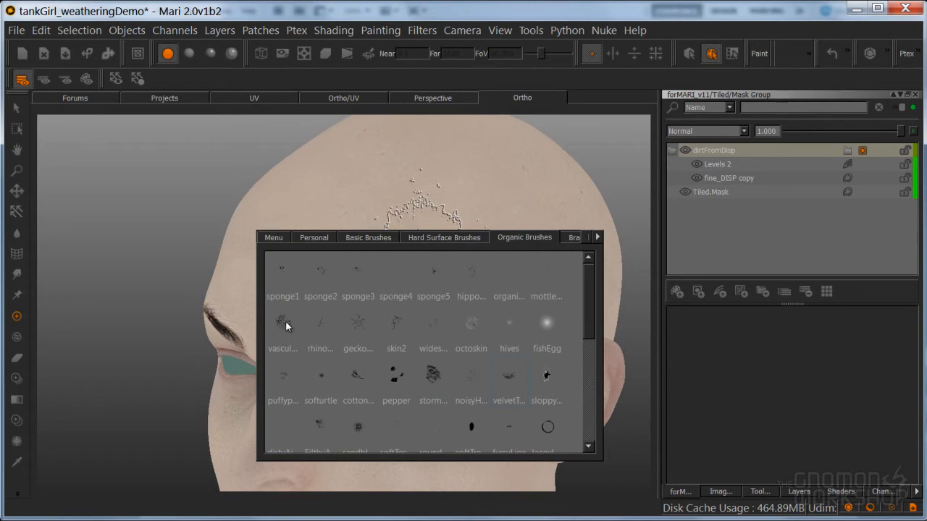
left_click(519, 323)
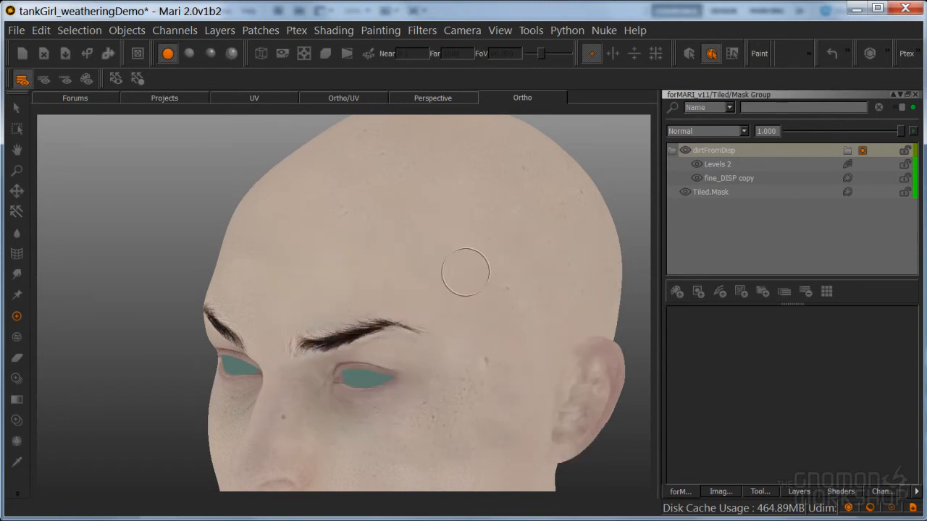
key("r")
left_click_drag(422, 249, 433, 248)
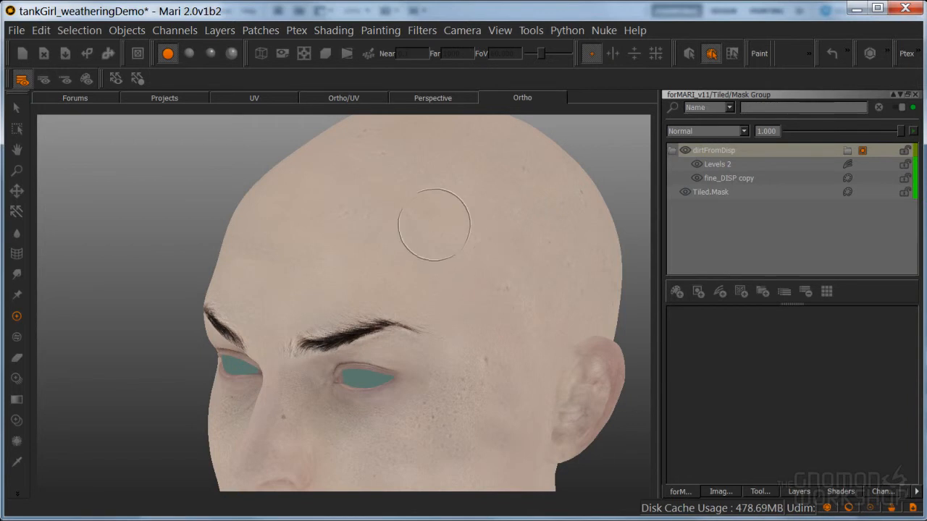
left_click_drag(427, 207, 518, 327)
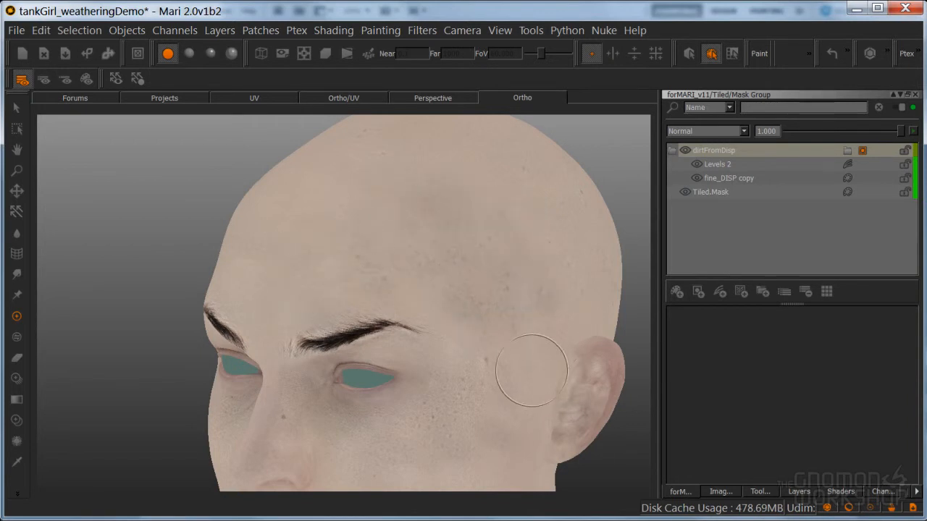
key("b")
- Paint faint mottled dirt across the front and side of the neck and bake it into the dirtFromDisp mask
left_click_drag(500, 360, 532, 308, "alt")
middle_click_drag(532, 307, 559, 209, "alt")
left_click_drag(450, 239, 405, 312, "alt")
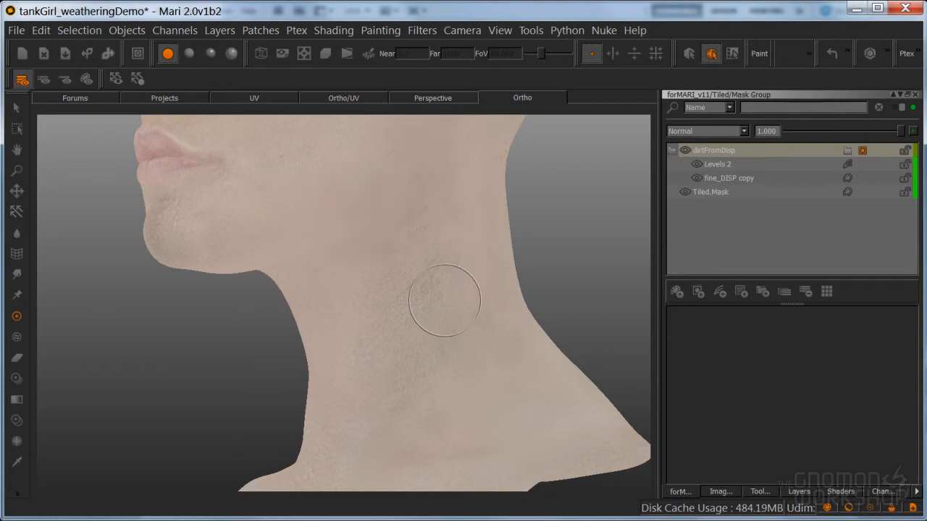
left_click_drag(407, 232, 471, 250, "alt")
left_click_drag(373, 288, 442, 260, "alt")
key("t")
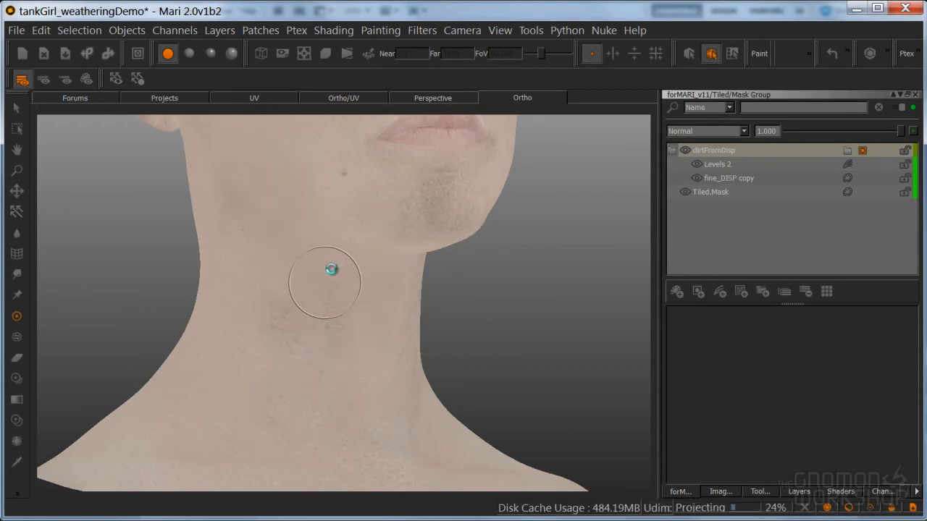
- Examine the painted dirt on the head in profile and from the front, comparing basic lighting with flat lighting
left_click_drag(343, 215, 439, 336, "alt")
middle_click_drag(439, 337, 526, 355)
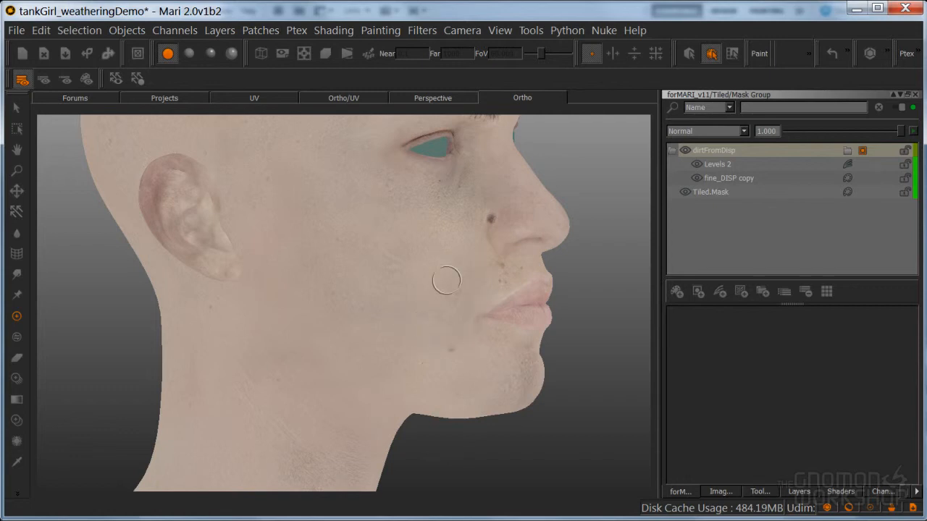
left_click_drag(501, 273, 391, 289, "alt")
right_click_drag(391, 290, 347, 336, "alt")
left_click_drag(348, 335, 354, 358, "alt")
right_click_drag(395, 318, 413, 327, "alt")
left_click_drag(413, 327, 432, 306, "alt")
key("a")
right_click_drag(408, 277, 427, 300, "alt")
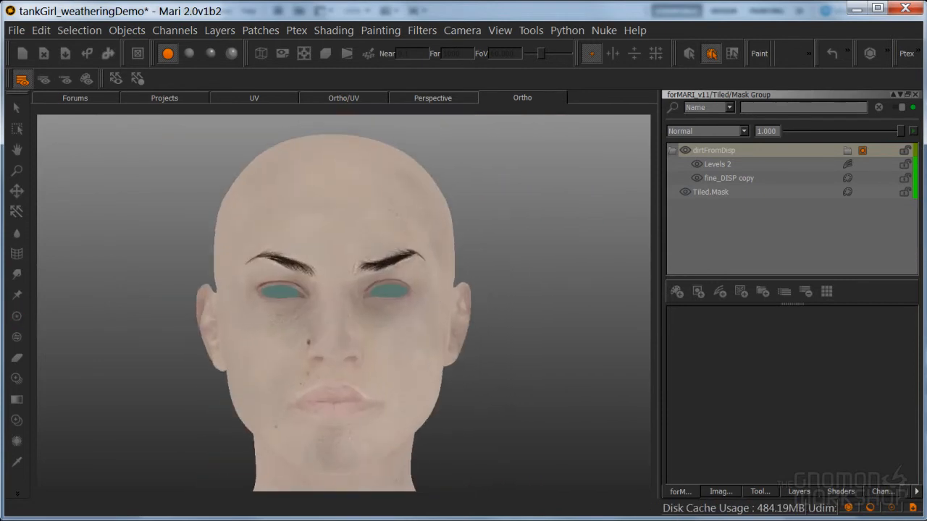
left_click(185, 54)
left_click(18, 109)
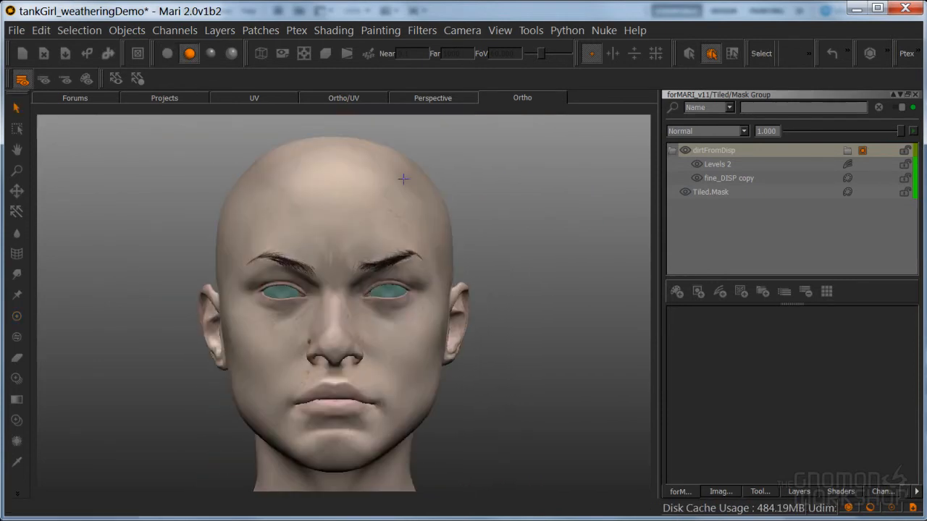
left_click(171, 57)
- Collapse the dirtFromDisp group, close the mask group's stack, and select the Tiled layer in the main layer stack
left_click(672, 150)
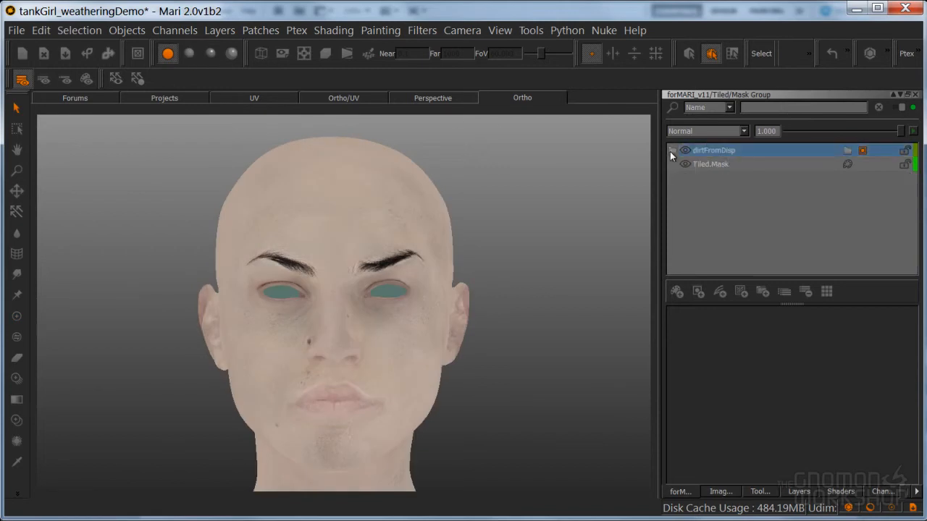
left_click(914, 95)
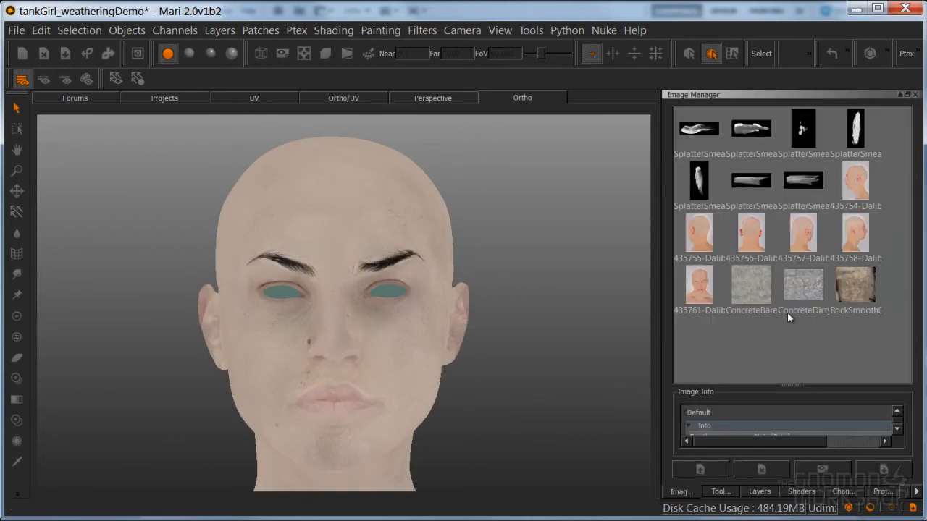
left_click(768, 496)
left_click(729, 206)
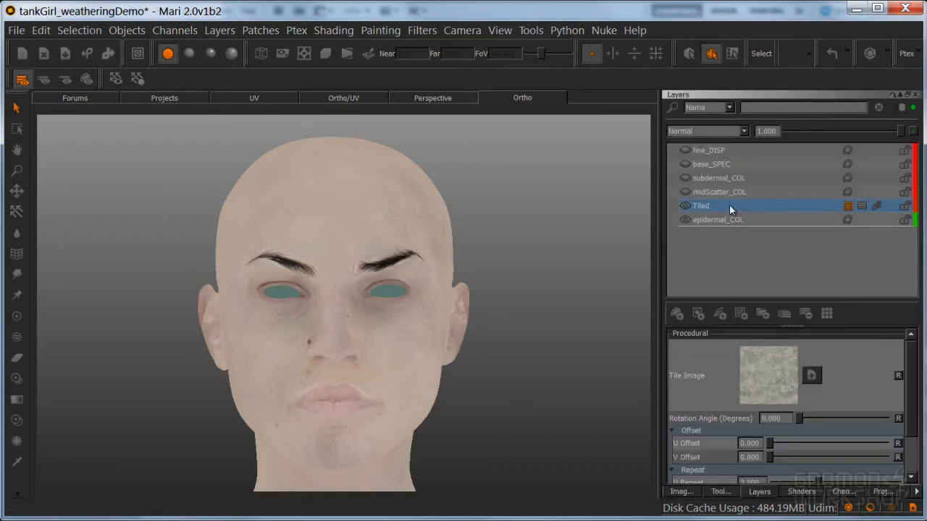
- Compare the face with the Tiled layer hidden and shown, both at full-head distance and close up on the eyes and cheeks
left_click(684, 206)
left_click(685, 204)
middle_click_drag(495, 284, 510, 252, "alt")
right_click_drag(510, 252, 521, 261, "alt")
middle_click_drag(521, 261, 525, 270, "alt")
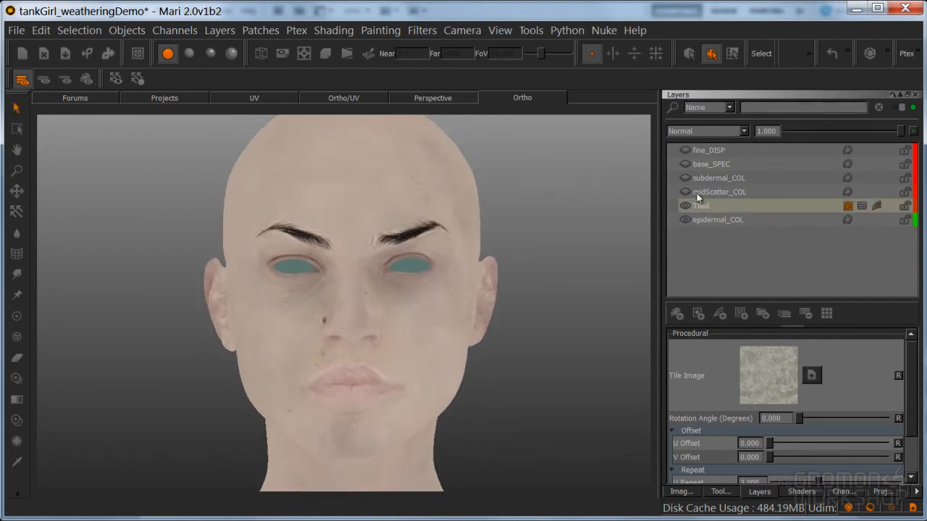
left_click(686, 205)
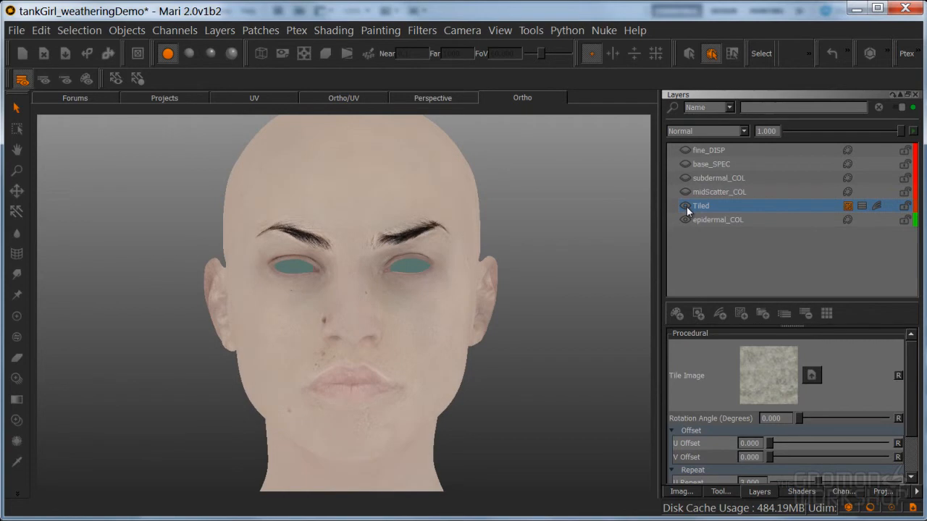
left_click(685, 206)
right_click_drag(443, 296, 523, 277, "alt")
middle_click_drag(523, 277, 524, 288, "alt")
right_click_drag(524, 288, 506, 292, "alt")
left_click(684, 207)
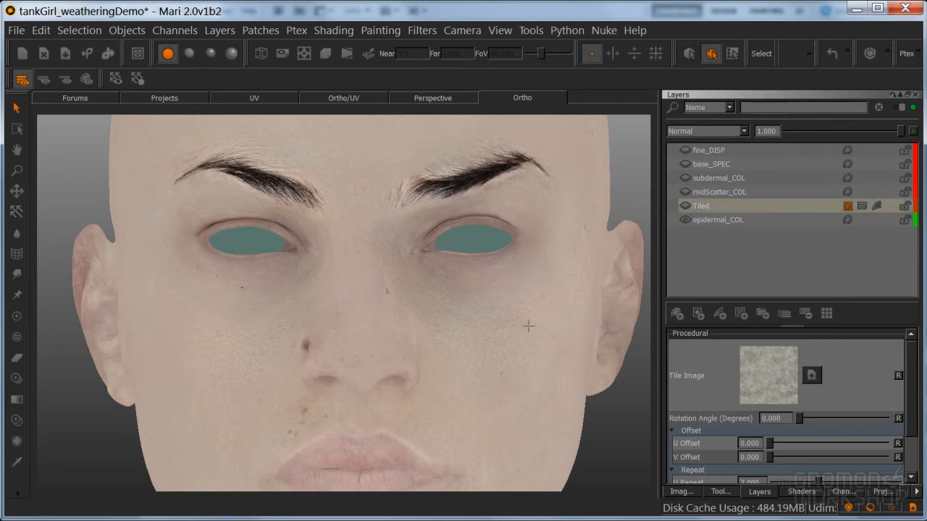
left_click(685, 205)
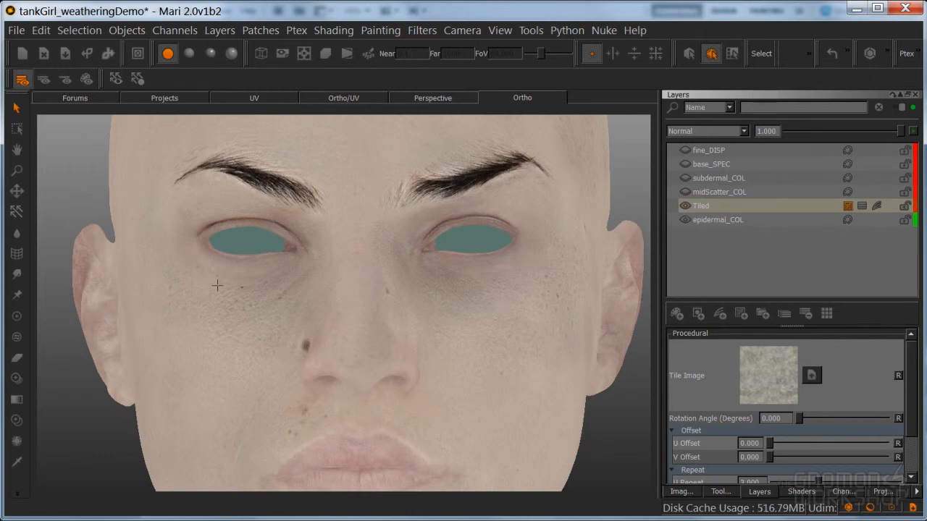
left_click(685, 206)
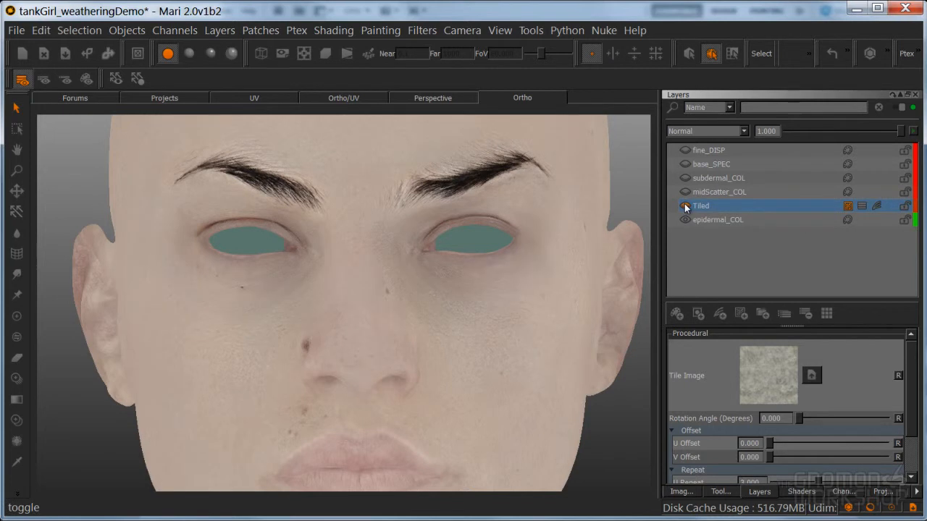
left_click_drag(488, 286, 491, 320, "alt")
- Reopen the Tiled layer's mask stack, paint dirt between the eyebrows and down the nose bridge, and bake it into dirtFromDisp
left_click(862, 206)
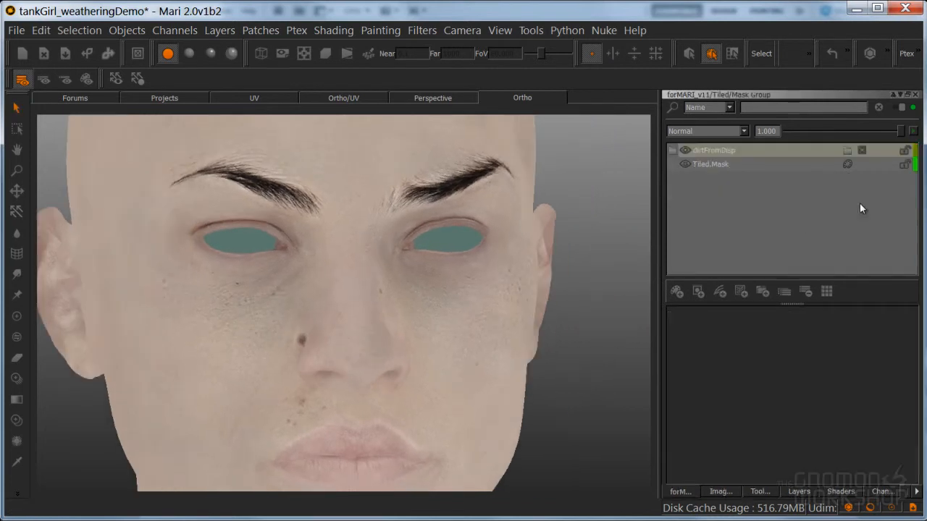
left_click_drag(350, 330, 490, 338, "alt")
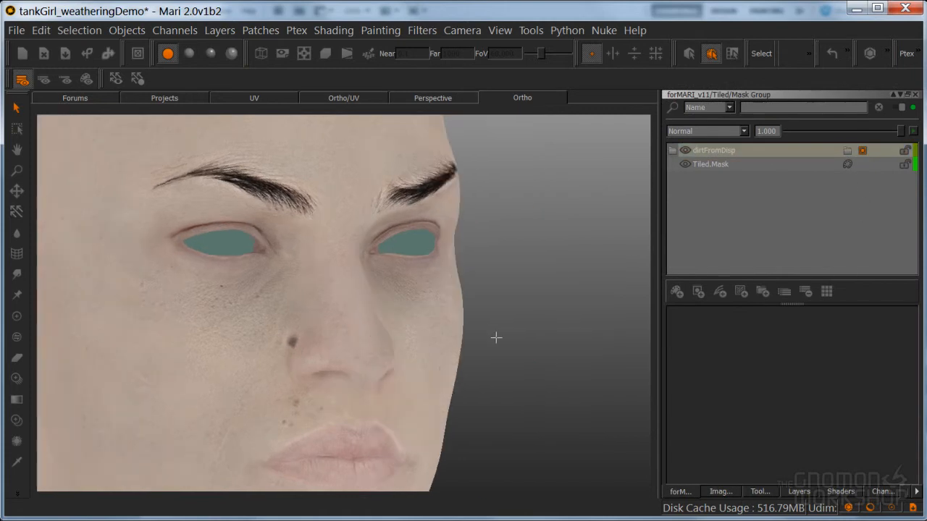
key("p")
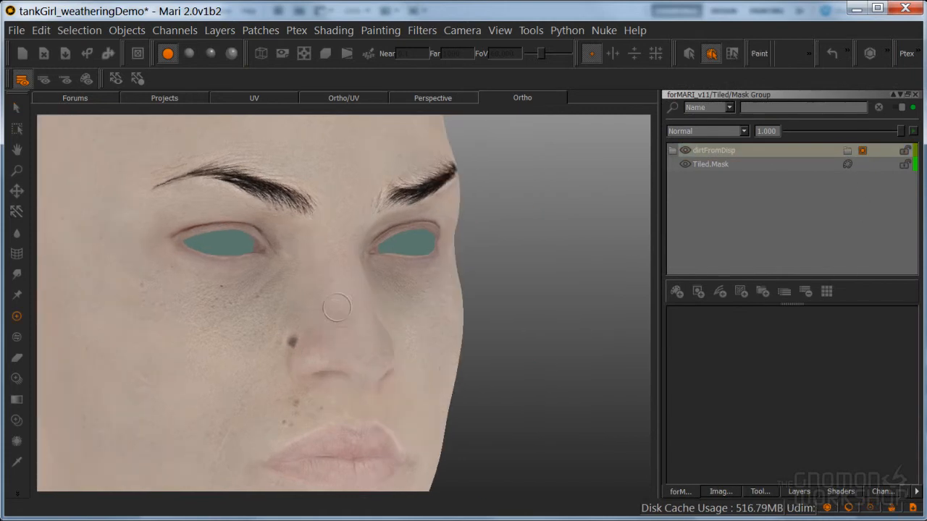
mouse_move(339, 183)
left_mouse_down()
mouse_move(320, 199)
mouse_move(329, 245)
mouse_move(366, 250)
left_mouse_up()
key("b")
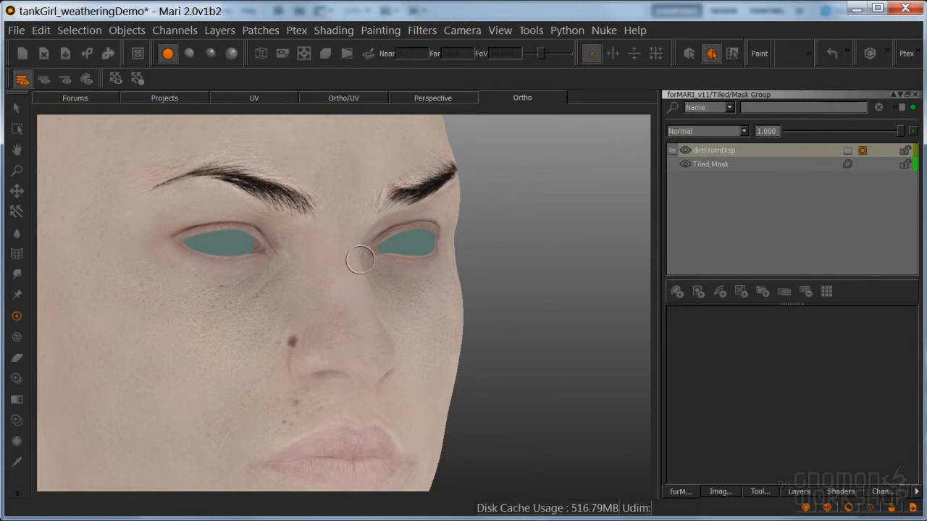
- Examine the weathering on the forehead, cheeks, nose and chin from several distances and angles
left_click_drag(419, 288, 384, 282, "alt")
right_click_drag(384, 282, 364, 299, "alt")
left_click_drag(364, 298, 374, 328, "alt")
middle_click_drag(374, 331, 372, 374, "alt")
right_click_drag(366, 302, 398, 294, "alt")
right_click_drag(416, 261, 373, 293, "alt")
middle_click_drag(367, 297, 354, 220, "alt")
mouse_move(364, 322)
middle_mouse_down("alt")
mouse_move(362, 274)
mouse_move(368, 280)
middle_mouse_up("alt")
middle_click_drag(366, 244, 377, 328, "alt")
right_click_drag(377, 327, 362, 336, "alt")
middle_click_drag(352, 322, 341, 353, "alt")
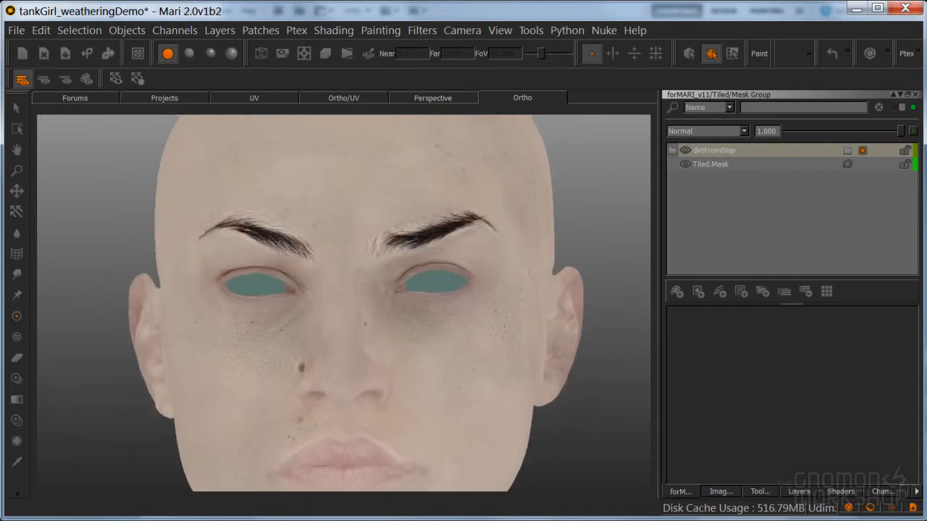
right_click_drag(360, 330, 366, 334, "alt")
middle_click_drag(370, 368, 386, 379, "alt")
right_click_drag(366, 314, 341, 312, "alt")
middle_click_drag(335, 308, 327, 264, "alt")
- Leave painting and check the weathered head from the front under basic lighting and again under flat lighting
left_click(17, 108)
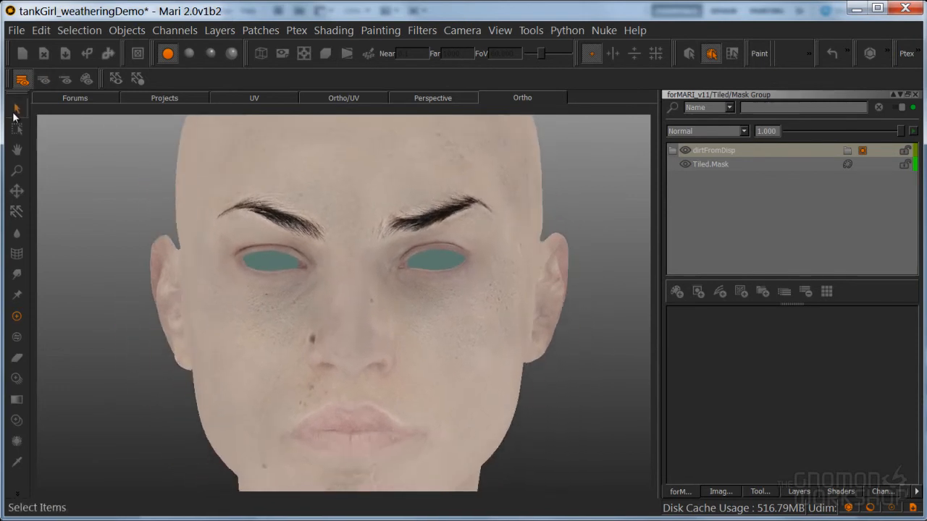
left_click(182, 56)
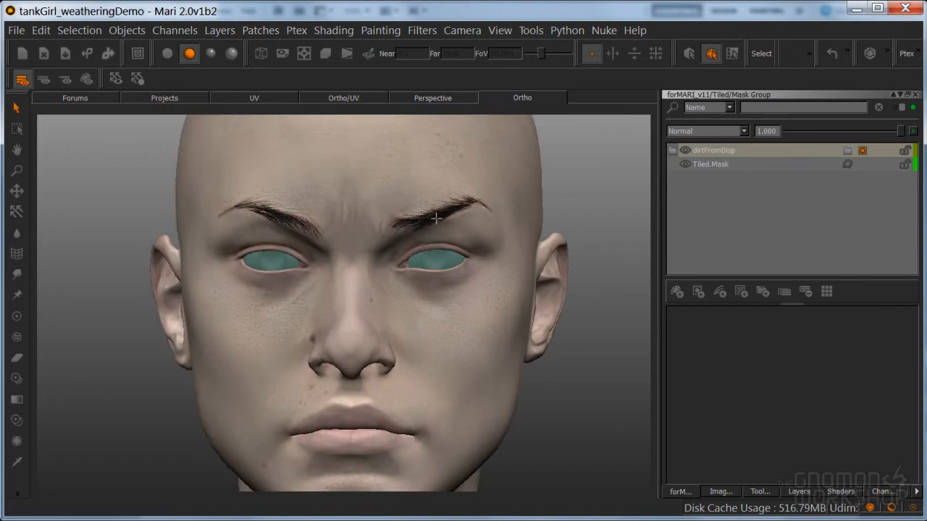
right_click_drag(458, 251, 434, 256, "alt")
middle_click_drag(435, 257, 447, 255, "alt")
left_click(166, 53)
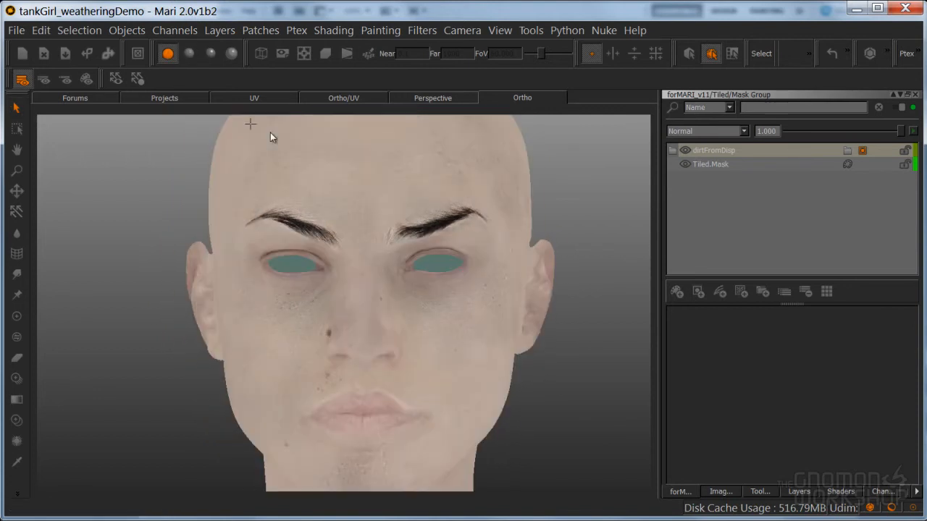
middle_click_drag(521, 254, 532, 272, "alt")
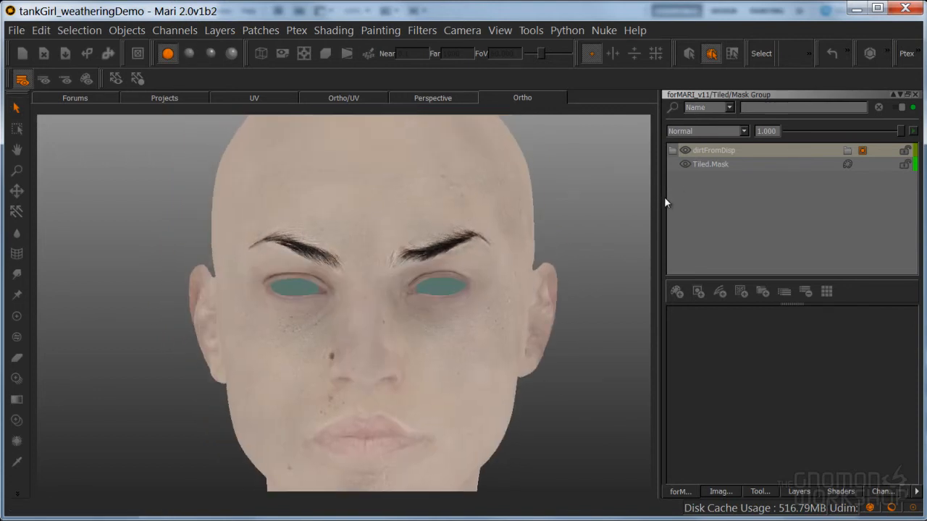
middle_click_drag(498, 310, 500, 274, "alt")
right_click_drag(510, 277, 490, 294, "alt")
middle_click_drag(492, 301, 487, 298, "alt")
right_click_drag(455, 300, 478, 310, "alt")
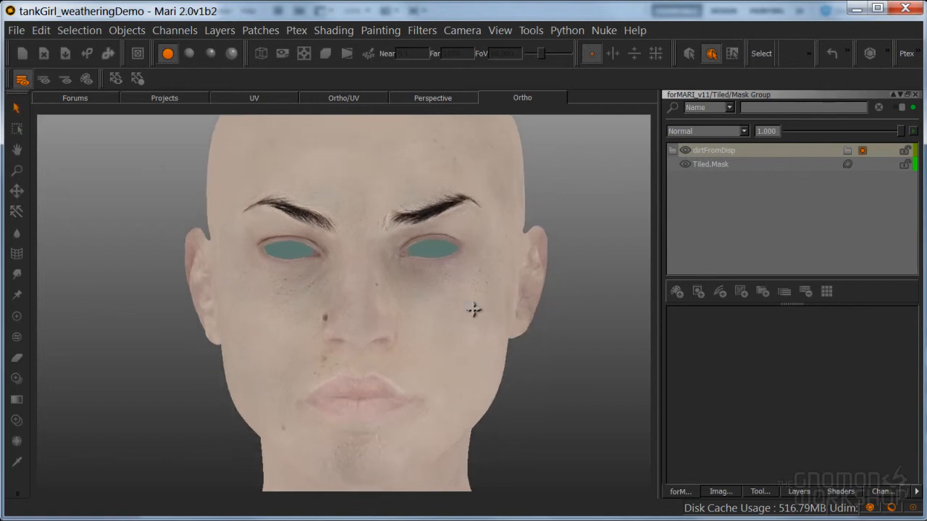
middle_click_drag(478, 311, 475, 304, "alt")
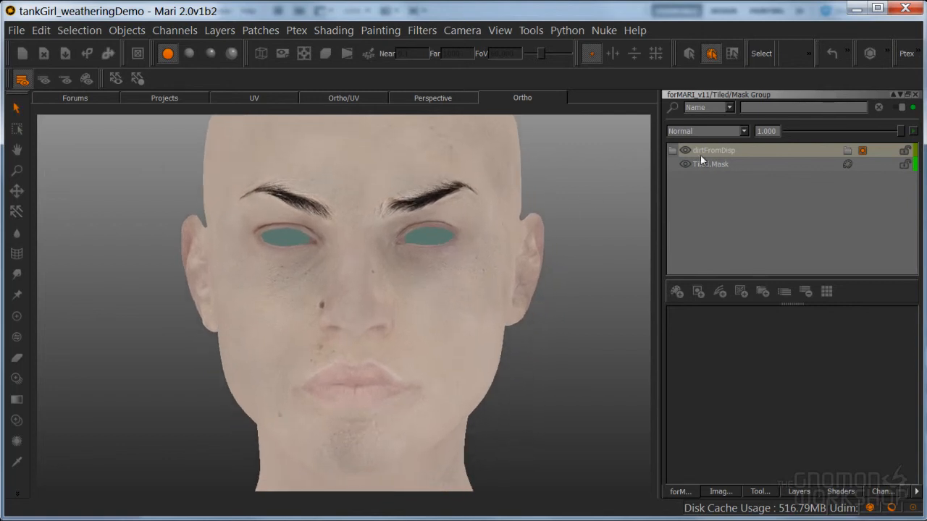
- Close the mask stack, return to the main layer stack, and rename the Tiled layer to dirt
left_click(916, 98)
left_click(770, 492)
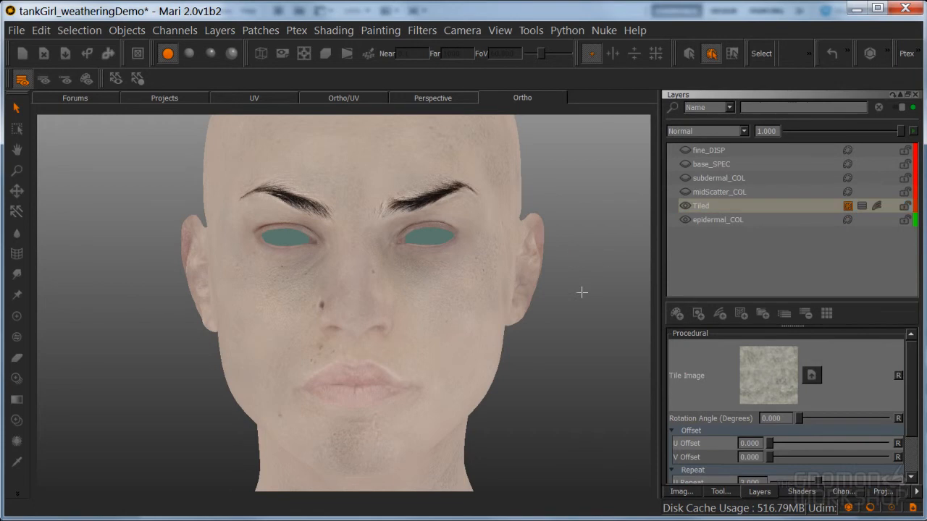
left_click_drag(561, 302, 530, 322, "alt")
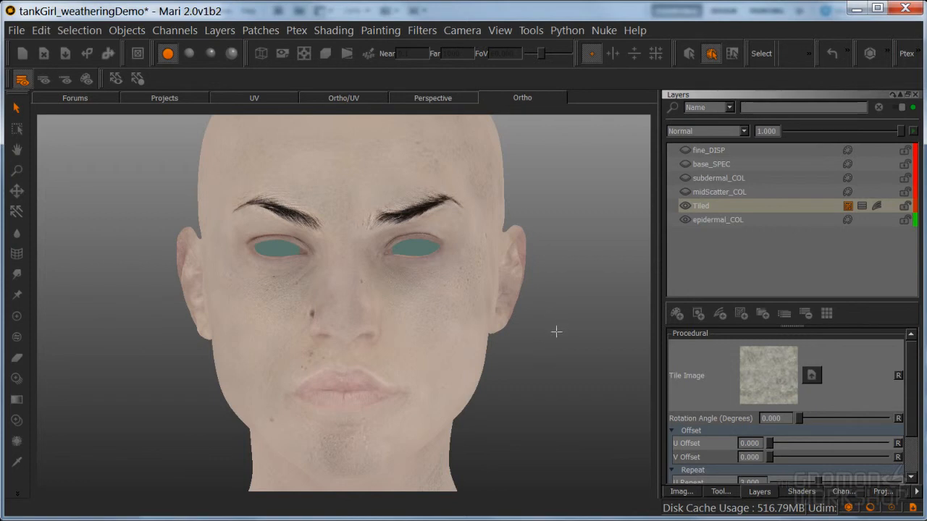
double_click(699, 205)
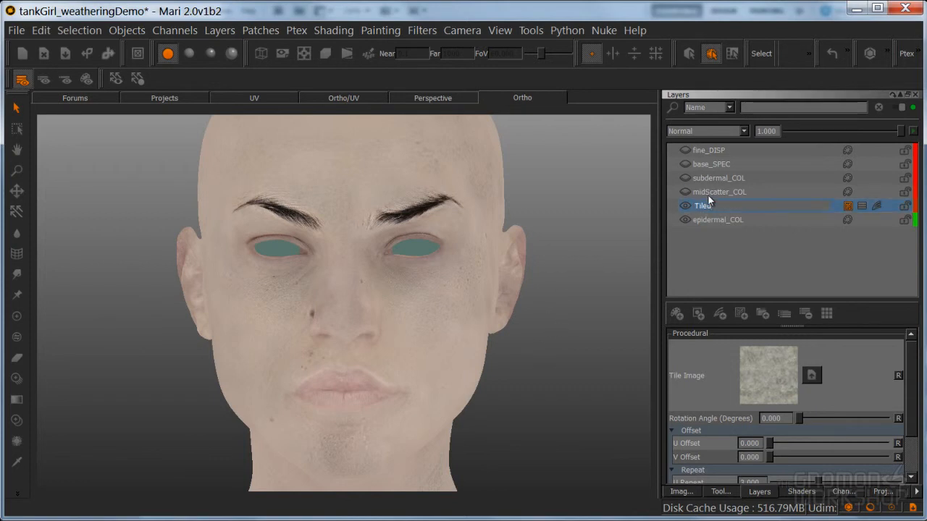
type("dirt")
key("Return")
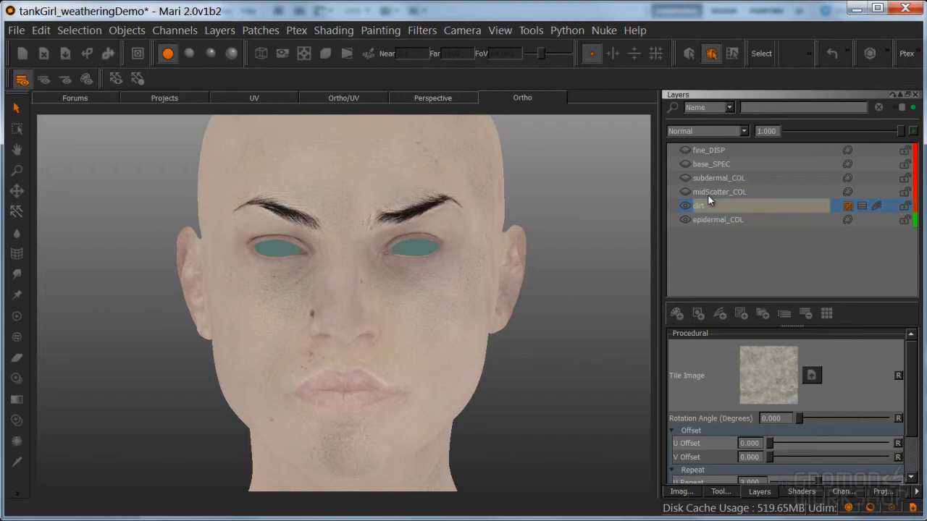
- Group the dirt and epidermal_COL layers, name the group epidermal_COL, and collapse it
left_click_drag(510, 282, 508, 318, "alt")
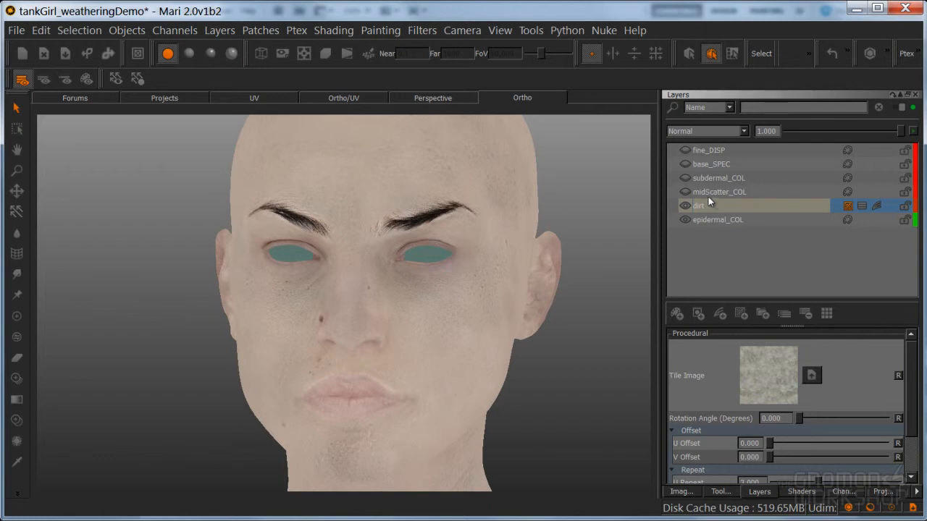
left_click_drag(556, 276, 533, 282, "alt")
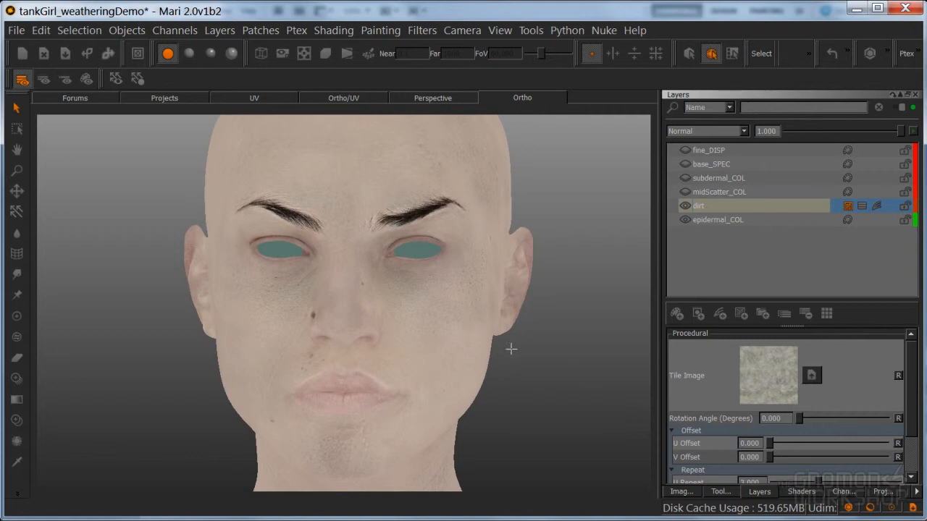
key("alt")
mouse_move(502, 331)
left_mouse_down("alt")
mouse_move(492, 353)
mouse_move(498, 316)
left_mouse_up("alt")
left_click(717, 220, "ctrl")
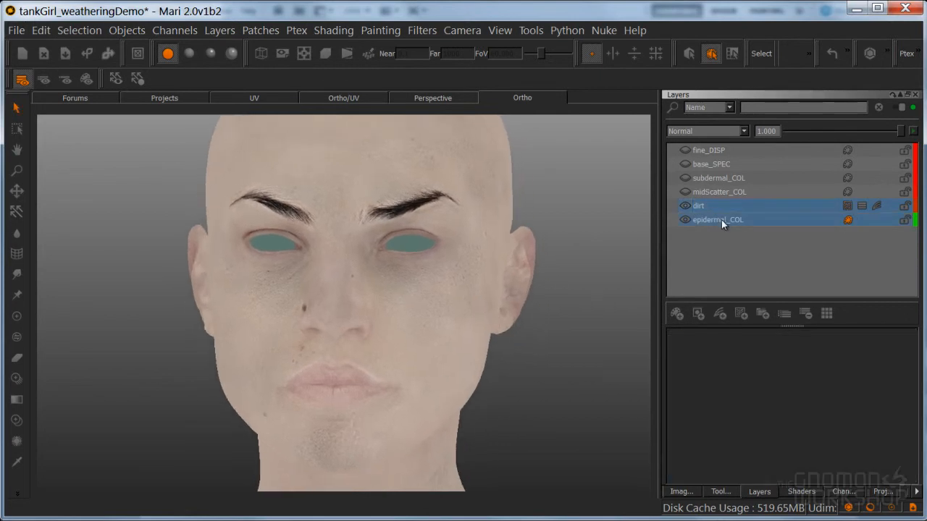
right_click(720, 217)
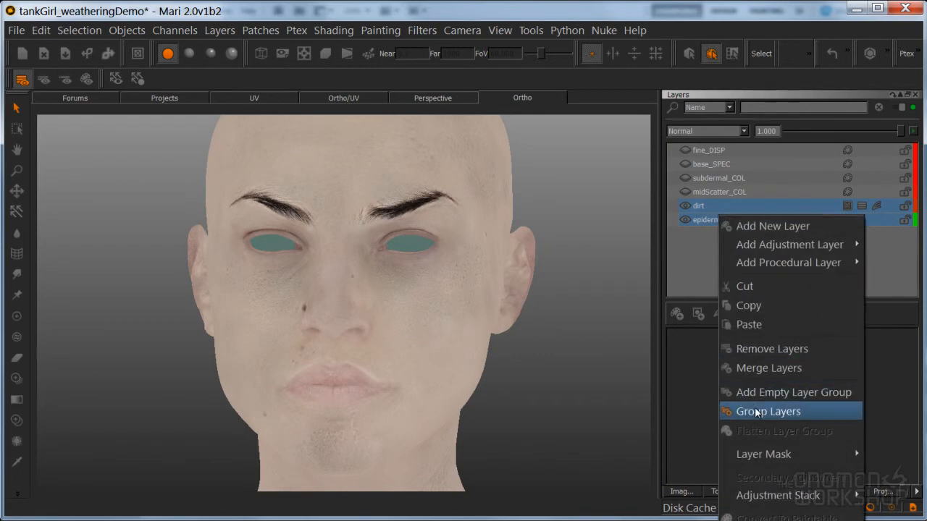
left_click(746, 410)
double_click(703, 207)
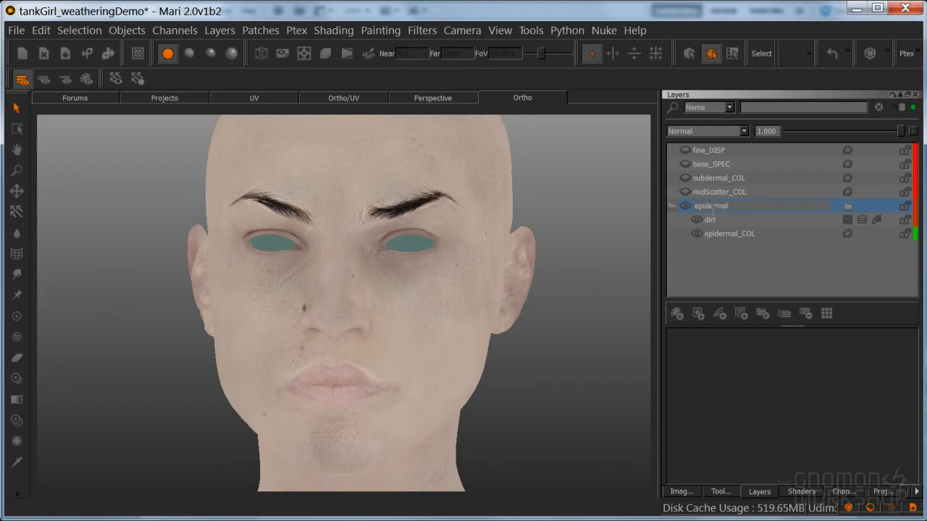
type("epidermal_COL")
key("Return")
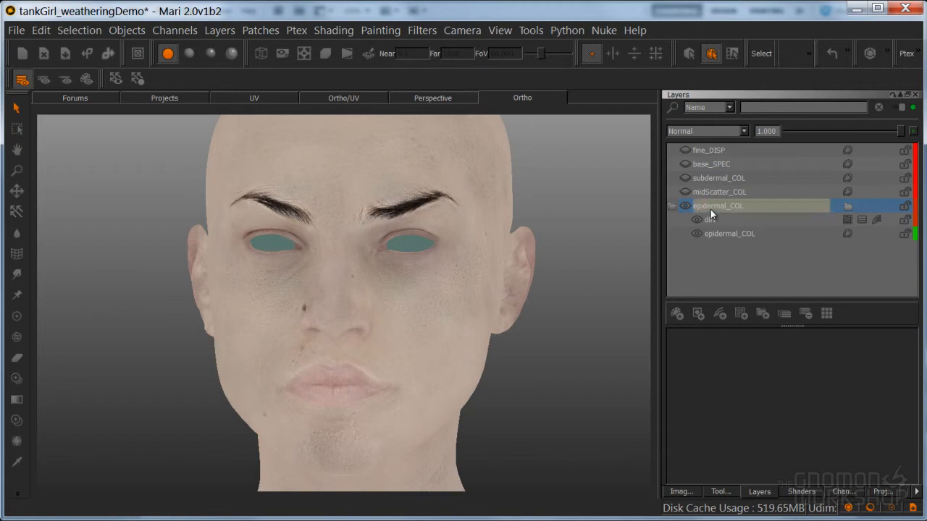
left_click(672, 206)
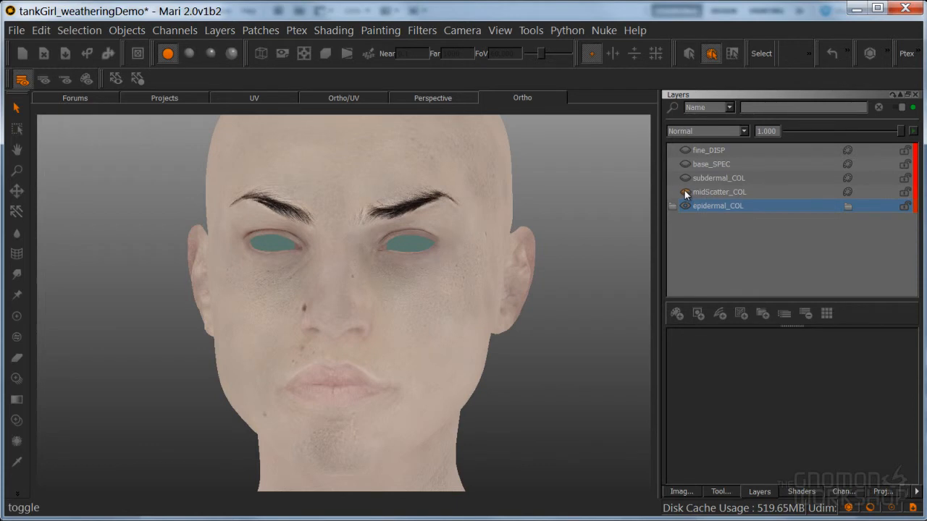
- Make the midScatter_COL layer visible, put it in its own layer group, and name the group midScatter_COL
left_click(684, 192)
left_click(708, 192)
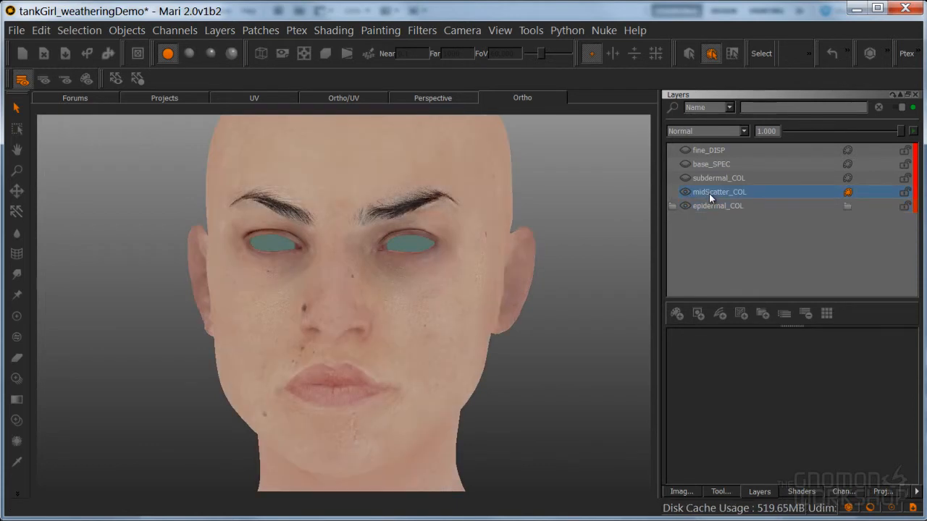
right_click(713, 191)
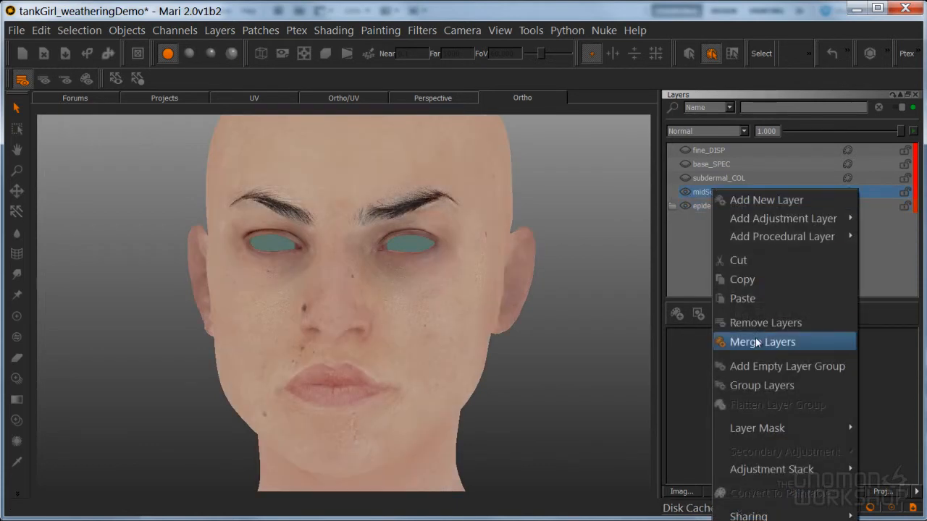
left_click(754, 384)
double_click(701, 192)
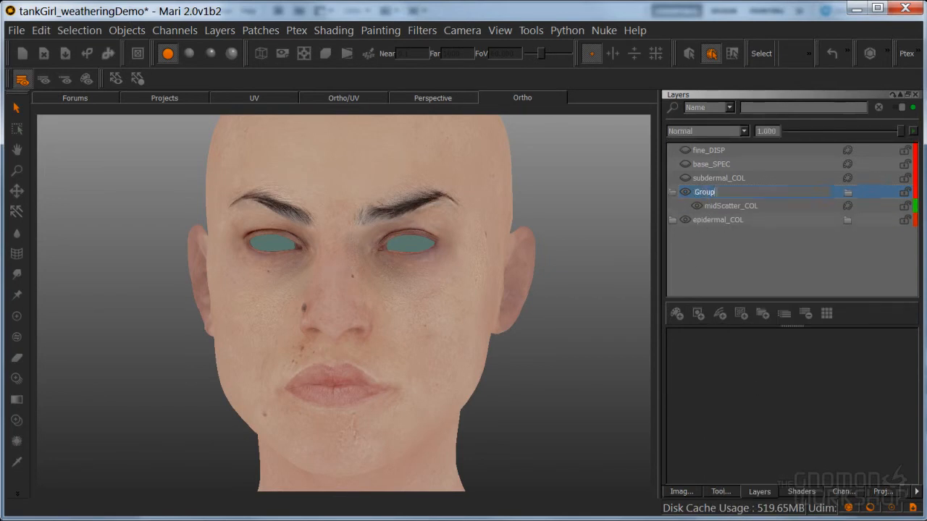
type("midScatter_COL")
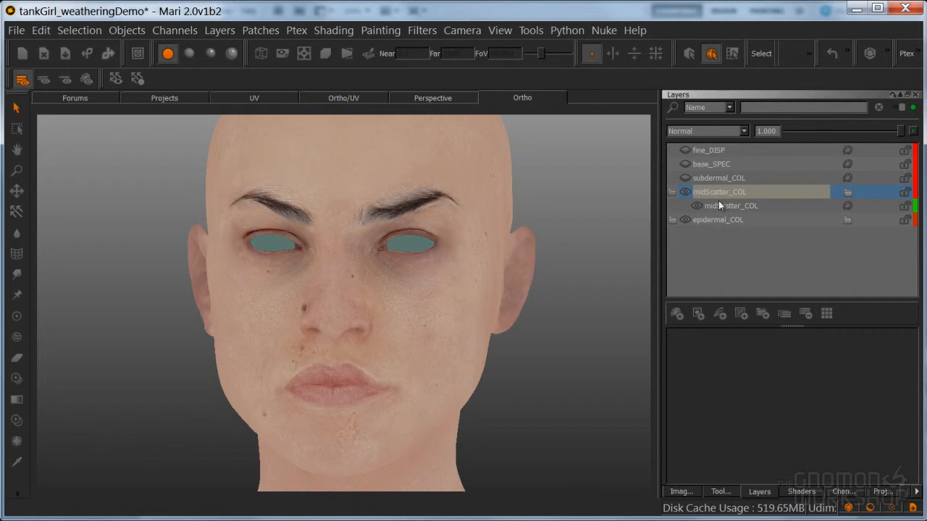
- Copy the dirt layer from the epidermal_COL group into the midScatter_COL group above its colour layer, and collapse midScatter_COL
left_click(673, 221)
left_click(750, 232)
key("ctrl+c")
left_click_drag(712, 233, 717, 199)
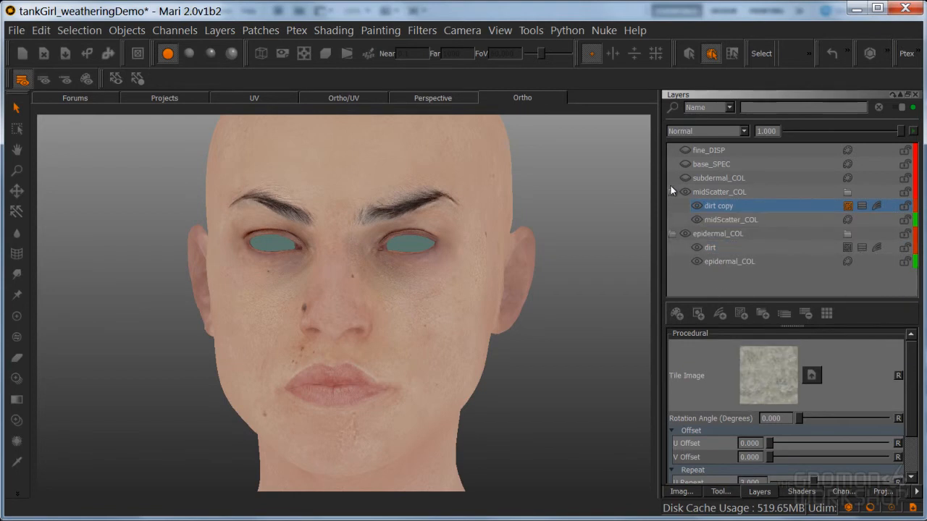
left_click(694, 218)
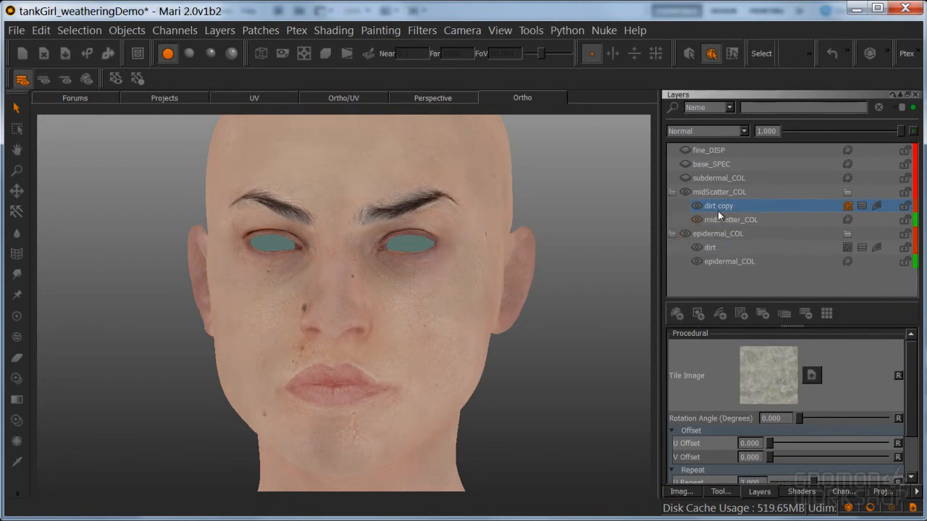
left_click(672, 193)
- Put the subdermal_COL layer in its own layer group and name the group subdermal_COL
left_click(706, 176)
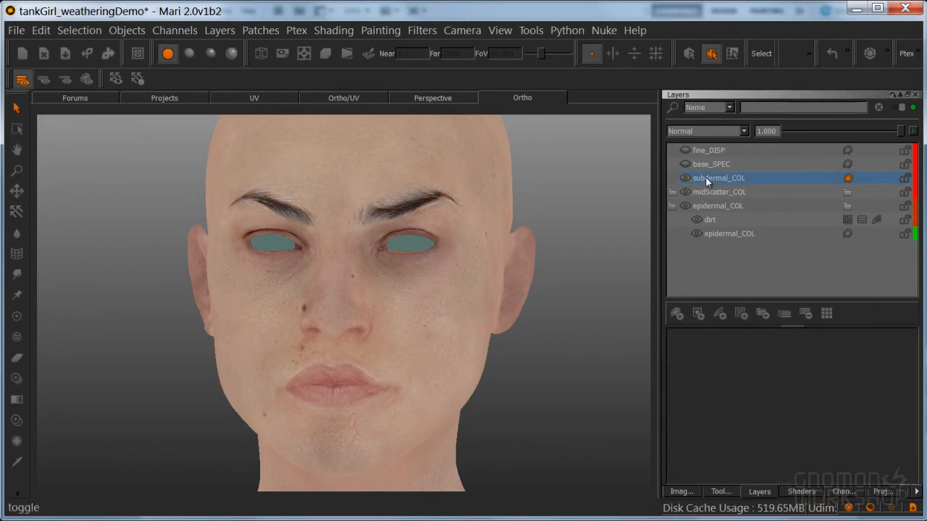
right_click(707, 178)
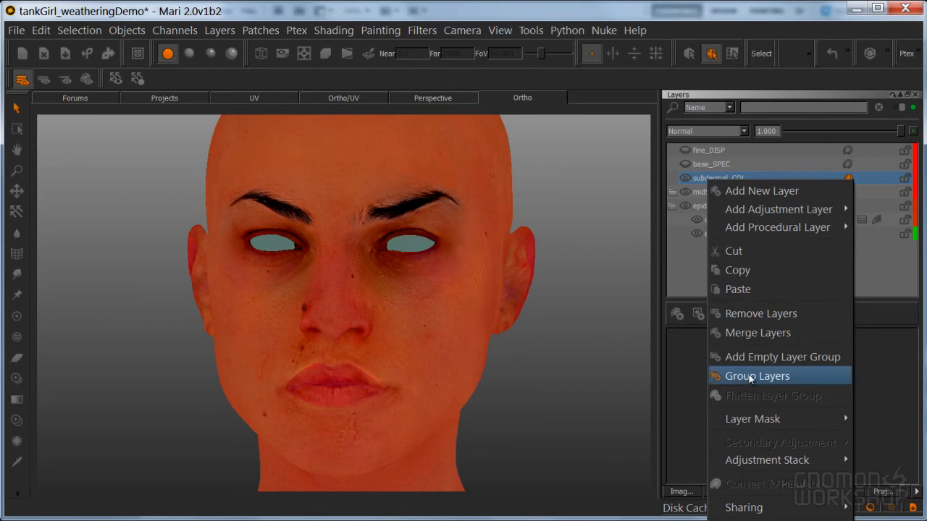
left_click(747, 377)
double_click(702, 178)
type("subdermal_COL")
key("Return")
- Duplicate the dirt layer of the epidermal_COL group and move the copy into the subdermal_COL group above its colour layer
left_click(710, 234)
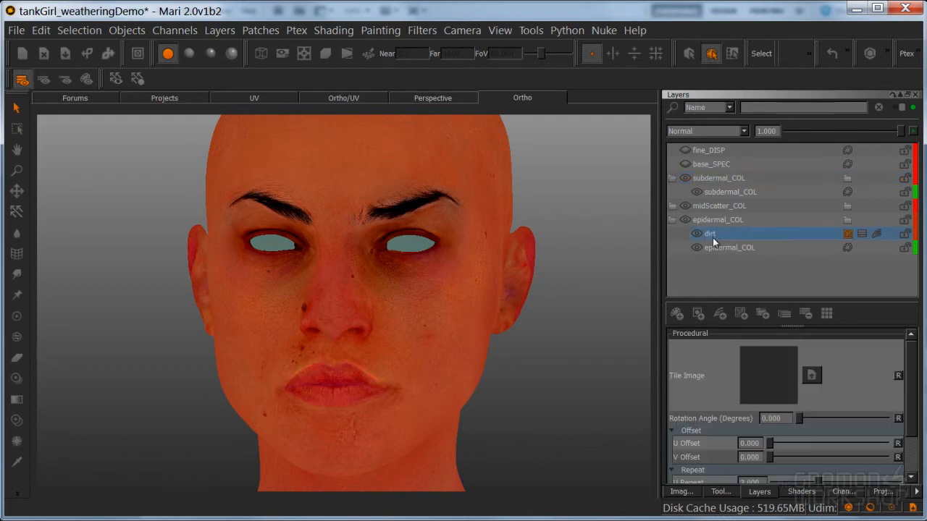
key("ctrl+d")
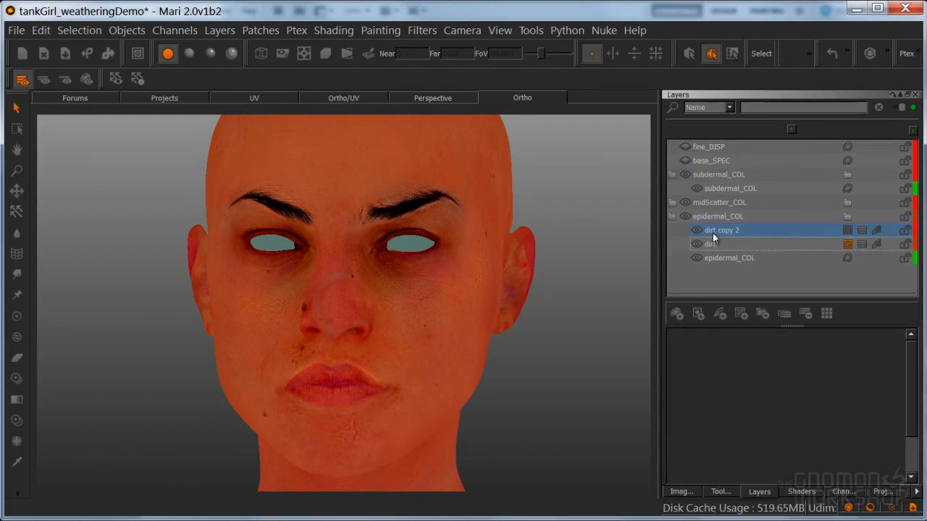
left_click(712, 233)
left_click_drag(713, 234, 717, 192)
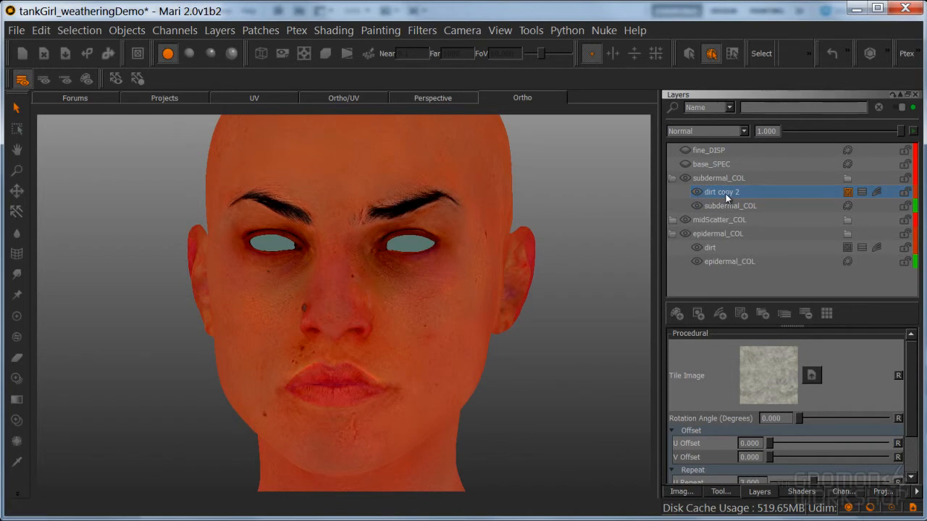
- Stack two more duplicates of the dirt layer in the subdermal_COL group, opening the HSV adjustments of the lower two copies in between
key("ctrl+d")
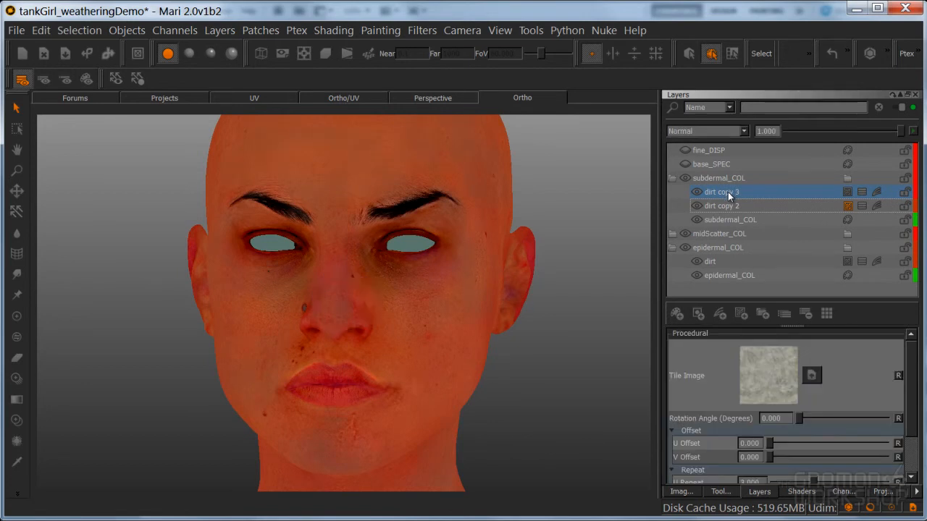
left_click(876, 192)
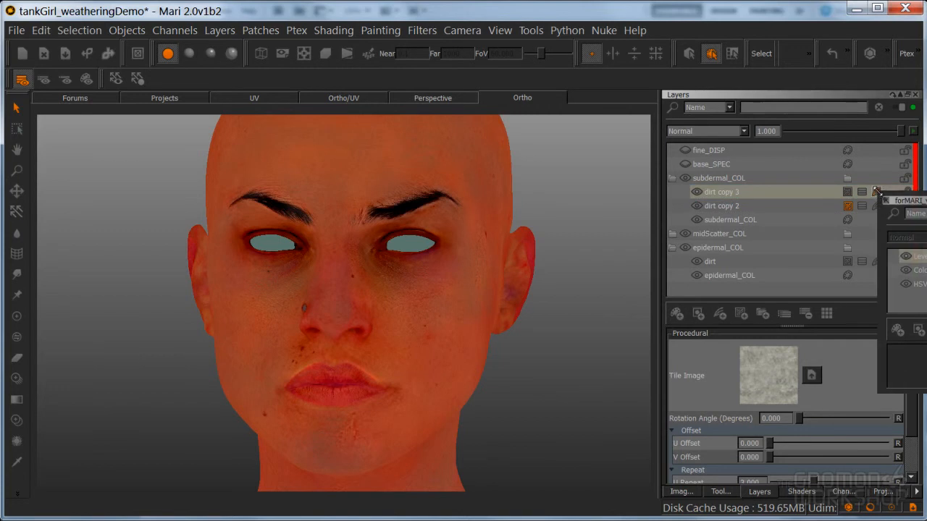
left_click(918, 284)
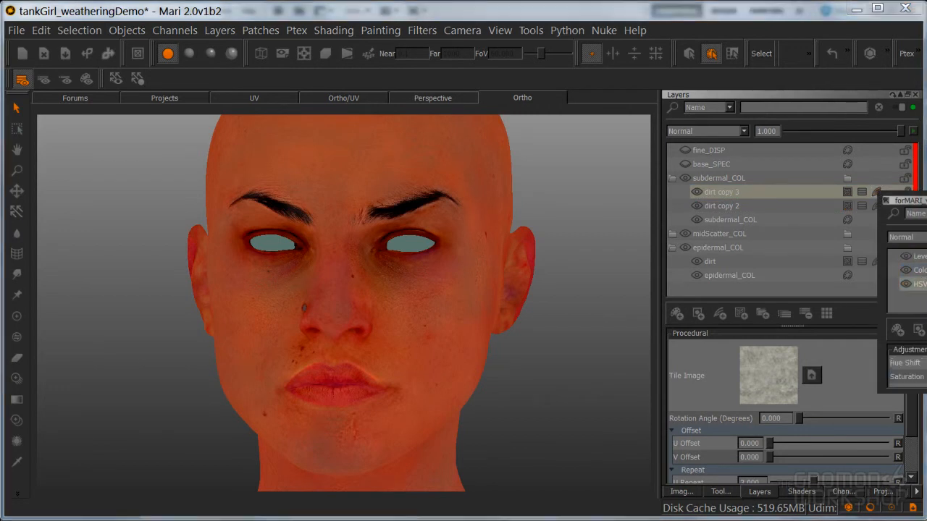
left_click(876, 206)
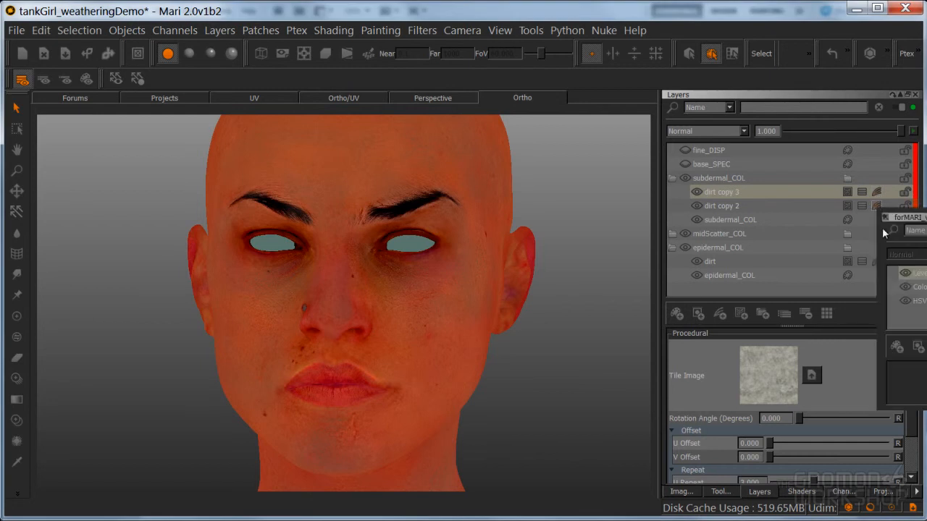
left_click(918, 300)
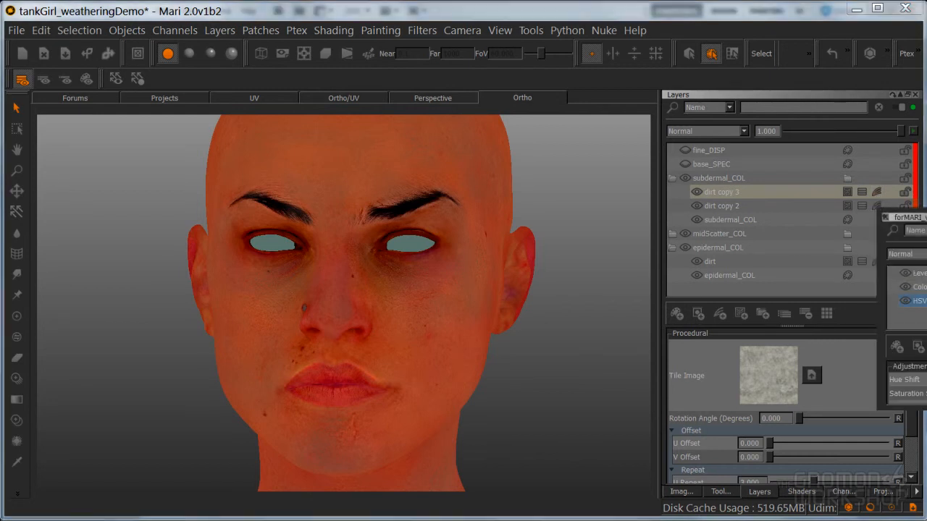
left_click(722, 192)
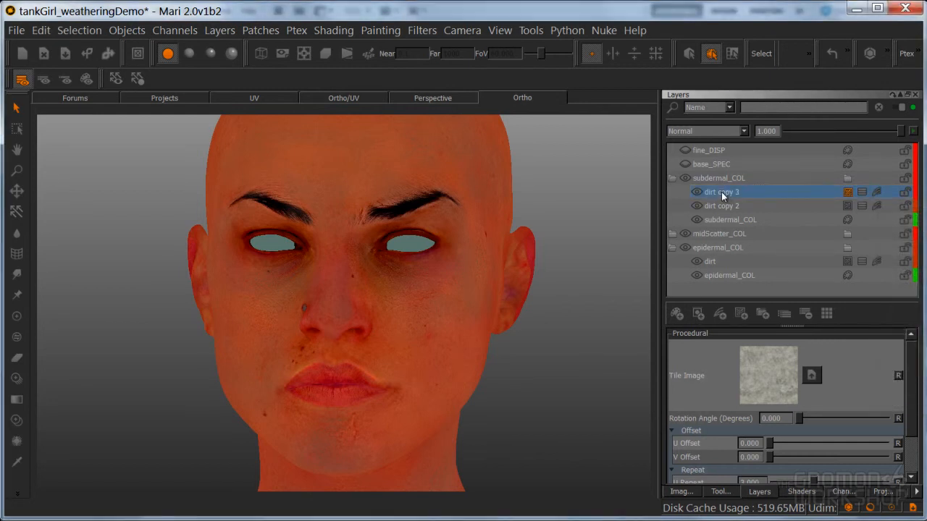
key("ctrl+d")
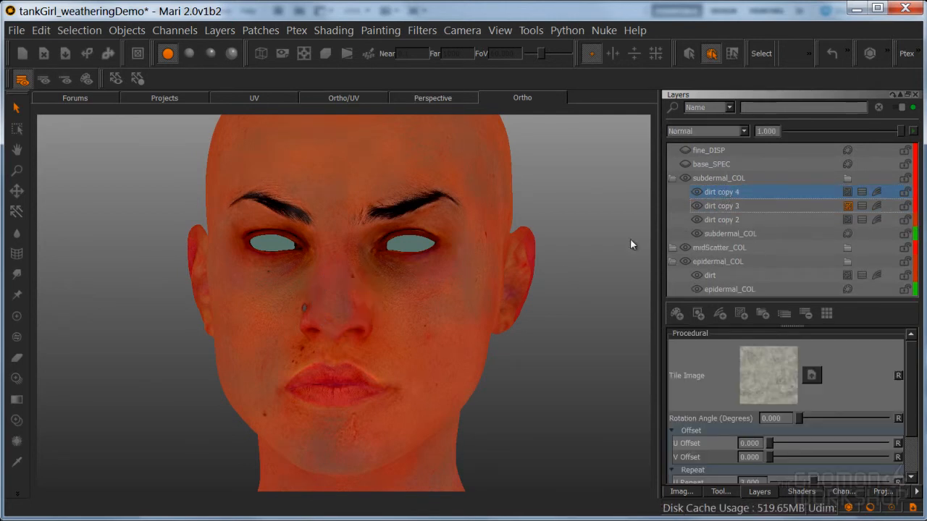
- Darken the dirt copy 4 layer through the Levels adjustment in its adjustment stack and close the stack
scroll(494, 282, "up", 5)
middle_click_drag(494, 282, 502, 283)
left_click(875, 193)
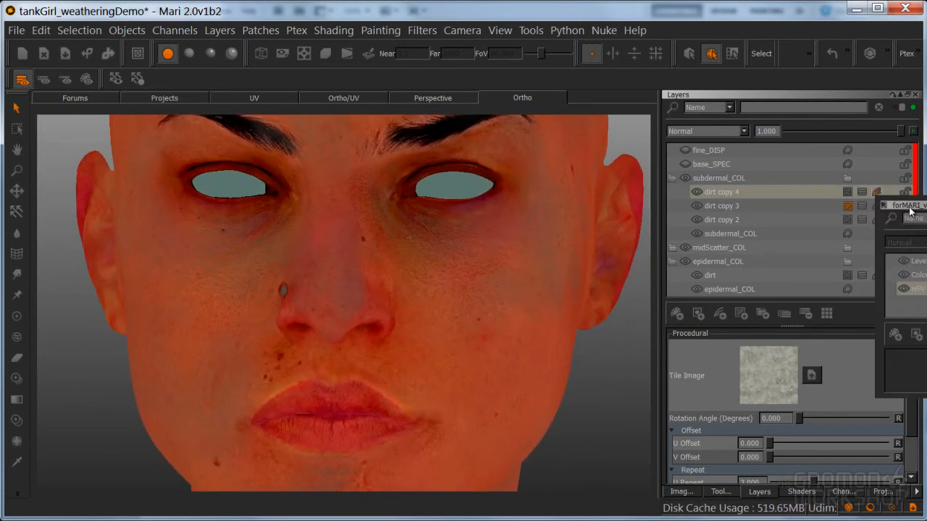
left_click(703, 151)
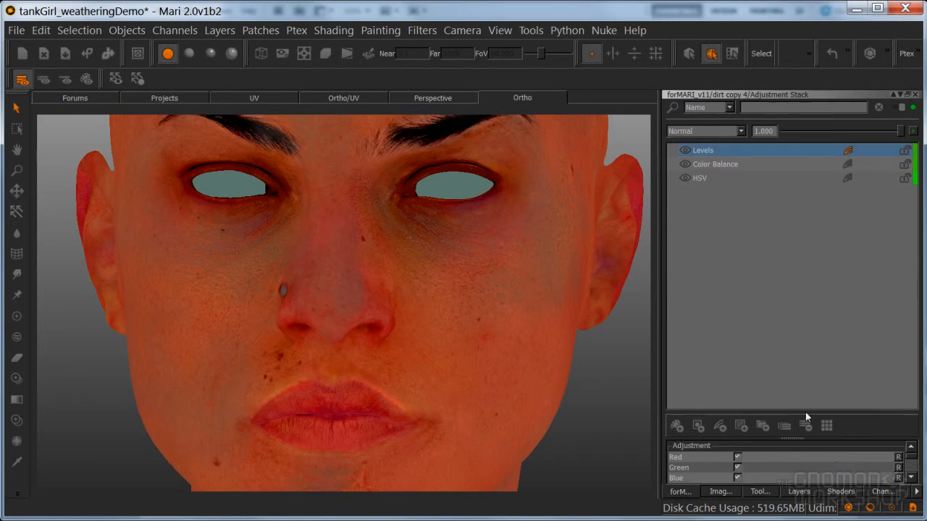
left_click_drag(795, 436, 797, 313)
left_click_drag(828, 427, 852, 435)
left_click(915, 94)
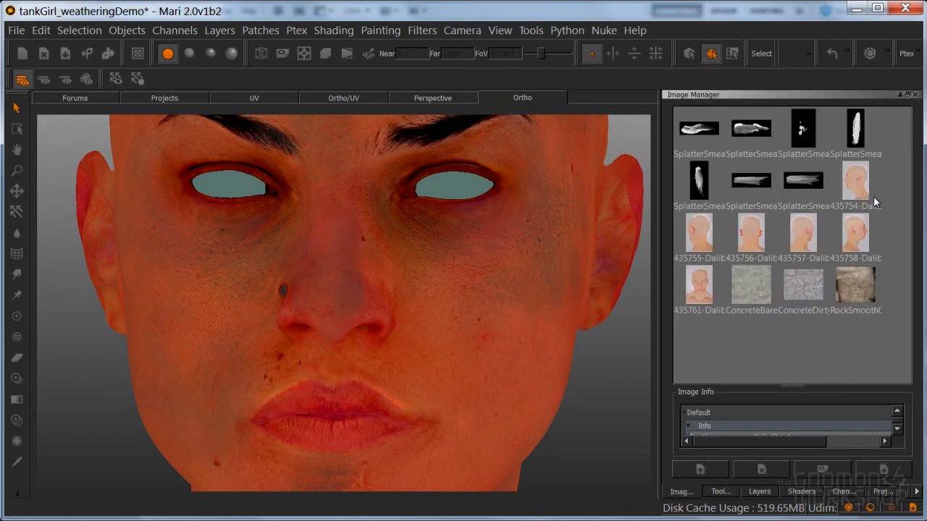
- Raise the Mid value of the Levels adjustment on the dirt copy 3 layer and close its adjustment stack
left_click(759, 492)
left_click(873, 206)
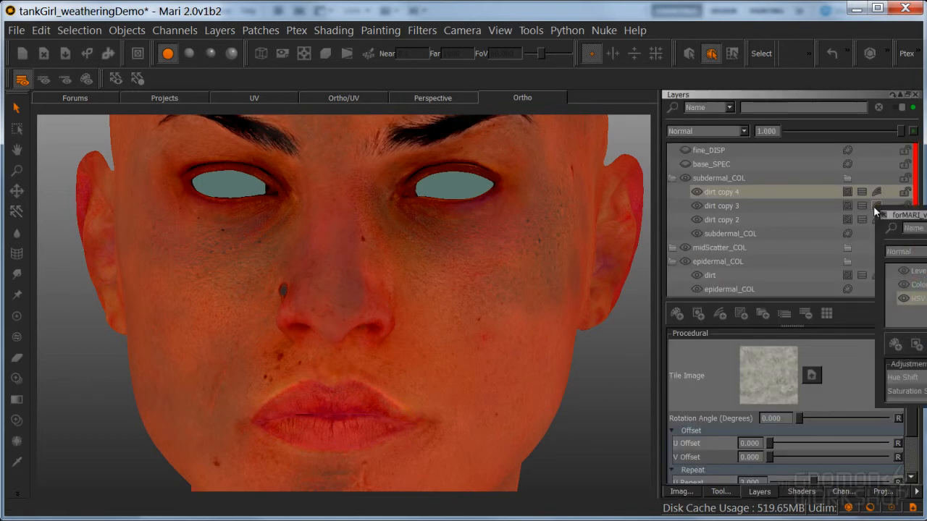
left_click_drag(921, 215, 745, 223)
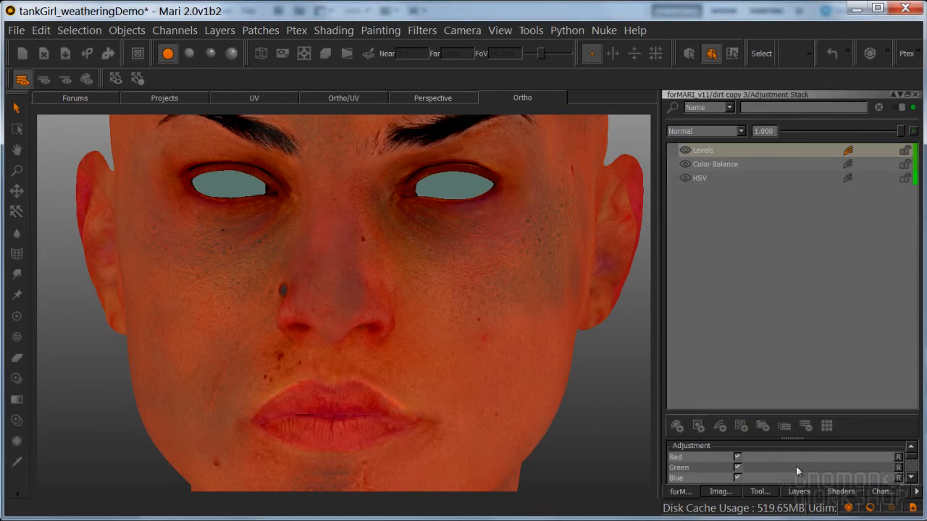
left_click_drag(910, 457, 914, 472)
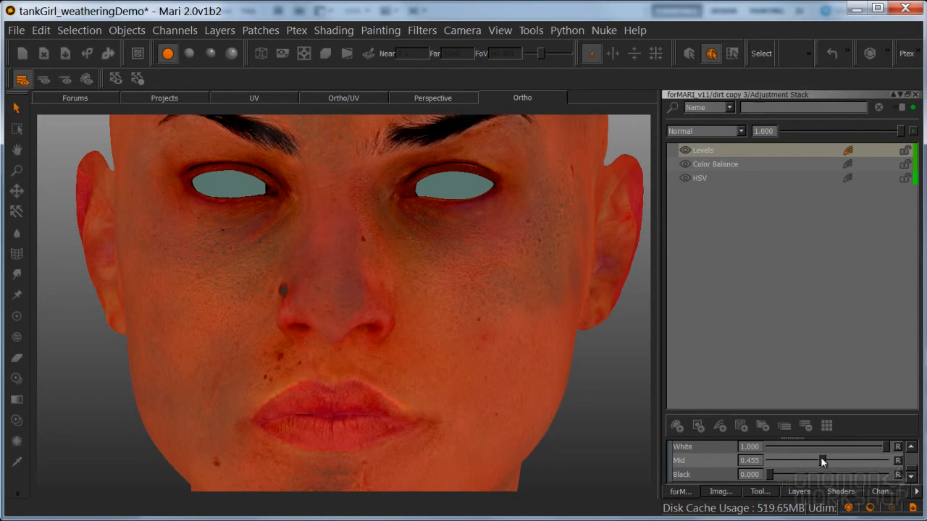
left_click_drag(815, 464, 837, 464)
left_click(915, 94)
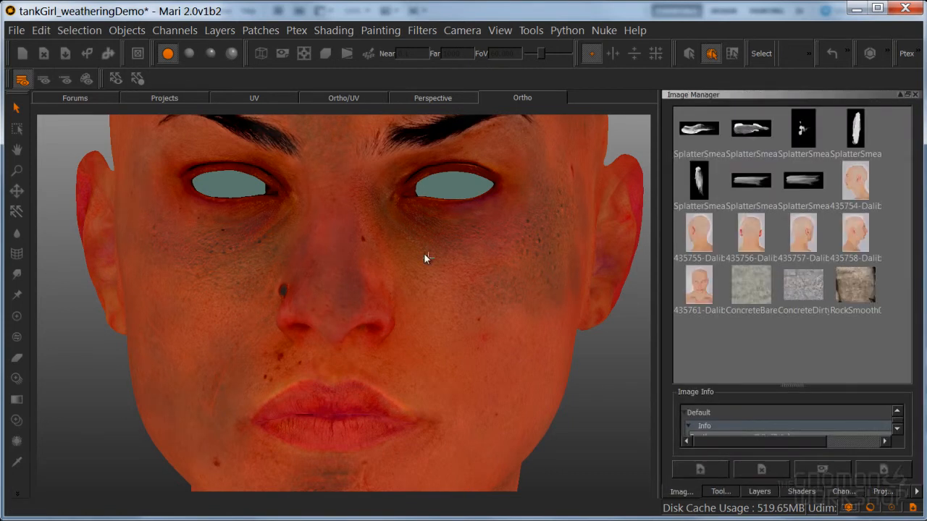
- Lower the opacity of the dirt copy 4 layer to 0.5 and collapse the subdermal_COL group
right_click_drag(420, 248, 397, 273, "alt")
left_click_drag(413, 286, 362, 347, "alt")
left_click(760, 491)
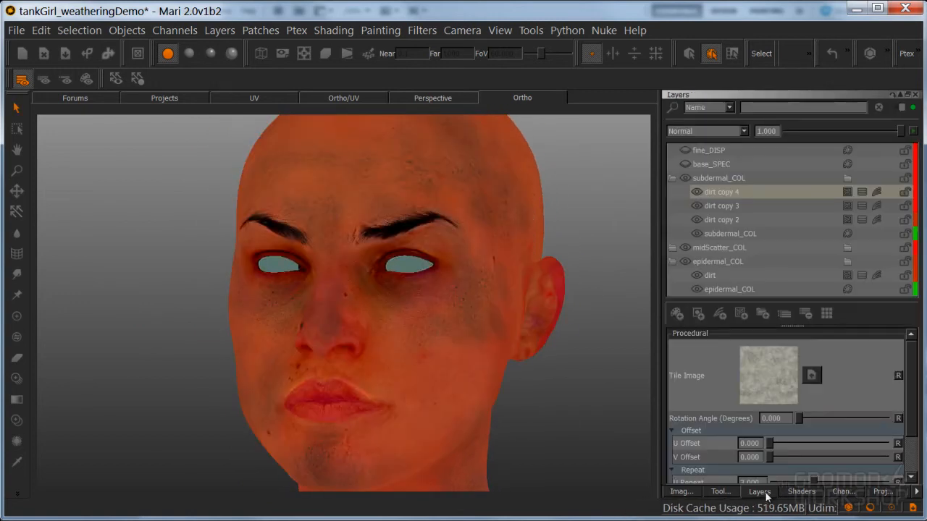
left_click_drag(494, 298, 517, 302, "alt")
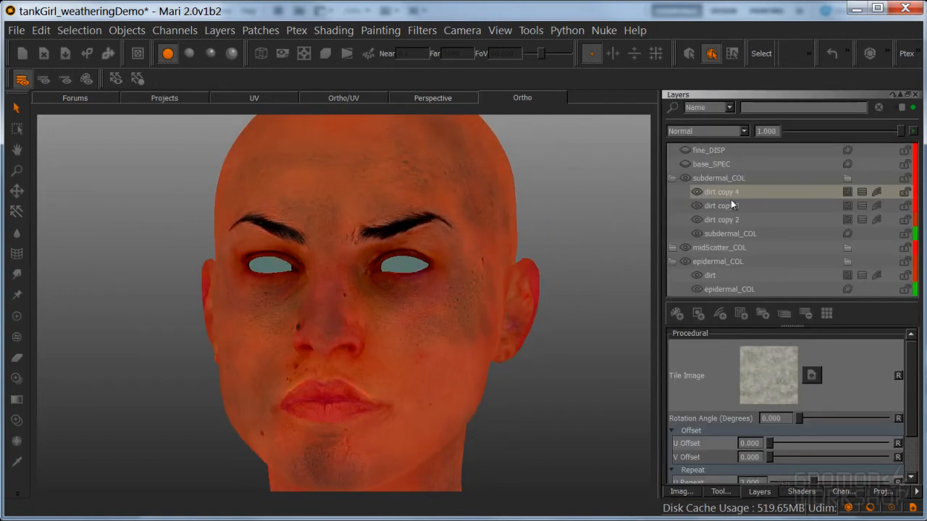
left_click(753, 192)
left_click_drag(899, 136, 758, 134)
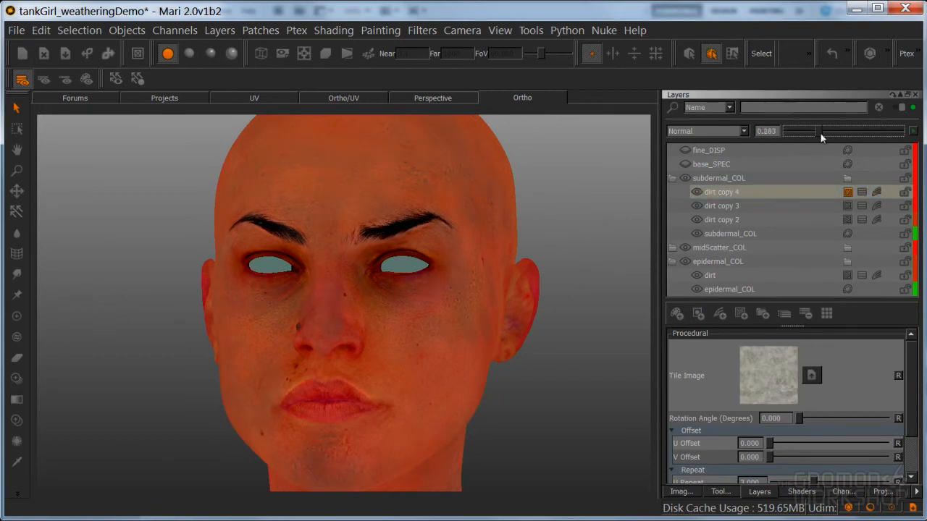
double_click(763, 131)
type("0.5")
key("Return")
left_click(672, 178)
- Examine the subdermal dirt on the cheeks, nose and forehead from several distances and angles
left_click_drag(508, 304, 524, 310, "alt")
right_click_drag(431, 325, 499, 325, "alt")
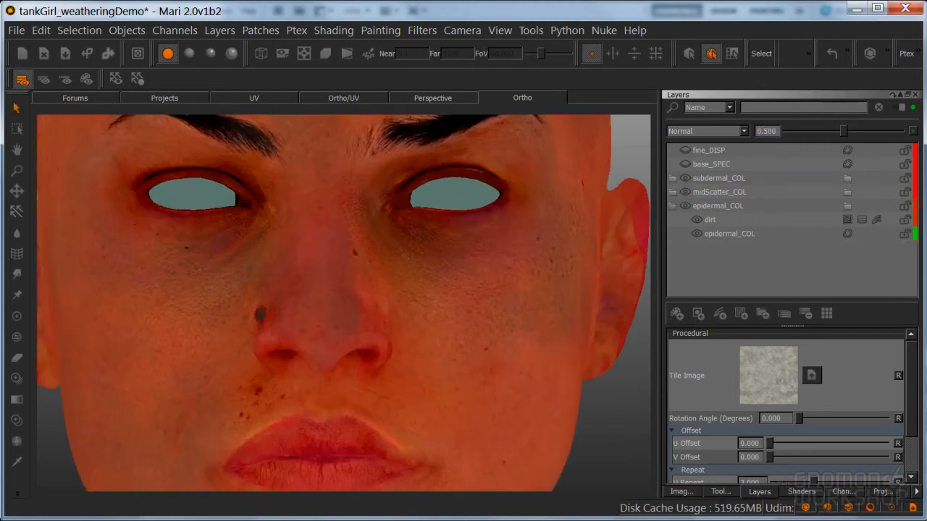
left_click_drag(507, 285, 471, 333, "alt")
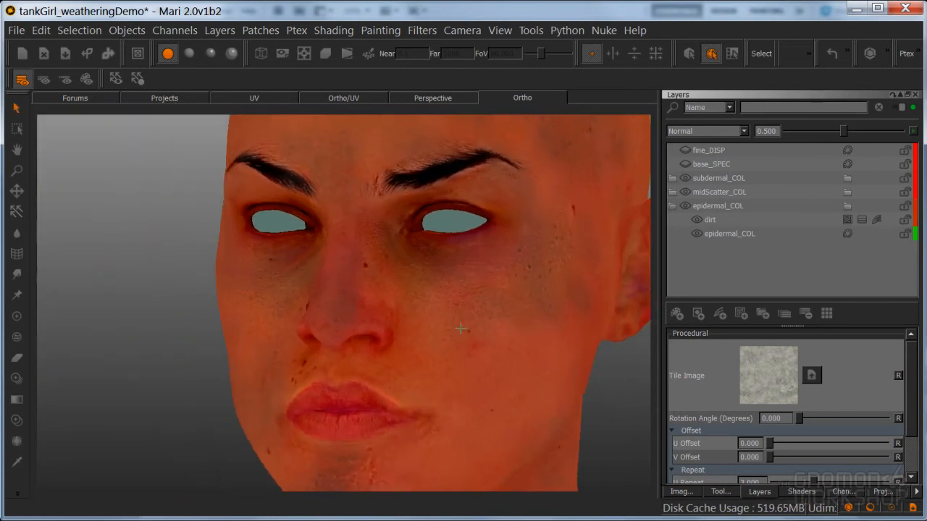
right_click_drag(499, 330, 456, 323, "alt")
mouse_move(456, 323)
middle_mouse_down("alt")
mouse_move(459, 231)
mouse_move(463, 317)
middle_mouse_up("alt")
left_click_drag(463, 332, 507, 349, "alt")
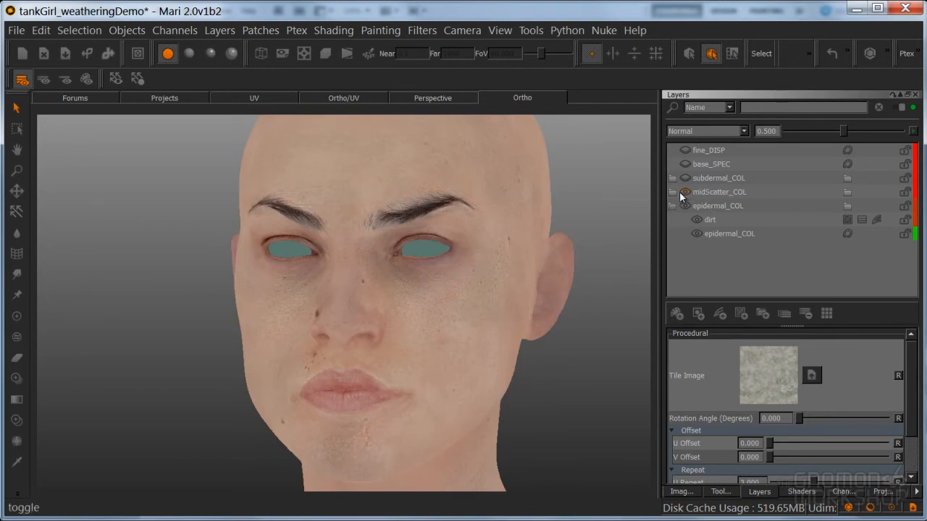
- Duplicate the dirt copy layer inside the midScatter_COL group to strengthen its weathering, and collapse the group
left_click(673, 192)
left_click(719, 207)
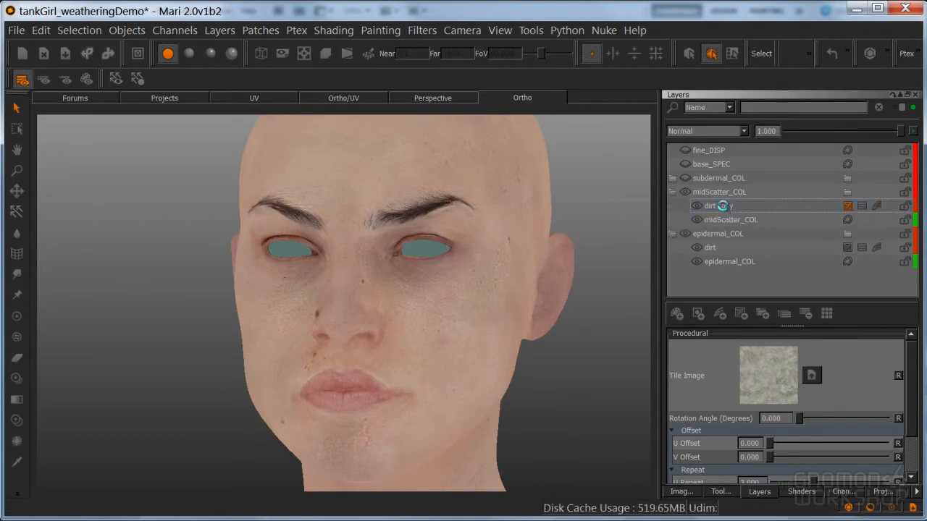
key("ctrl+d")
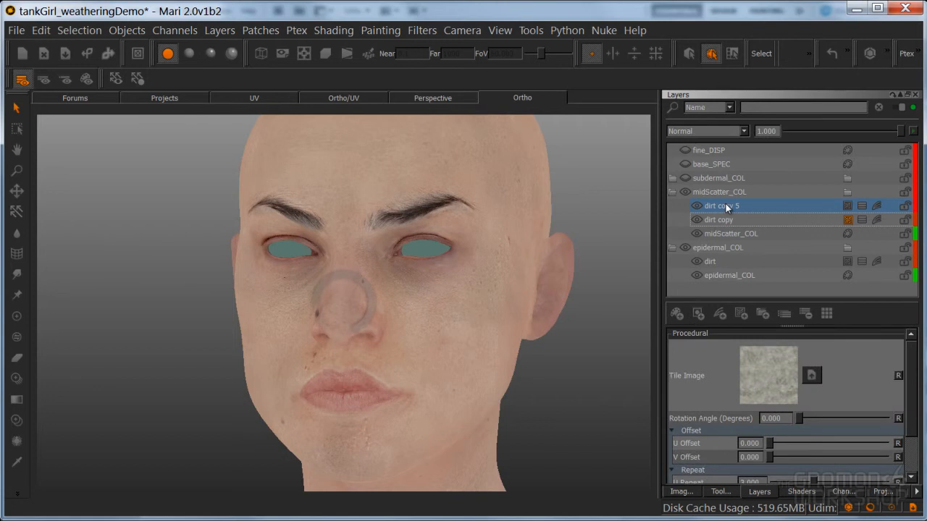
middle_click_drag(546, 267, 568, 263, "alt")
left_click_drag(509, 279, 542, 283, "alt")
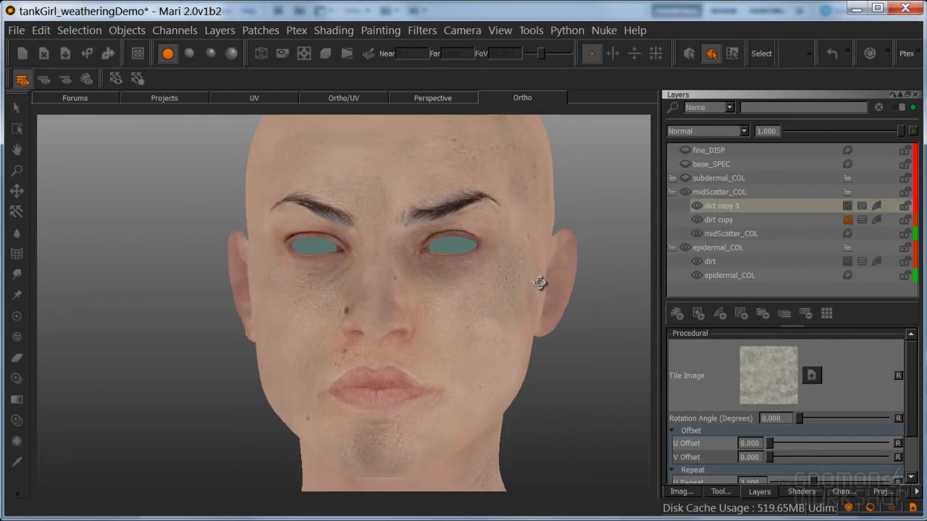
left_click(671, 191)
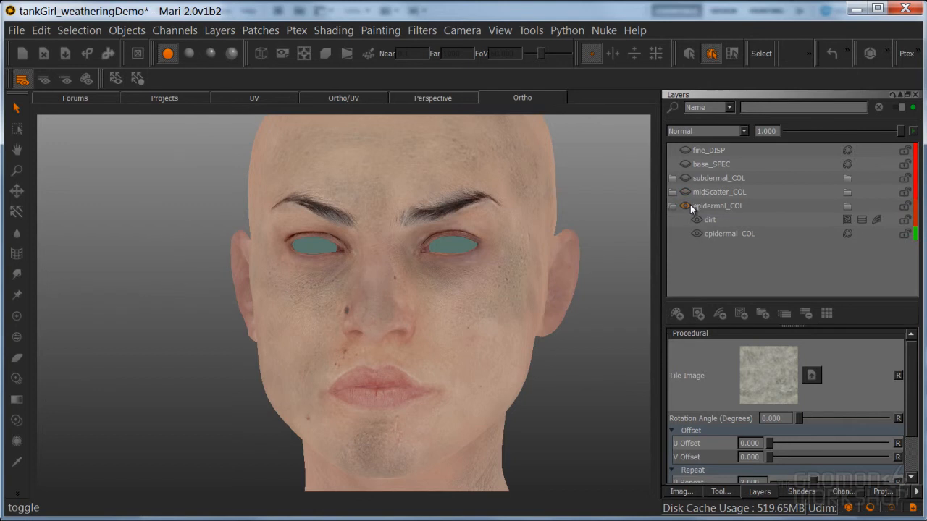
- Compare the subdermal_COL, midScatter_COL and epidermal_COL groups on the face, leave only the epidermal one showing, and save the project
left_click(689, 204)
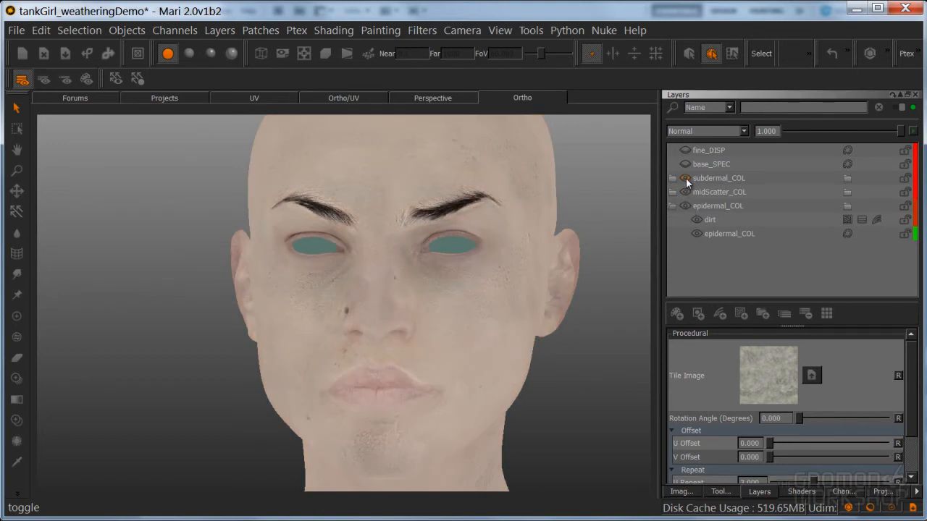
left_click(686, 179)
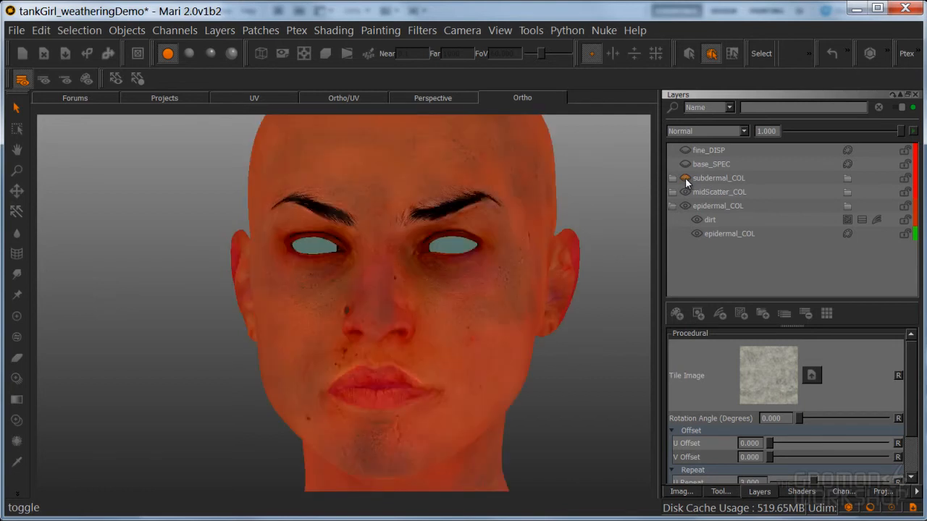
left_click(685, 178)
left_click(685, 193)
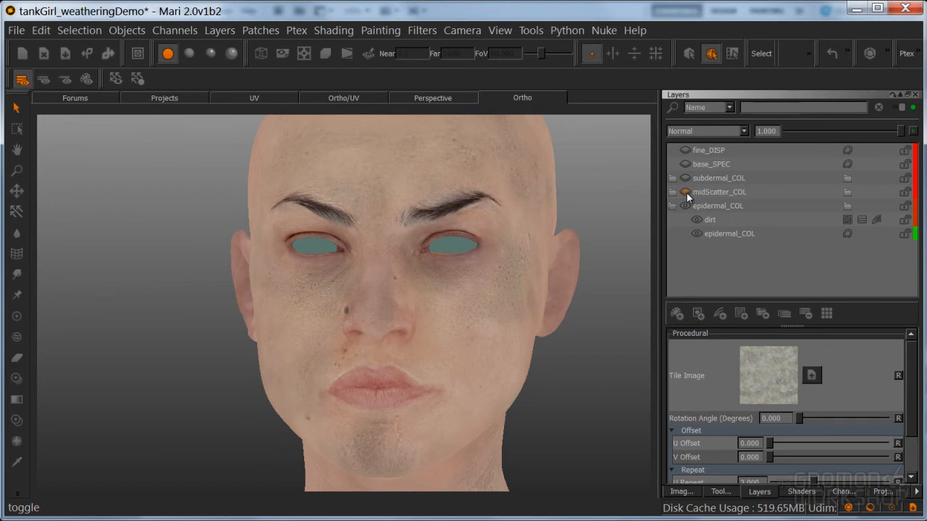
middle_click_drag(548, 310, 530, 322, "alt")
mouse_move(529, 321)
left_mouse_down("alt")
mouse_move(507, 323)
mouse_move(532, 323)
left_mouse_up("alt")
right_click_drag(531, 322, 511, 339, "alt")
left_click_drag(511, 339, 540, 337, "alt")
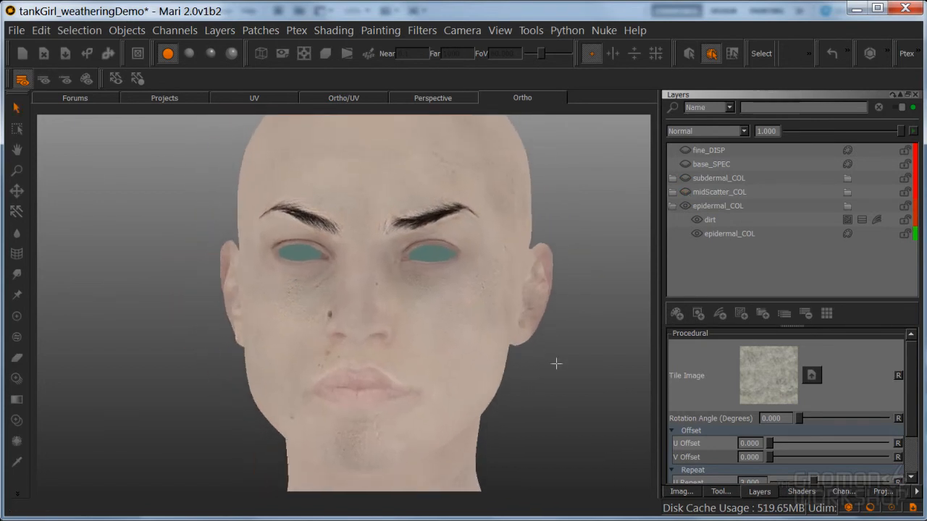
key("ctrl+s")
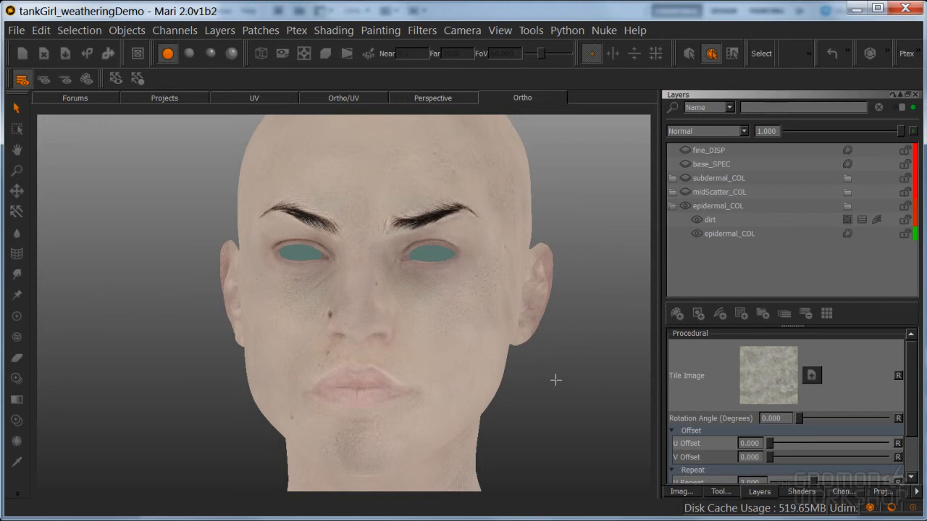
- Compare the epidermal dirt under flat and basic lighting from a three-quarter view of the head
left_click_drag(567, 396, 553, 403, "alt")
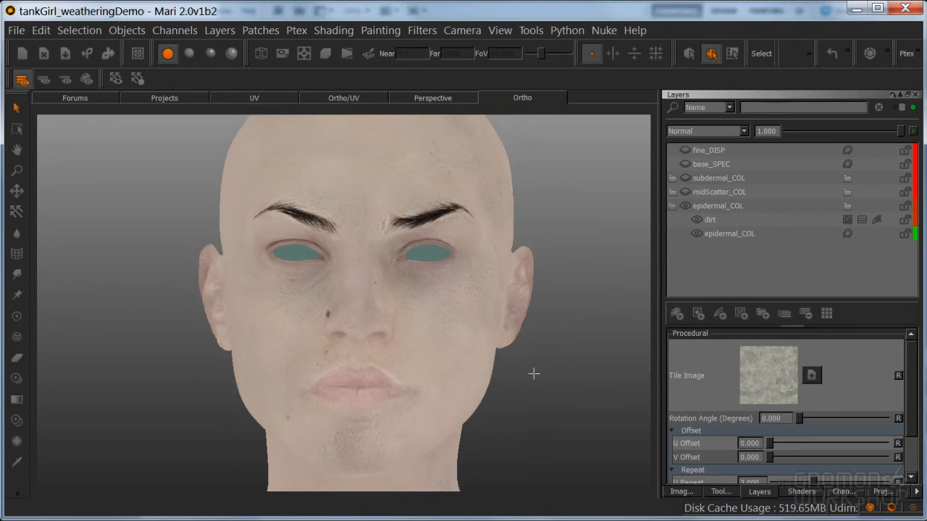
left_click(189, 53)
right_click_drag(442, 300, 440, 315, "alt")
left_click_drag(417, 326, 364, 299, "alt")
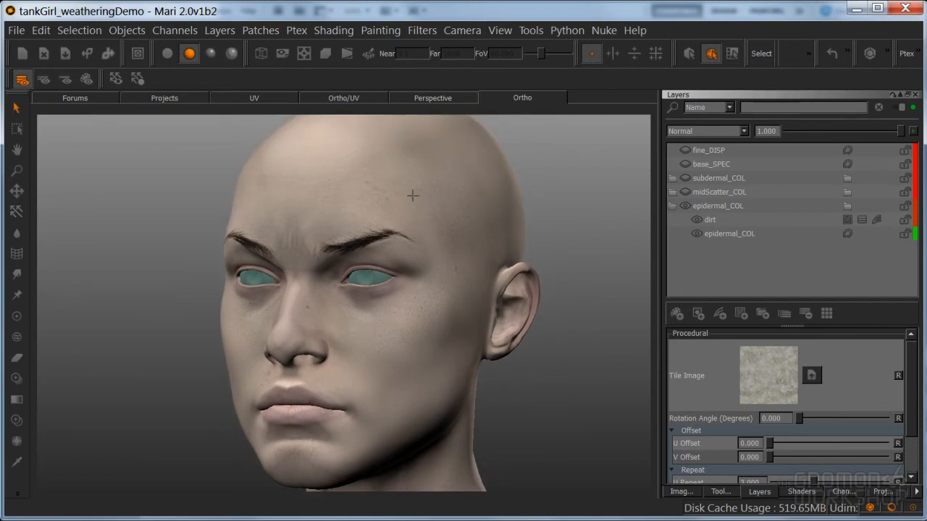
left_click(168, 54)
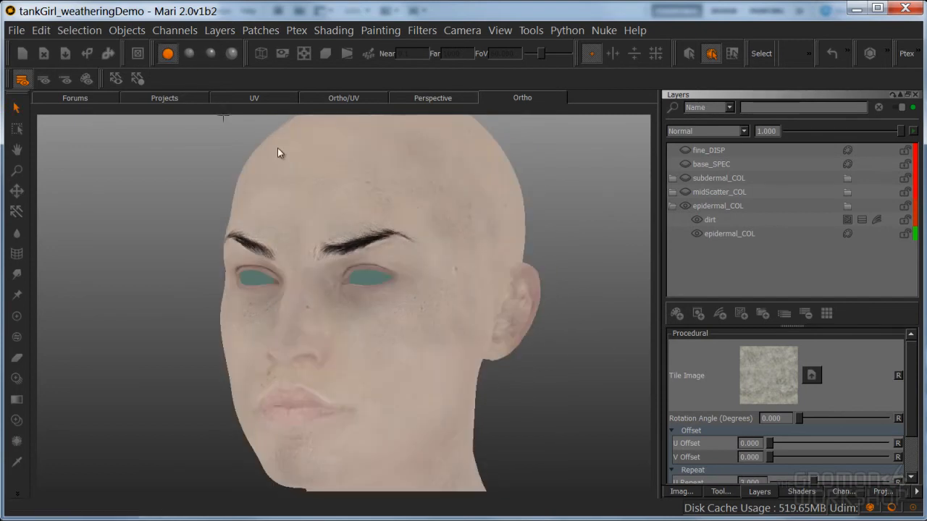
left_click(189, 53)
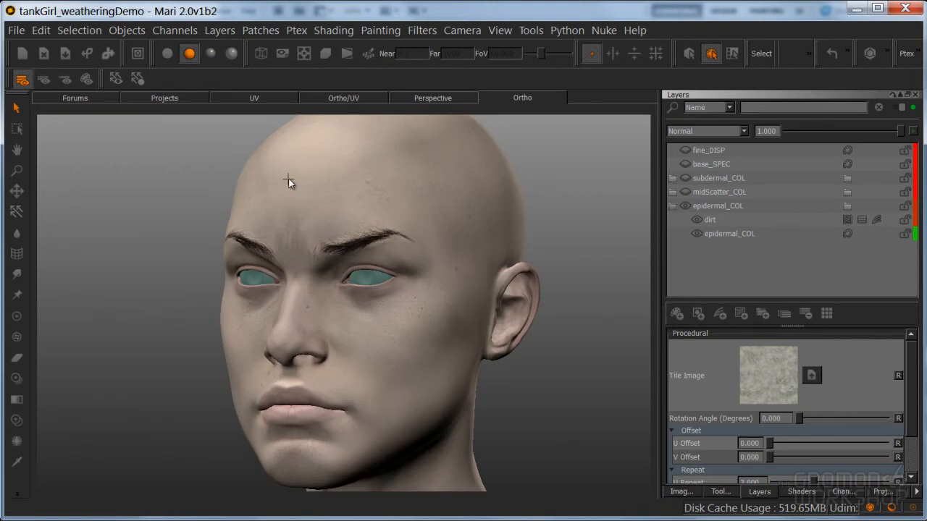
- Preview the splatter mattes SplatterSmear0009_L_02.tif and SplatterSmear0043_v03_L.tif from the image library
left_click(687, 492)
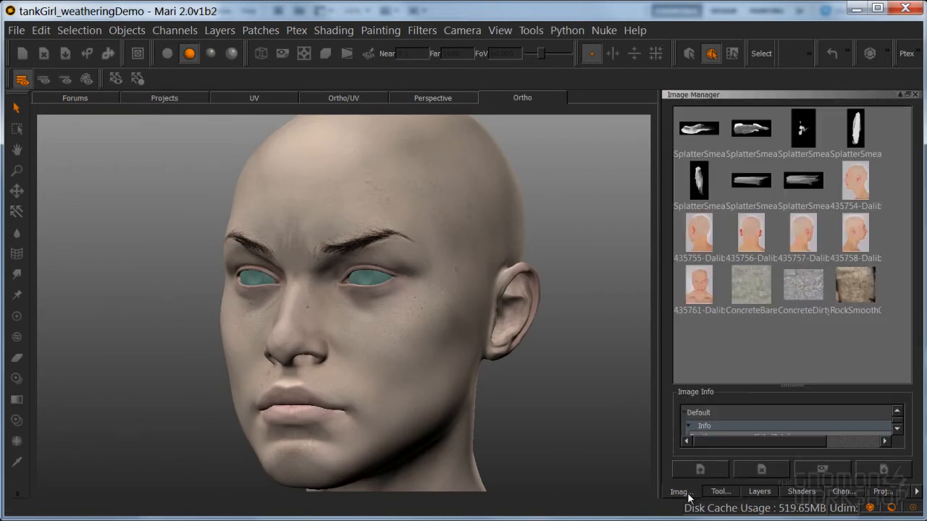
double_click(747, 183)
middle_click_drag(582, 259, 542, 267, "alt")
right_click_drag(609, 268, 430, 267, "alt")
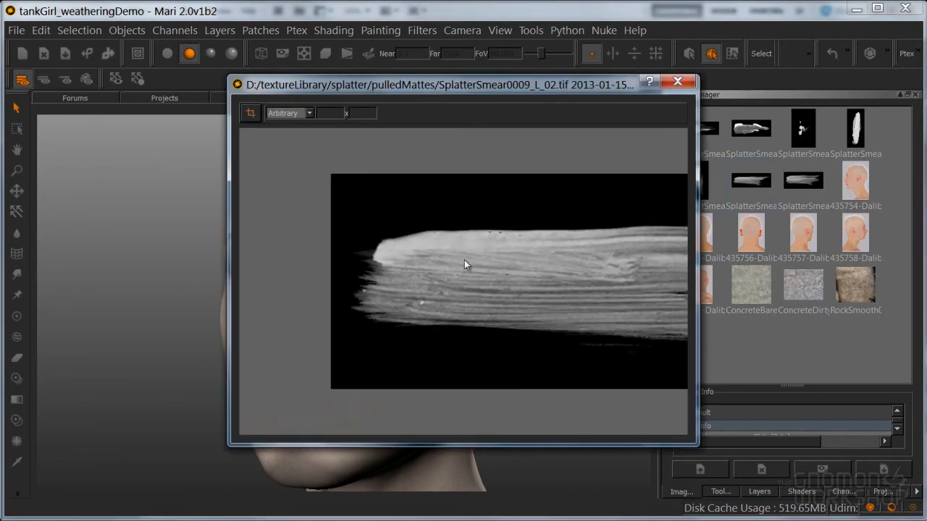
right_click_drag(666, 275, 502, 255, "alt")
middle_click_drag(624, 243, 428, 257, "alt")
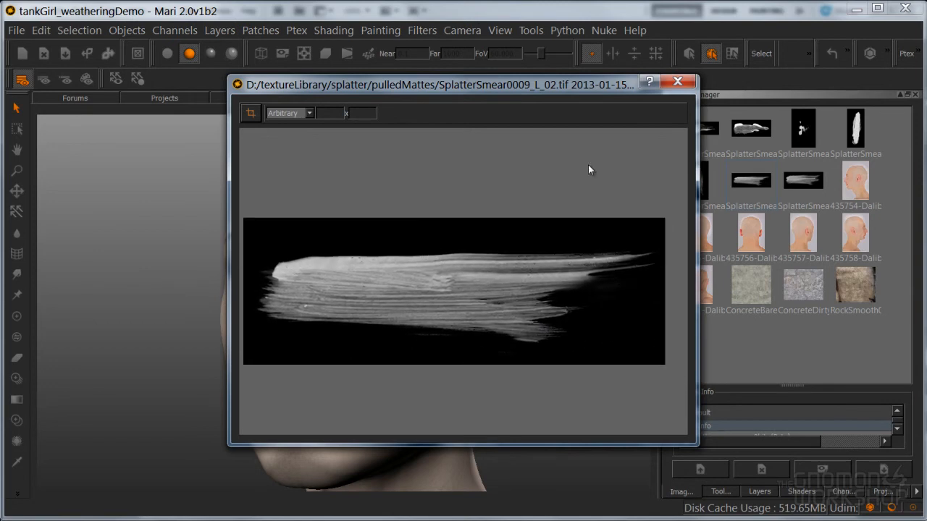
left_click(678, 82)
double_click(800, 137)
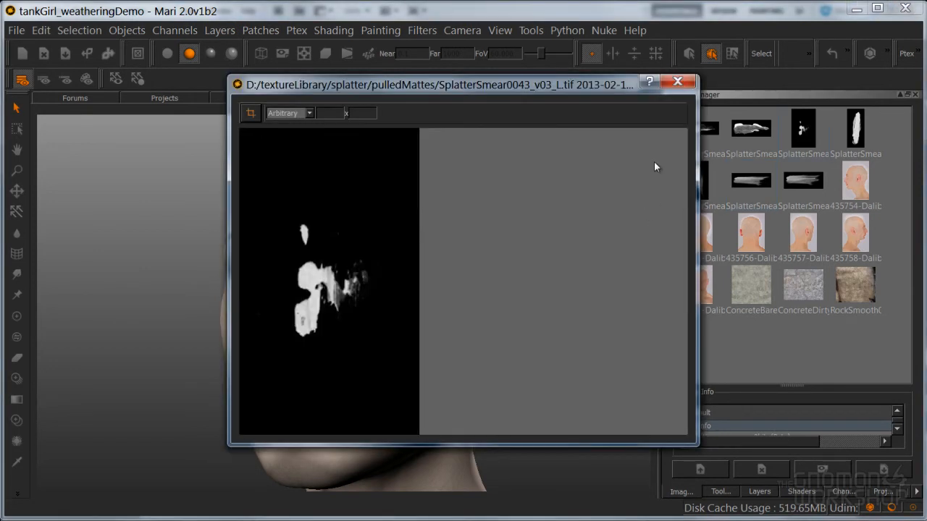
left_click(678, 81)
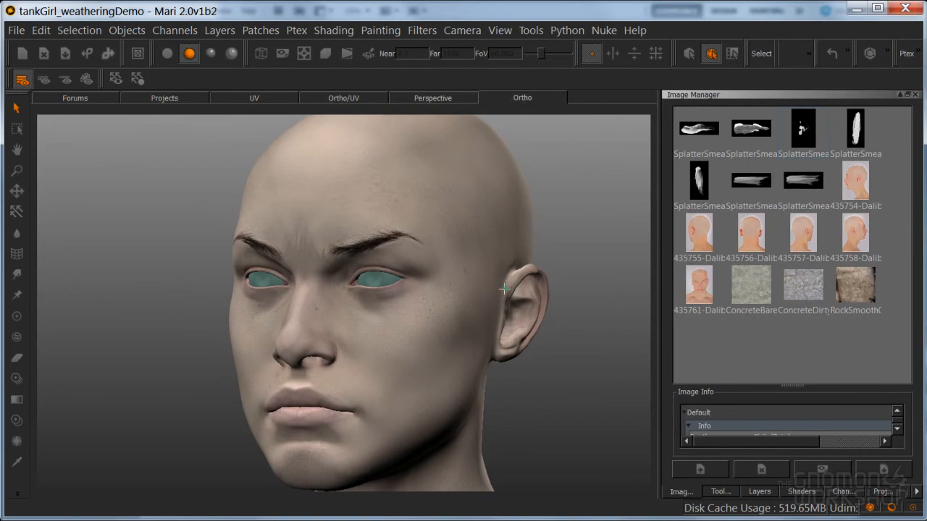
left_click_drag(511, 304, 597, 353, "alt")
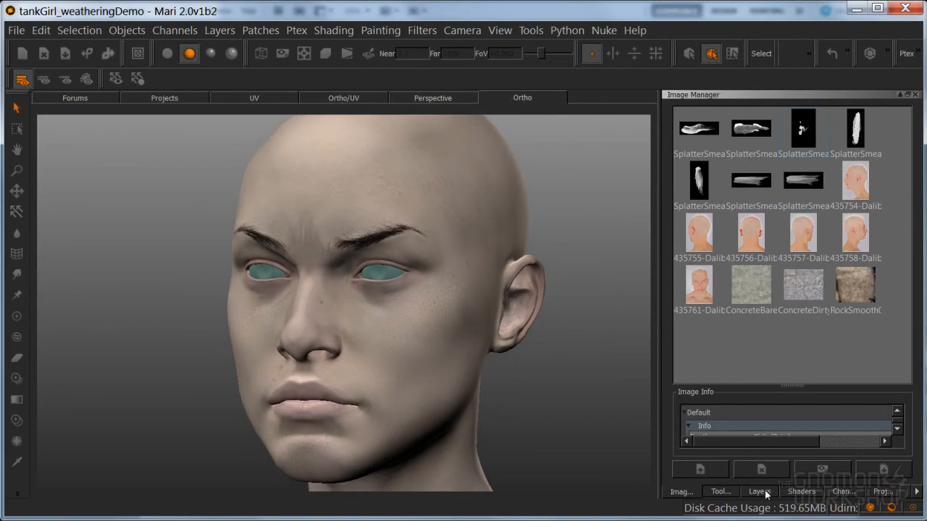
- Collapse the epidermal_COL group and examine the facial dirt up close under flat lighting
left_click(762, 494)
left_click(673, 207)
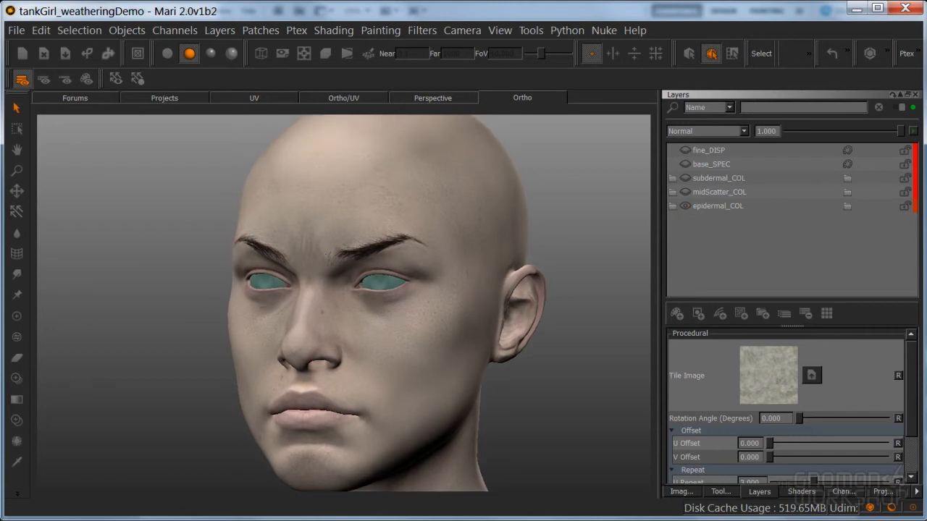
left_click(167, 53)
left_click_drag(300, 213, 311, 271, "alt")
right_click_drag(312, 271, 369, 253, "alt")
left_click_drag(368, 253, 392, 295, "alt")
right_click_drag(391, 296, 393, 288, "alt")
middle_click_drag(393, 288, 416, 286, "alt")
left_click_drag(415, 286, 417, 293, "alt")
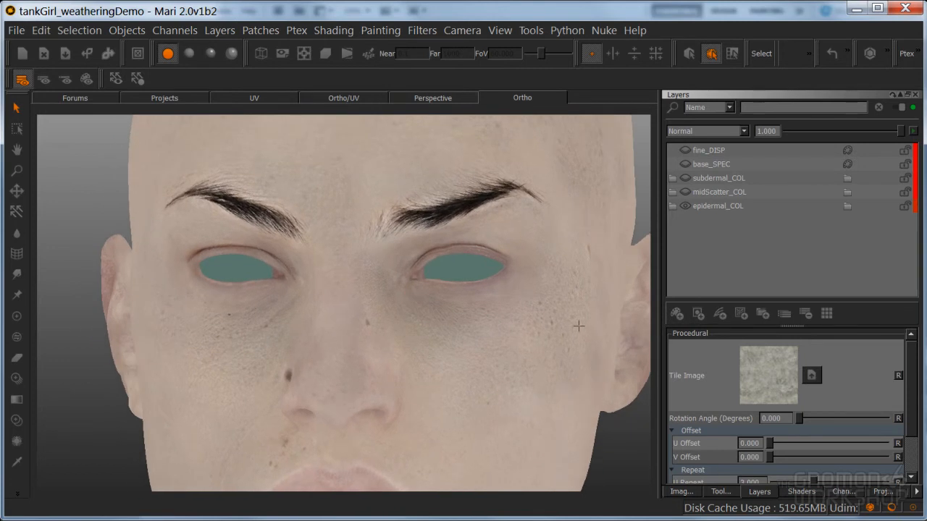
right_click_drag(530, 231, 492, 243, "alt")
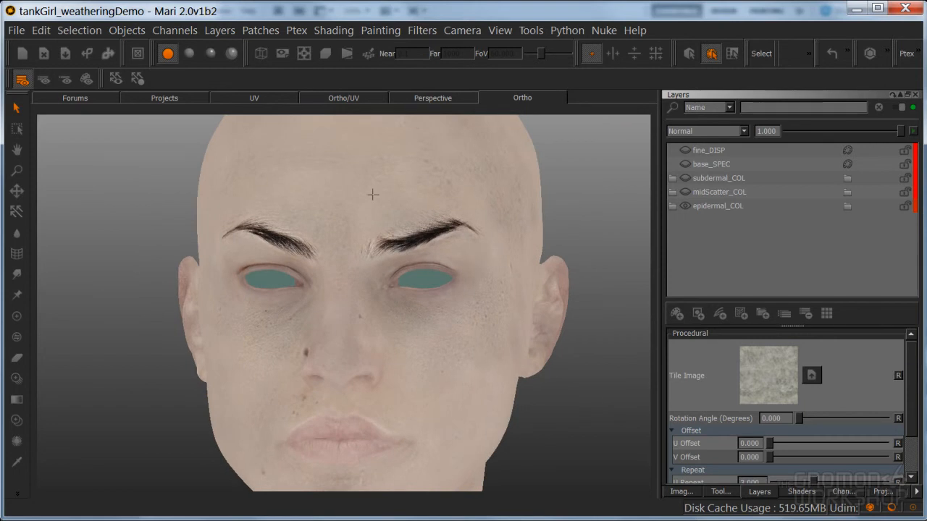
- Set the lighting to basic, frame the face from the front and show the base_SPEC layer
left_click(189, 53)
middle_click_drag(492, 291, 449, 242, "alt")
middle_click_drag(464, 294, 497, 311, "alt")
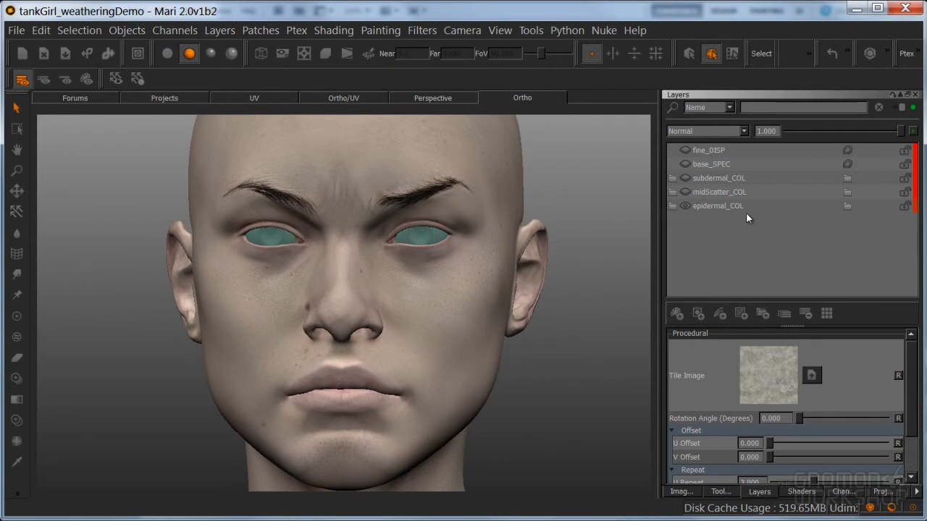
left_click(684, 165)
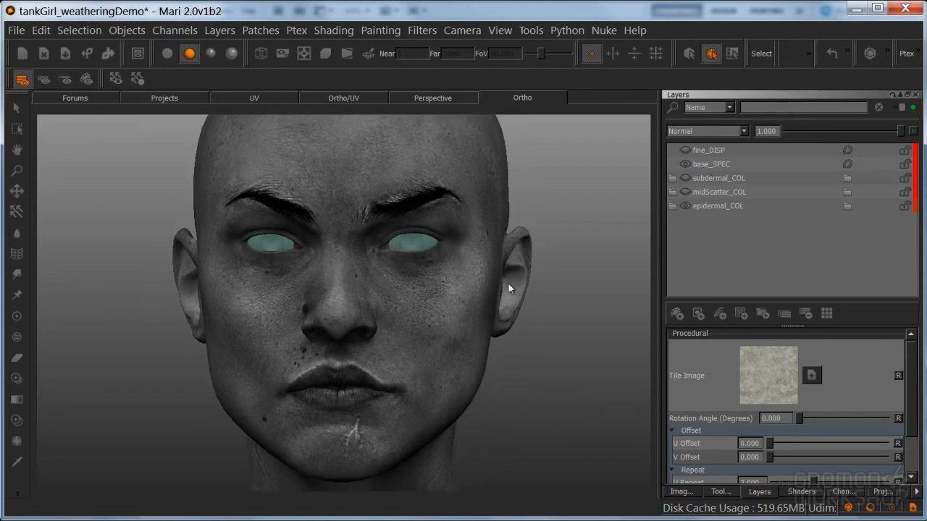
- Put the base_SPEC layer into a new layer group and name the group base_SPEC
left_click(716, 166)
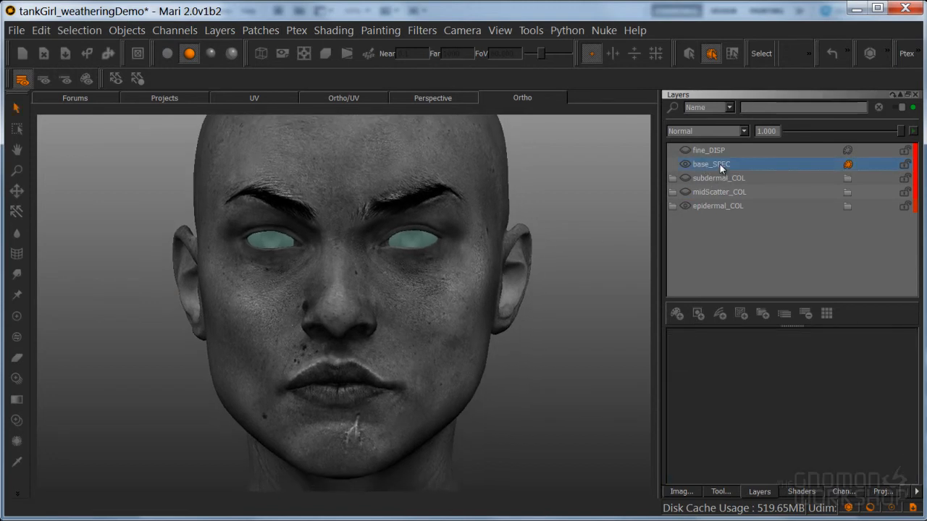
right_click(721, 171)
left_click(768, 360)
double_click(702, 165)
type("base_SPEC")
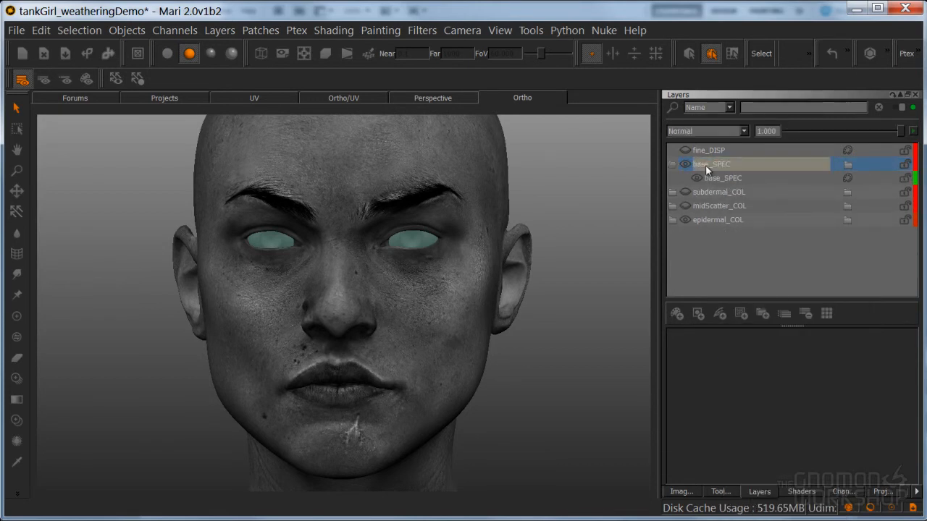
- Duplicate the dirt layer in epidermal_COL and move the copy into the base_SPEC group, above the base_SPEC layer
left_click(674, 220)
left_click(715, 234)
key("ctrl+d")
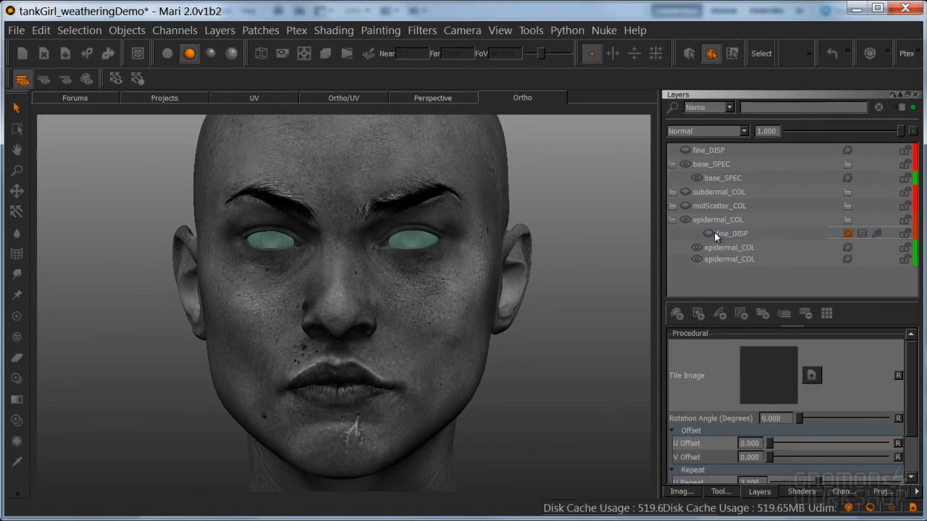
left_click_drag(716, 233, 716, 181)
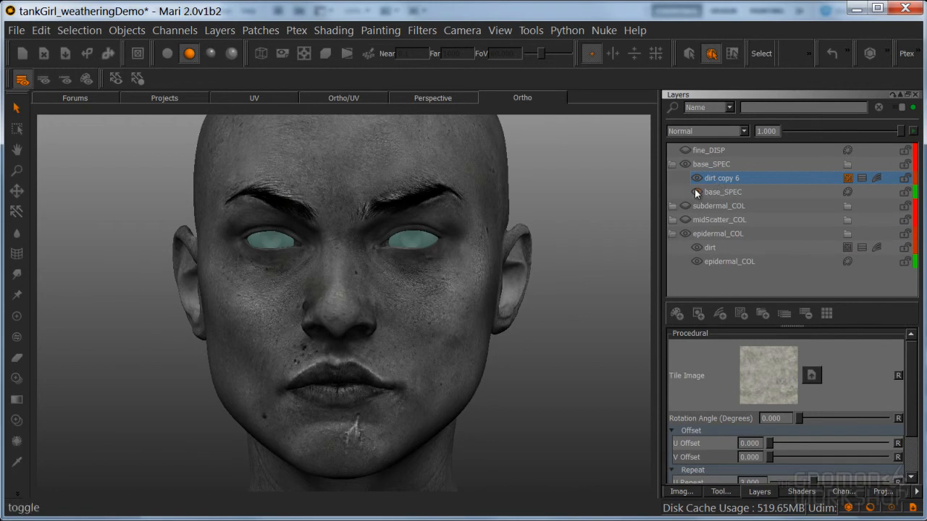
- Set the Mid value of the Levels adjustment on dirt copy 6 to 0.716 and close its adjustment stack
left_click(875, 178)
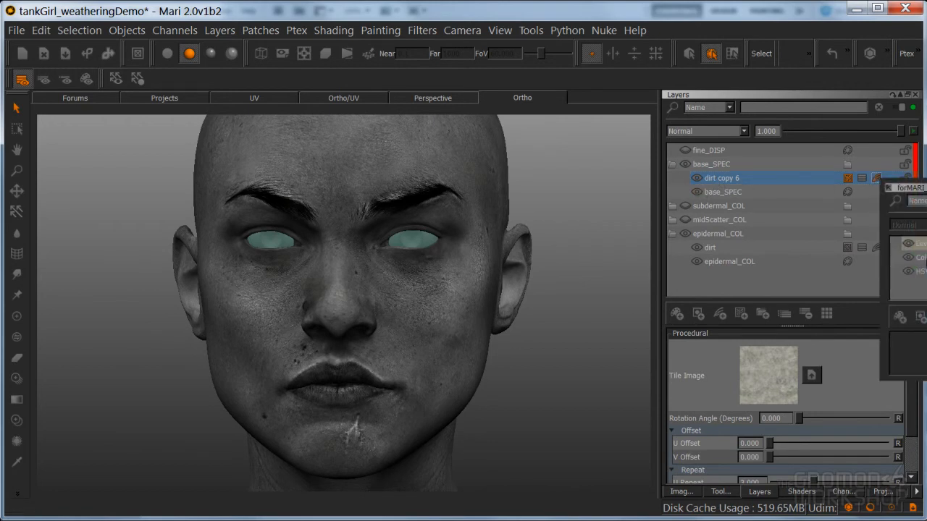
left_click_drag(926, 188, 757, 215)
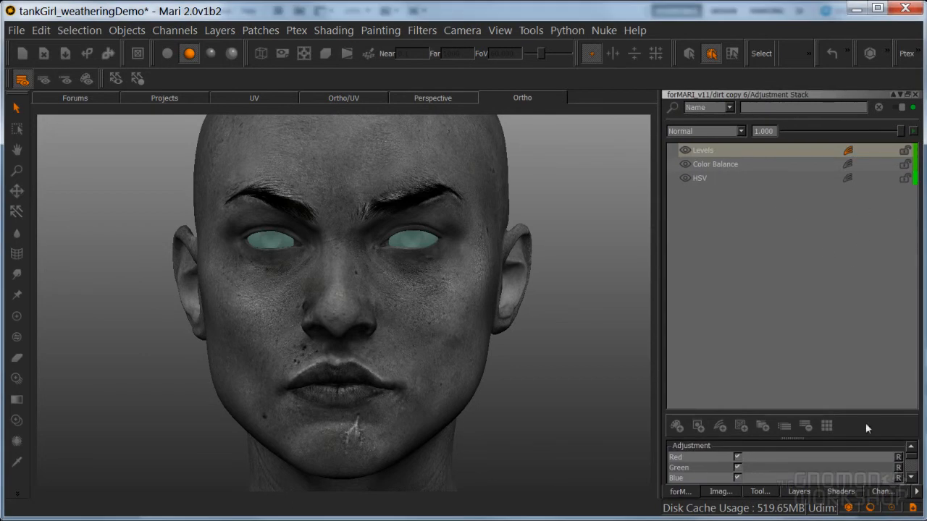
scroll(861, 478, "down", 3)
left_click_drag(823, 462, 852, 463)
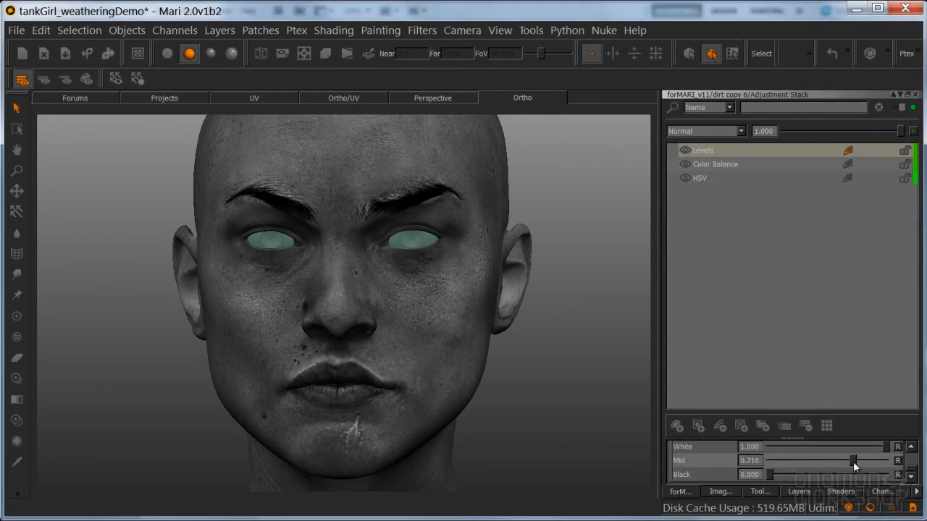
left_click(914, 95)
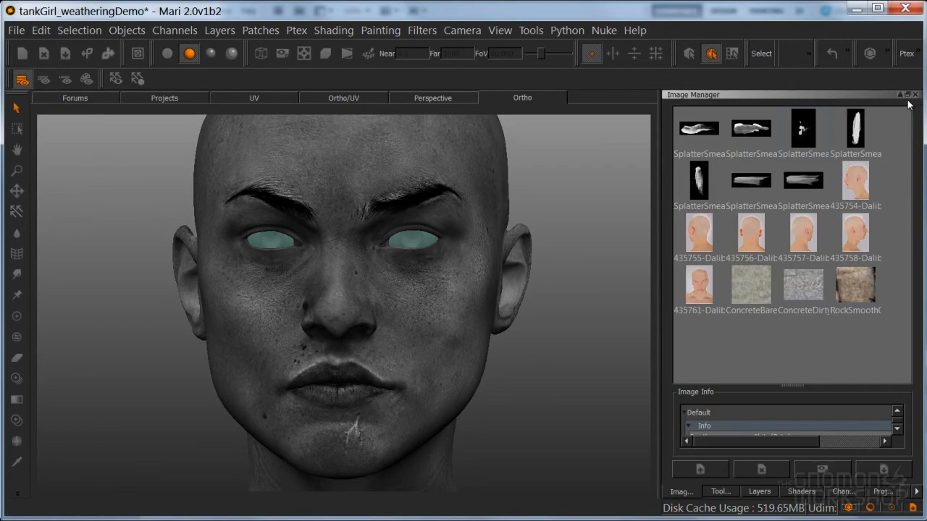
- Add two duplicates of the dirt copy 6 layer inside base_SPEC and check the specular dirt under flat lighting
left_click(759, 492)
left_click(716, 181)
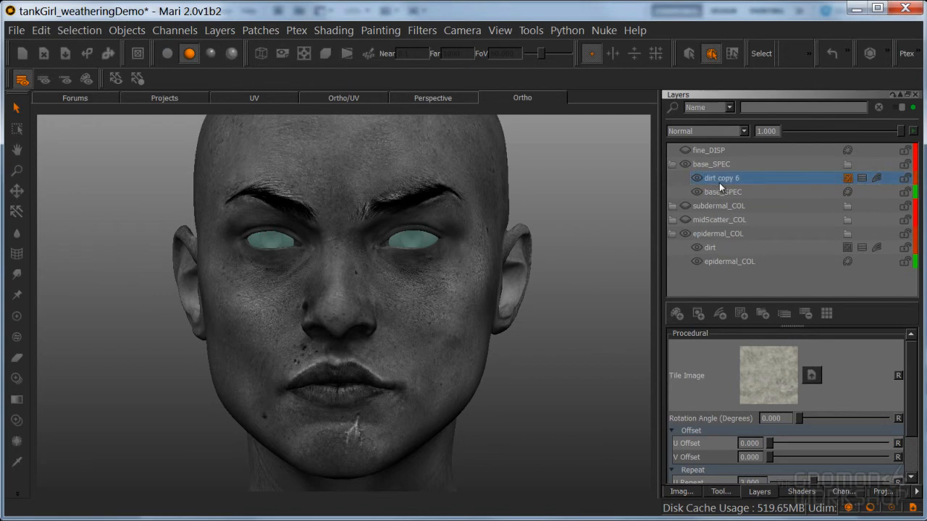
key("ctrl+d")
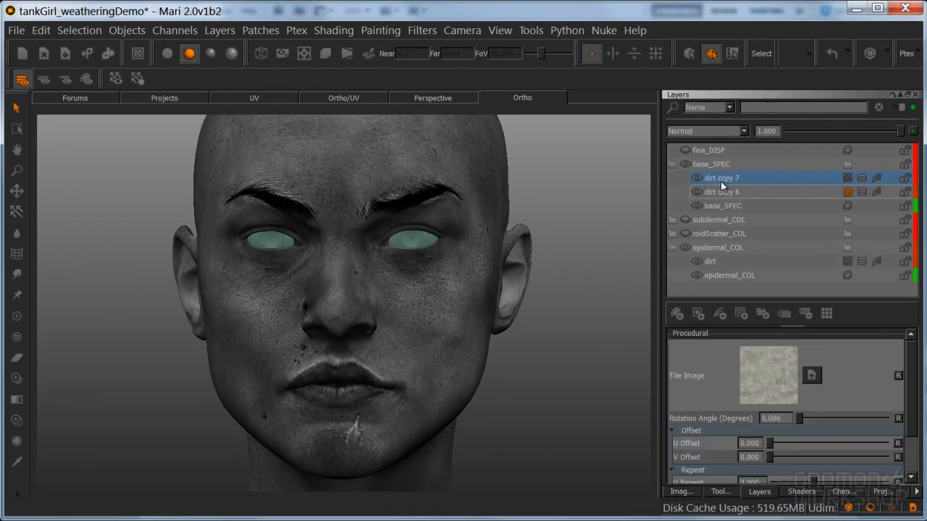
left_click_drag(459, 268, 567, 252, "alt")
left_click(723, 181)
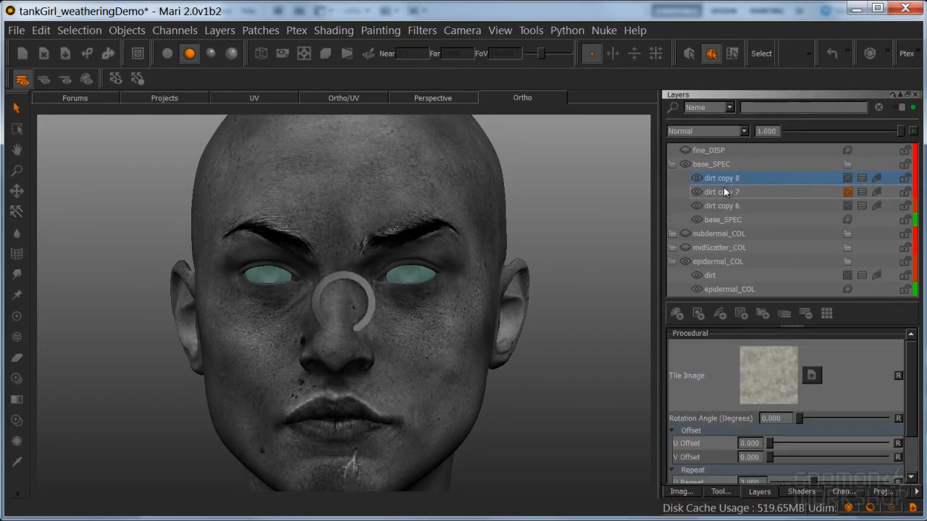
middle_click_drag(441, 316, 435, 283)
left_click(167, 53)
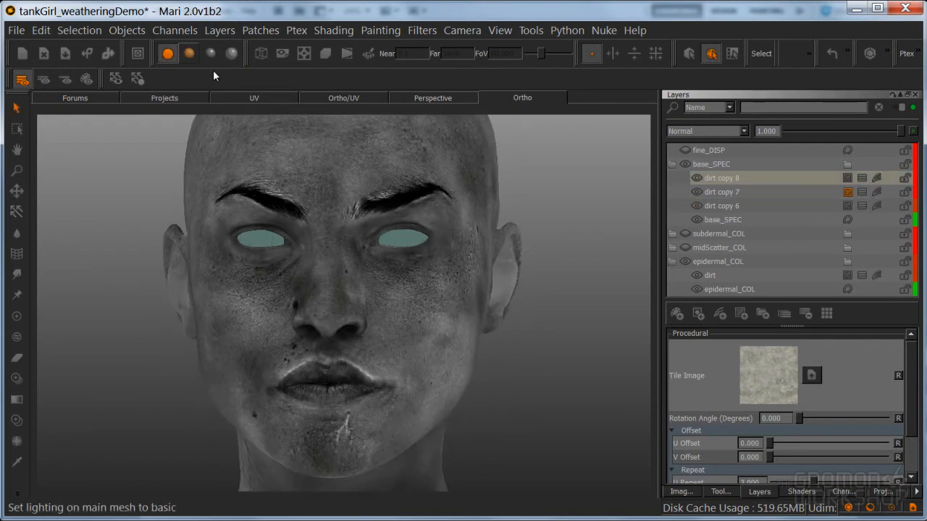
middle_click_drag(415, 223, 372, 279)
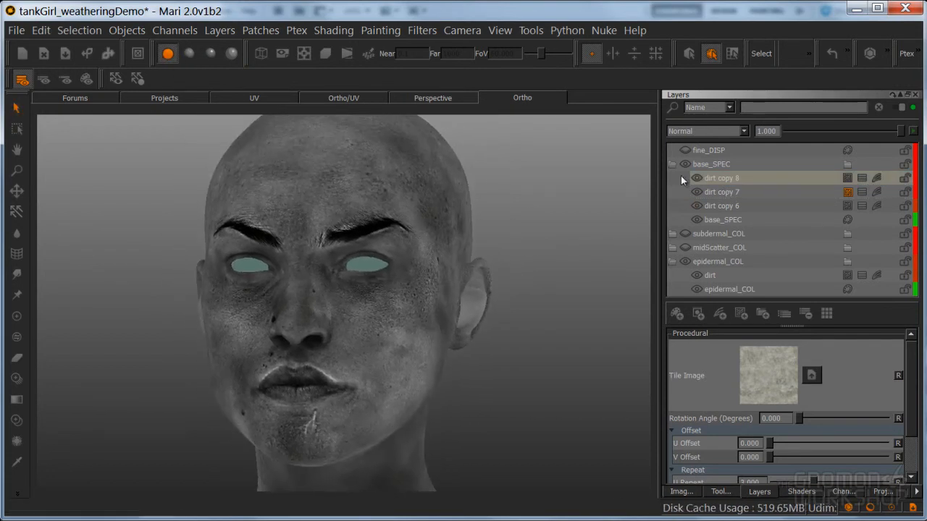
- Group the three dirt copy layers inside the base_SPEC group
left_click_drag(728, 186, 727, 207)
right_click(721, 185)
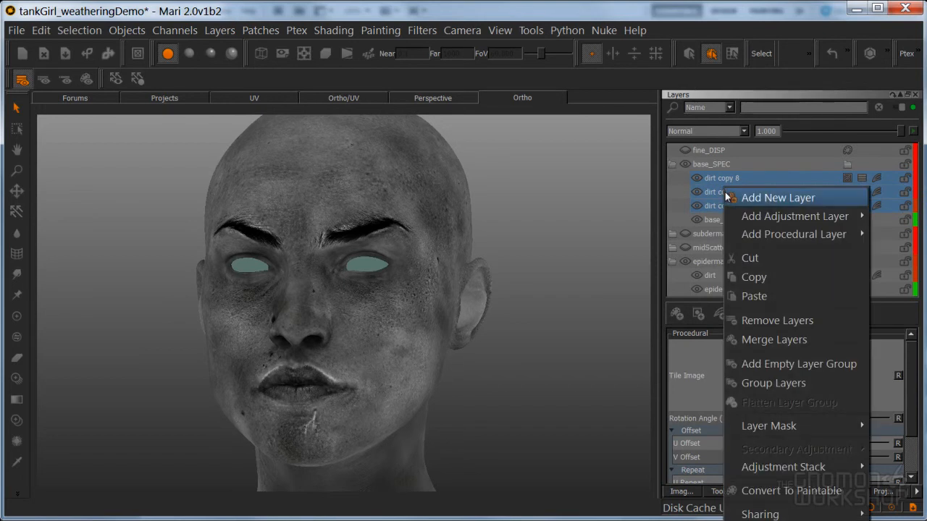
left_click(778, 386)
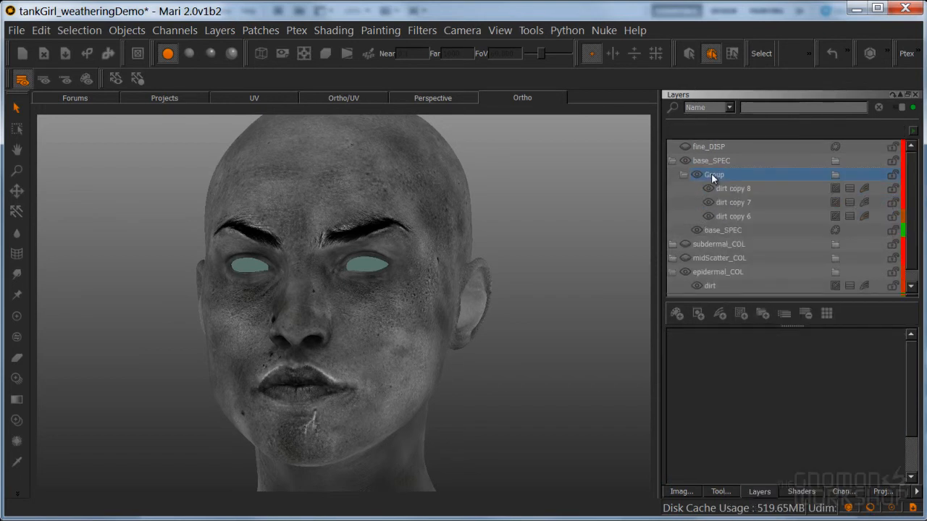
- Rename the new layer group inside base_SPEC as dirt and collapse it
double_click(712, 175)
type("di")
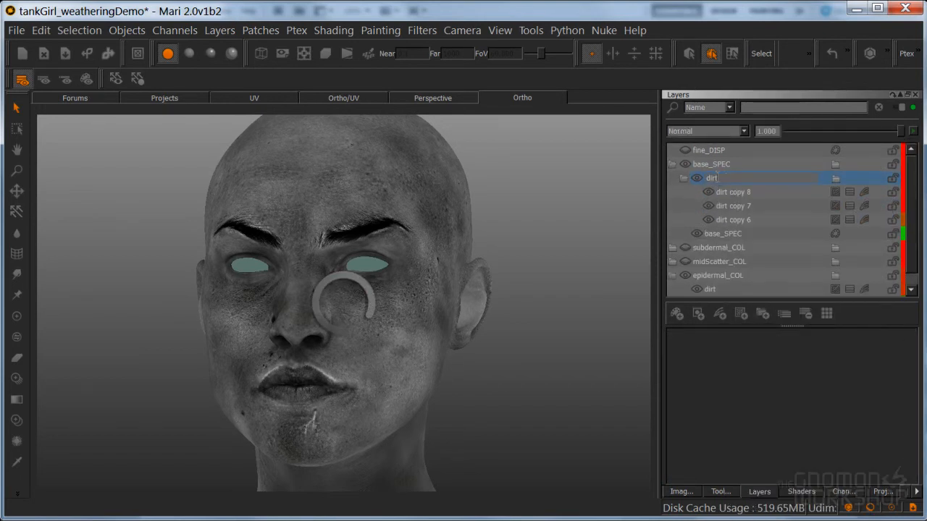
type("rt")
key("Return")
left_click(684, 177)
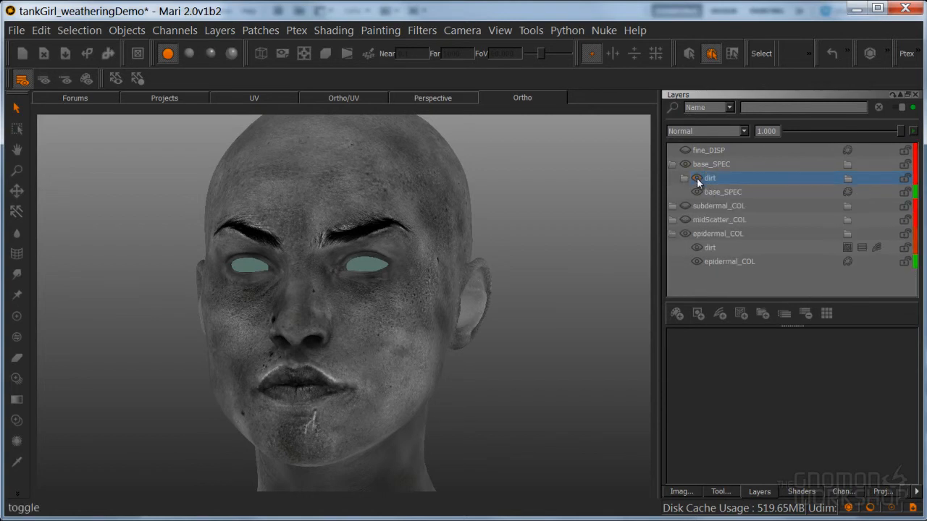
- Compare the specular map with the dirt group hidden and shown, and save the project
left_click(695, 178)
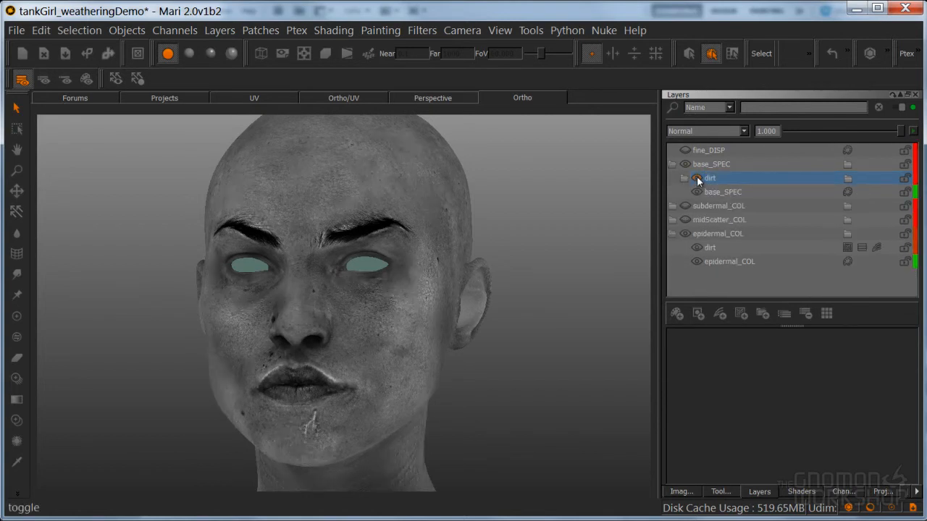
left_click(695, 178)
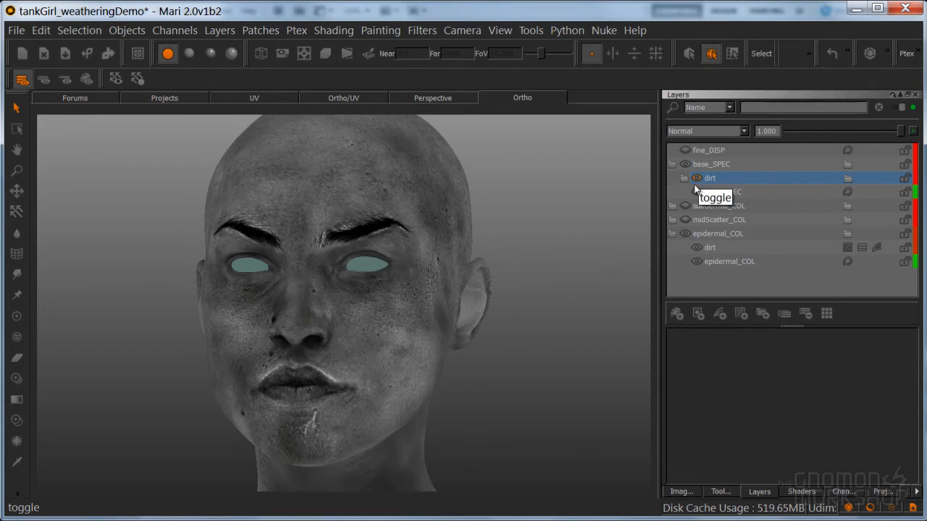
left_click(671, 164)
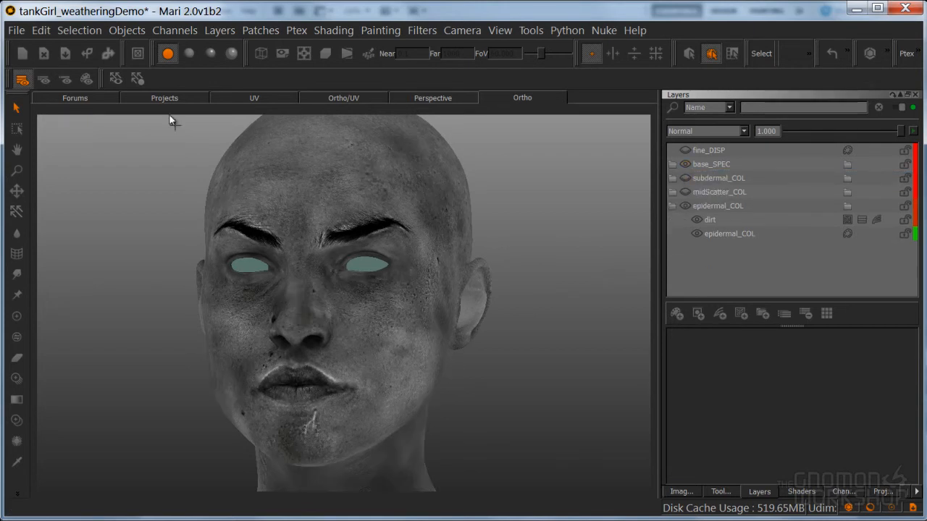
left_click(671, 164)
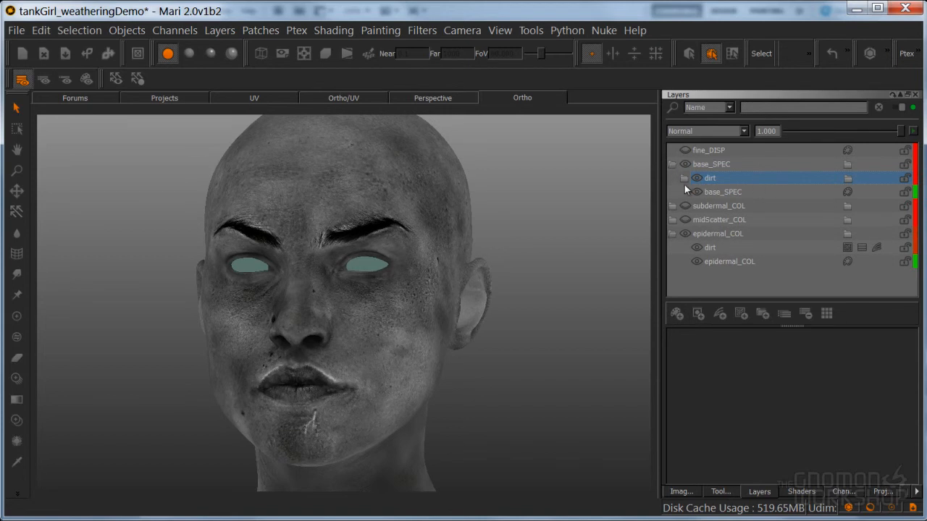
key("ctrl+s")
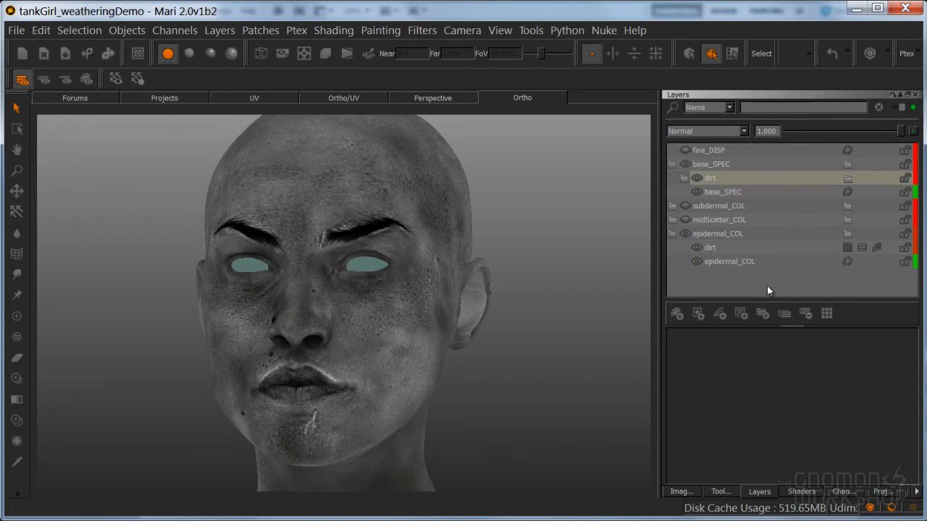
- Switch the viewport from flat to basic lighting, and collapse and hide the base_SPEC group
middle_click_drag(455, 316, 577, 262)
left_click(189, 53)
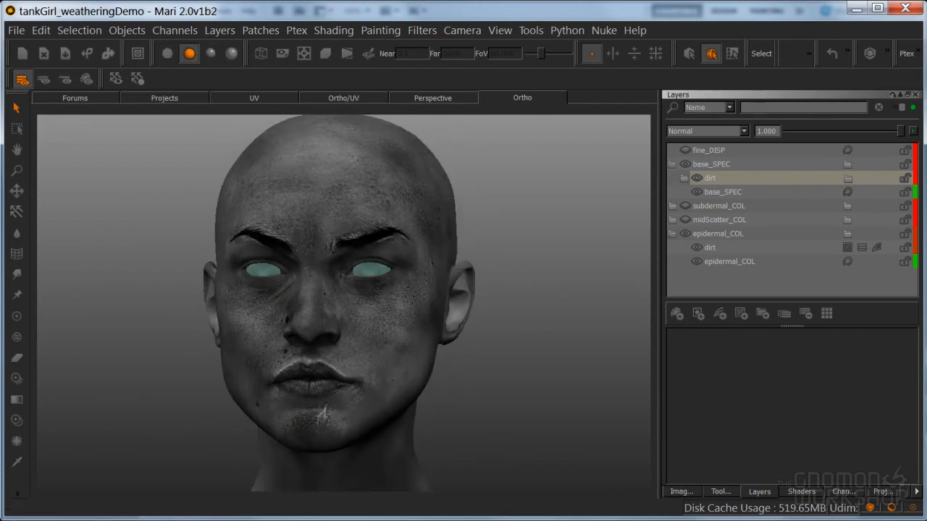
middle_click_drag(447, 275, 459, 272)
mouse_move(467, 283)
right_mouse_down("alt")
mouse_move(444, 314)
mouse_move(458, 286)
right_mouse_up("alt")
left_click_drag(457, 285, 468, 281, "alt")
left_click(670, 164)
left_click(684, 164)
- Examine the epidermal colour and its dirt on the face from several angles and distances
left_click_drag(532, 323, 502, 321, "alt")
right_click_drag(503, 321, 513, 311, "alt")
middle_click_drag(512, 311, 498, 311, "alt")
left_click_drag(498, 340, 467, 351, "alt")
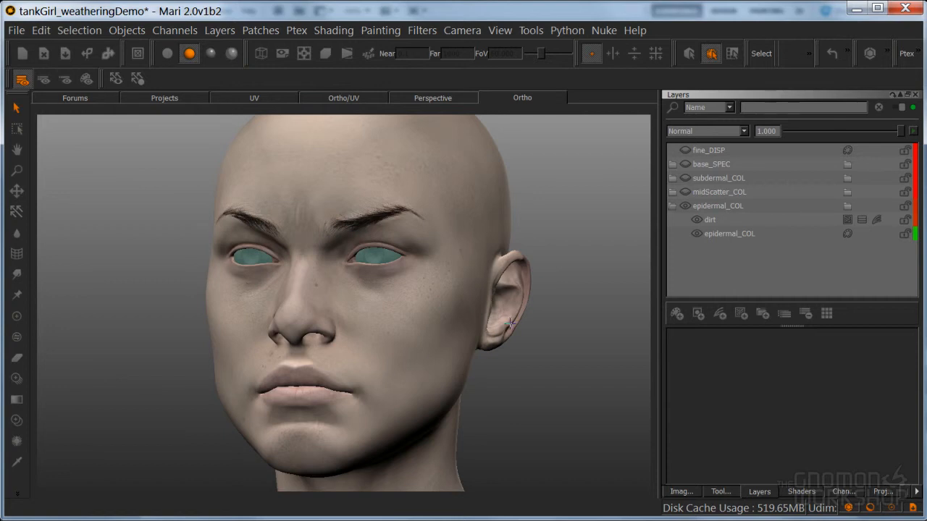
left_click_drag(519, 363, 531, 393, "alt")
right_click_drag(498, 395, 523, 378, "alt")
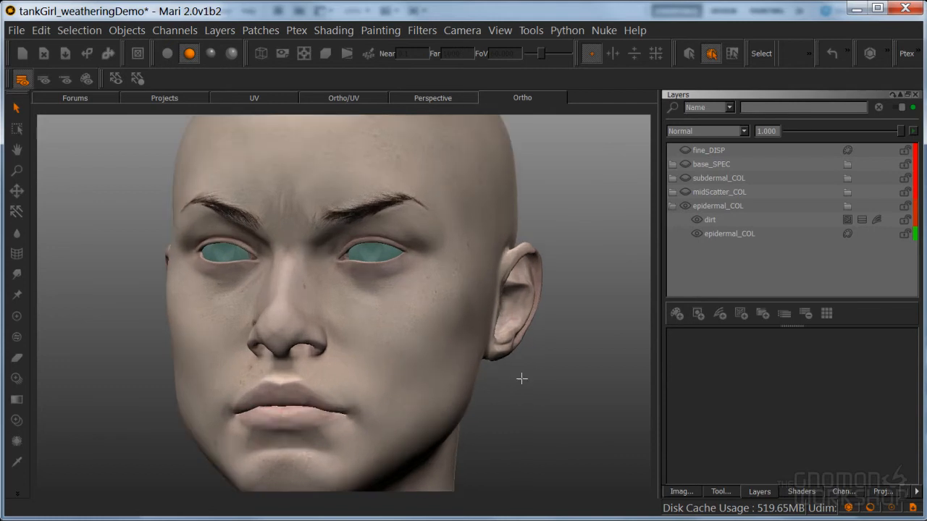
middle_click_drag(523, 378, 412, 339, "alt")
left_click_drag(567, 401, 635, 321, "alt")
- Add a Tiled procedural layer above the dirt layer in the epidermal_COL group
left_click(673, 205)
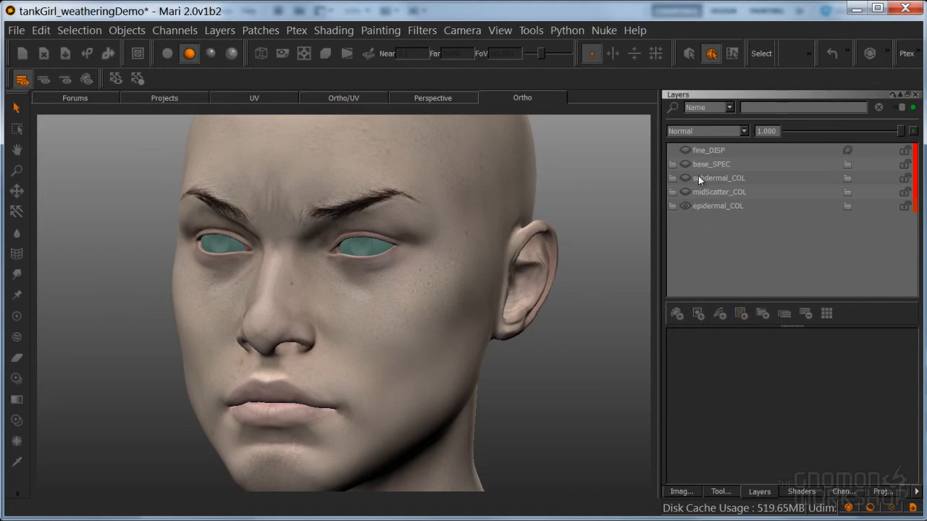
left_click(685, 208)
left_click(712, 219)
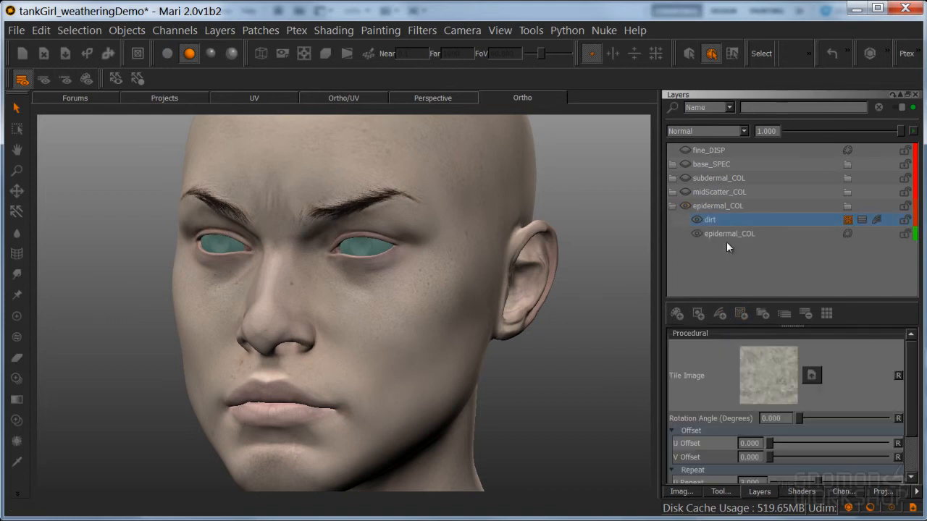
left_click(740, 313)
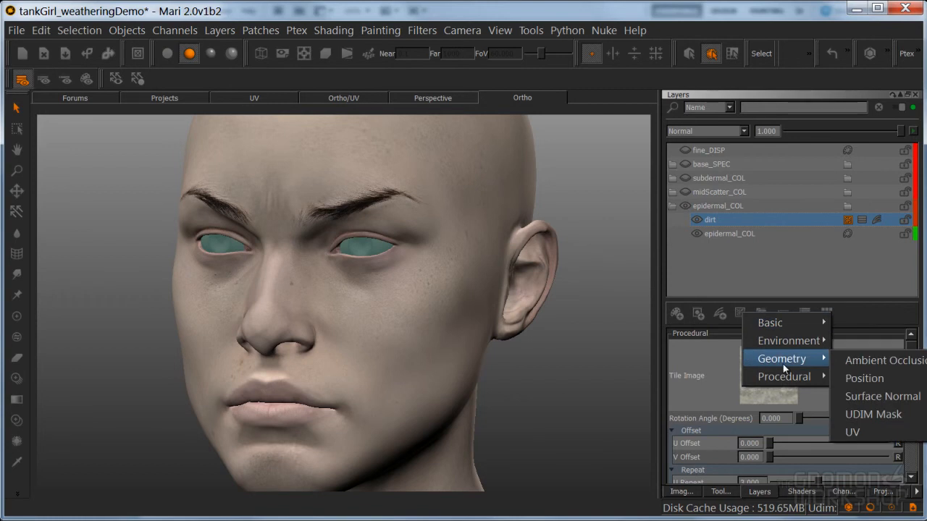
mouse_move(784, 376)
mouse_move(861, 432)
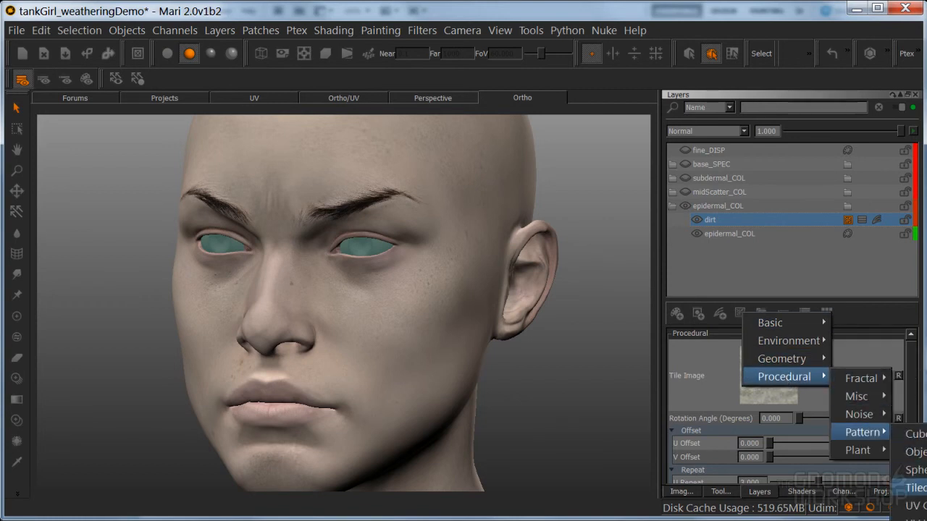
left_click(910, 487)
- Load ConcreteBare0145_2_L.jpg as the Tiled layer's tile image and set its U Repeat and V Repeat to 3
left_click(720, 220)
left_click(810, 376)
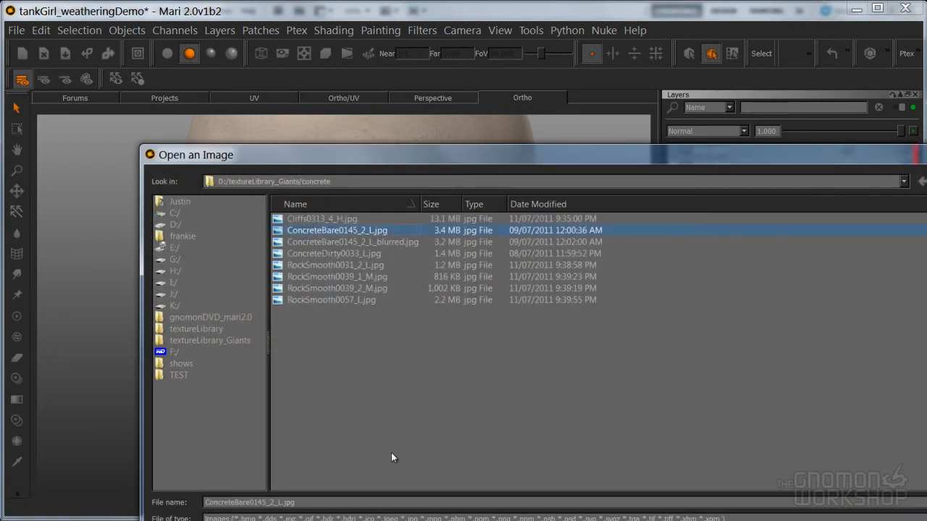
key("Return")
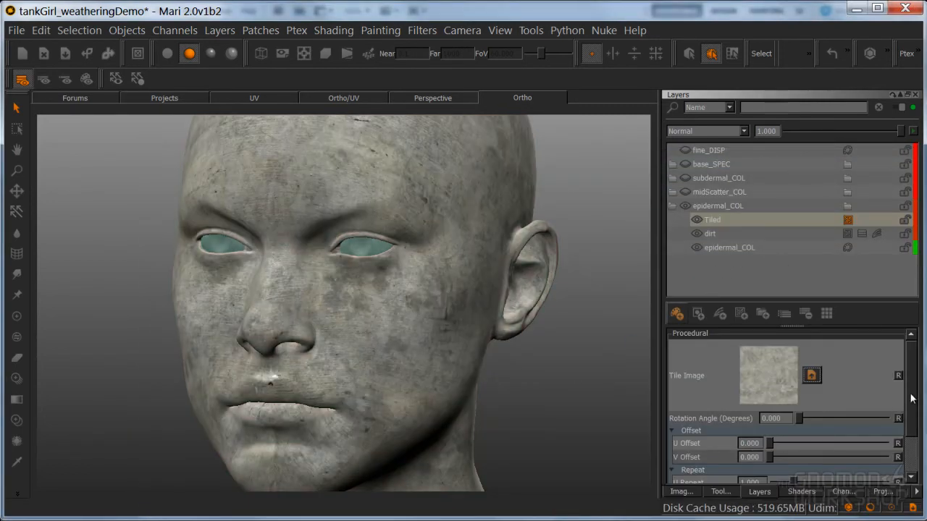
scroll(910, 401, "down", 2)
type("3")
key("Tab")
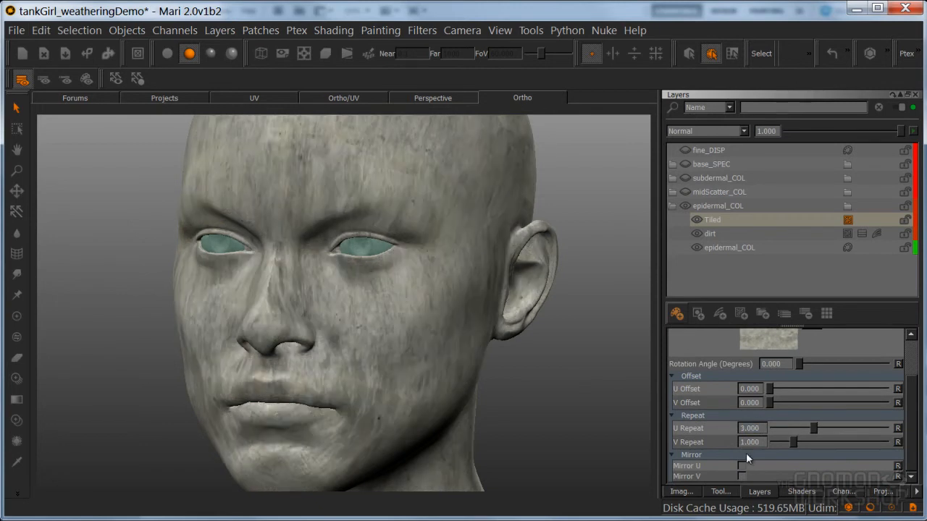
type("3")
key("Return")
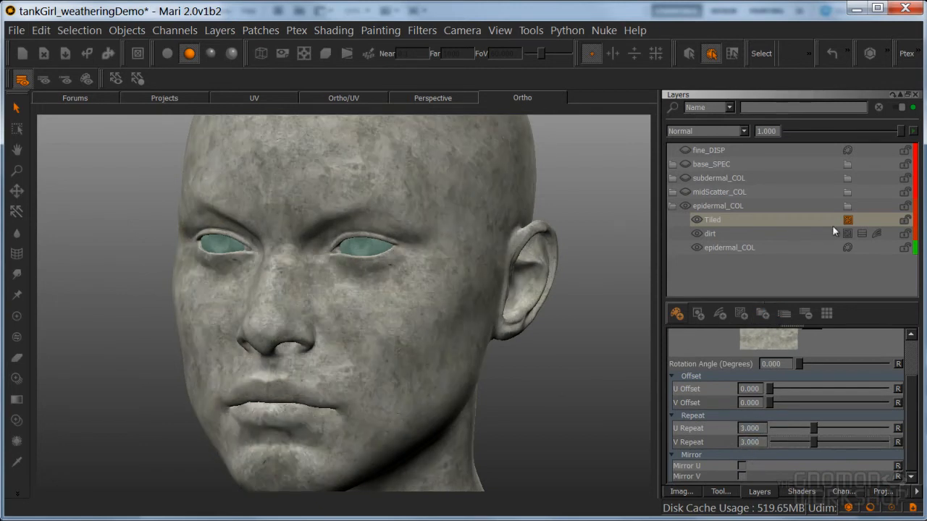
- Rename the Tiled layer as facePaint
double_click(714, 220)
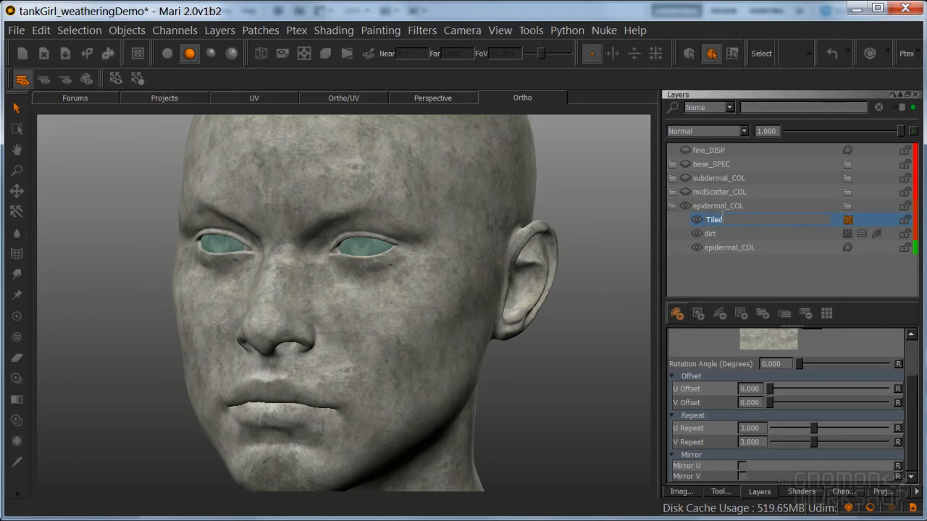
type("facePaint")
key("Return")
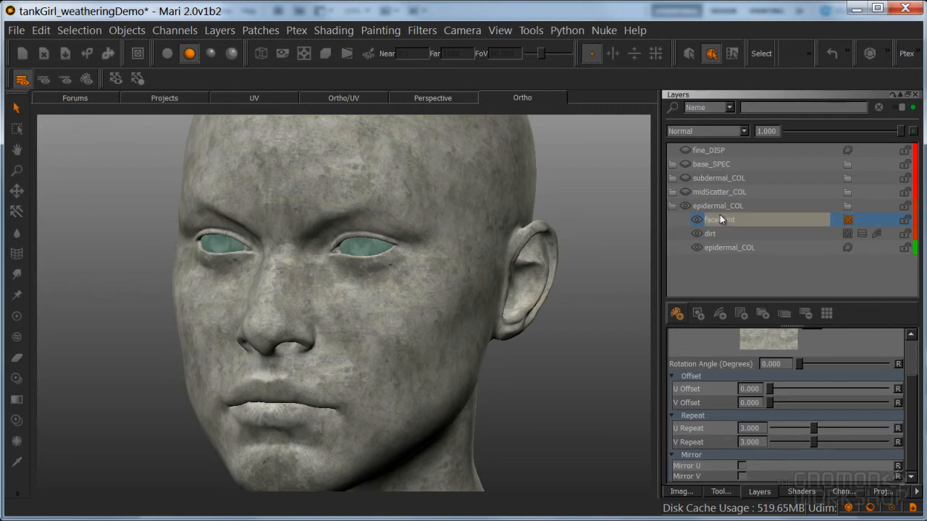
- Create an adjustment stack on the facePaint layer containing only an HSV adjustment
right_click(864, 216)
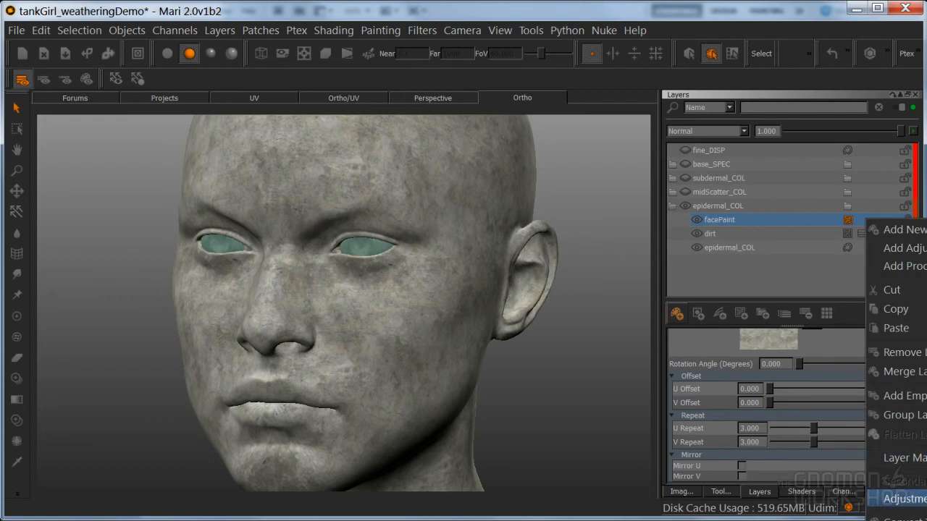
left_click(923, 499)
double_click(876, 220)
left_click_drag(885, 228, 712, 161)
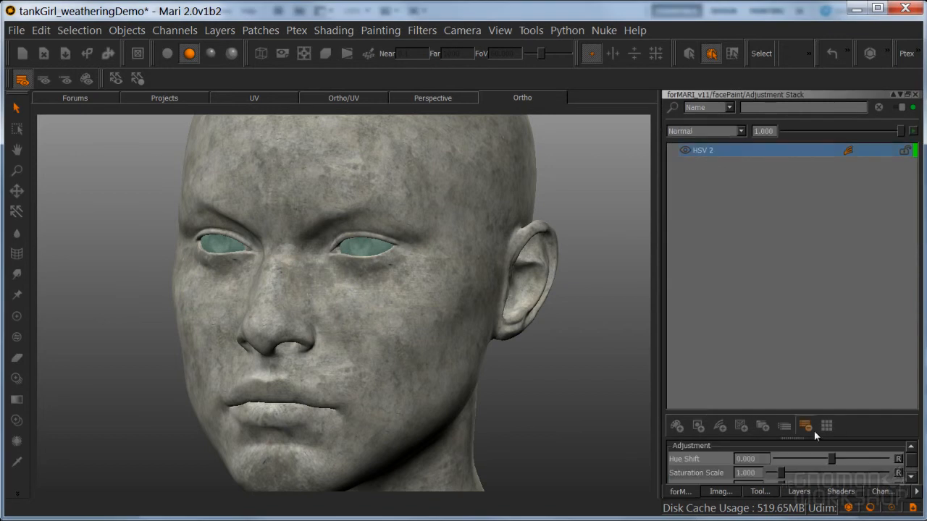
- Darken facePaint with an HSV Value Scale of 0.224 and Saturation Scale of 0.404, and close its adjustment stack
left_click_drag(791, 438, 792, 278)
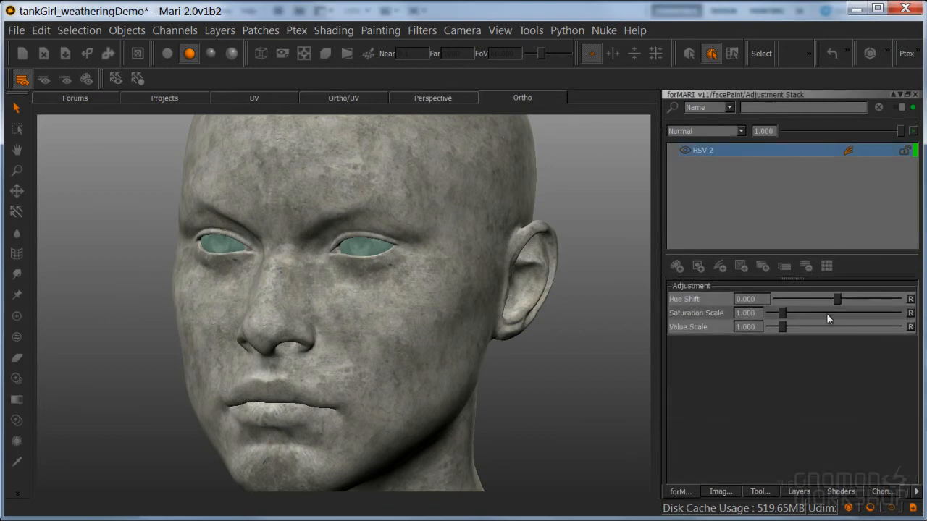
left_click_drag(781, 325, 772, 327)
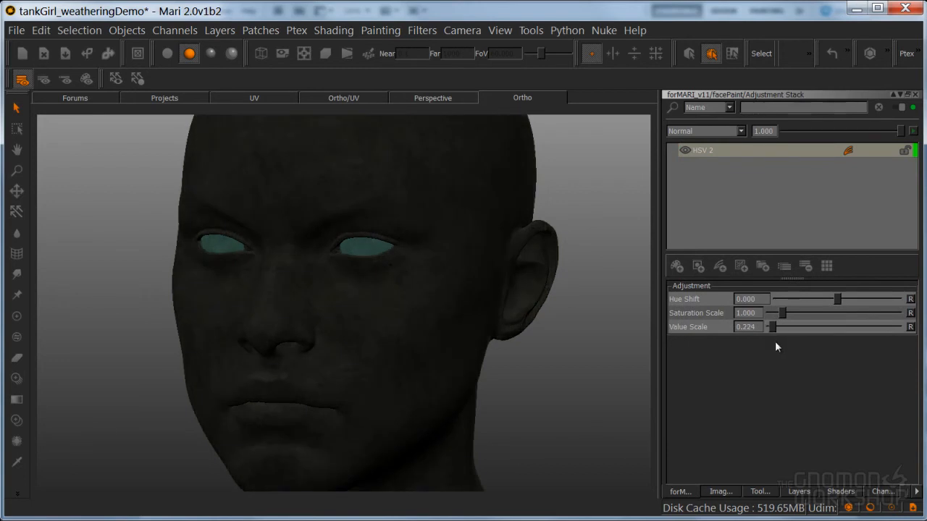
left_click_drag(781, 312, 775, 312)
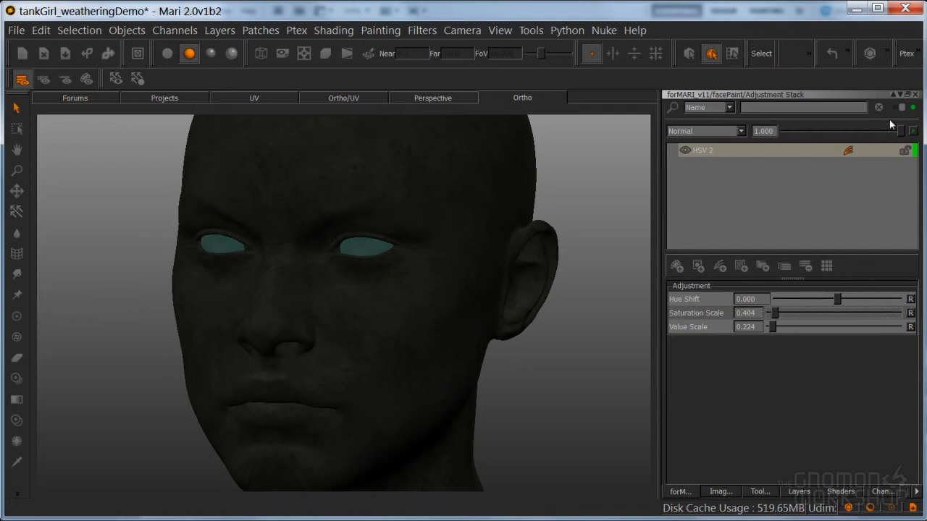
left_click(914, 95)
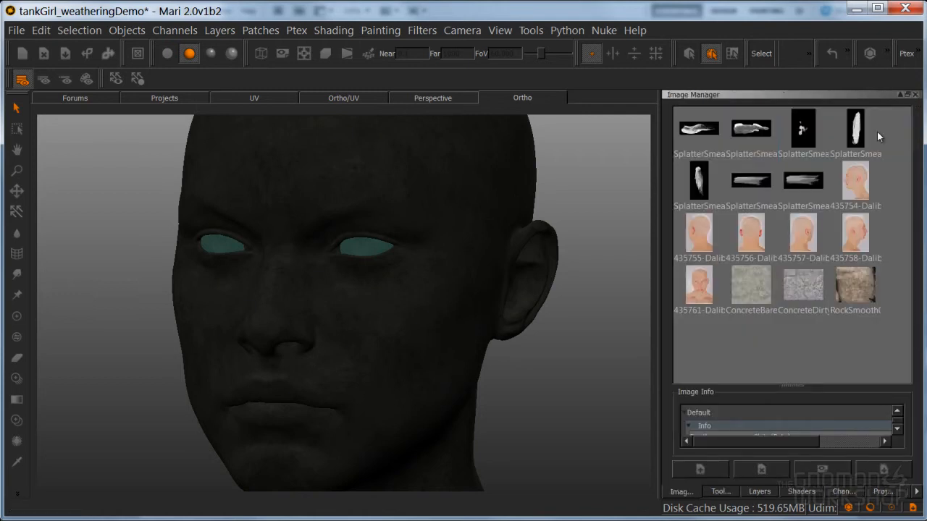
left_click(759, 492)
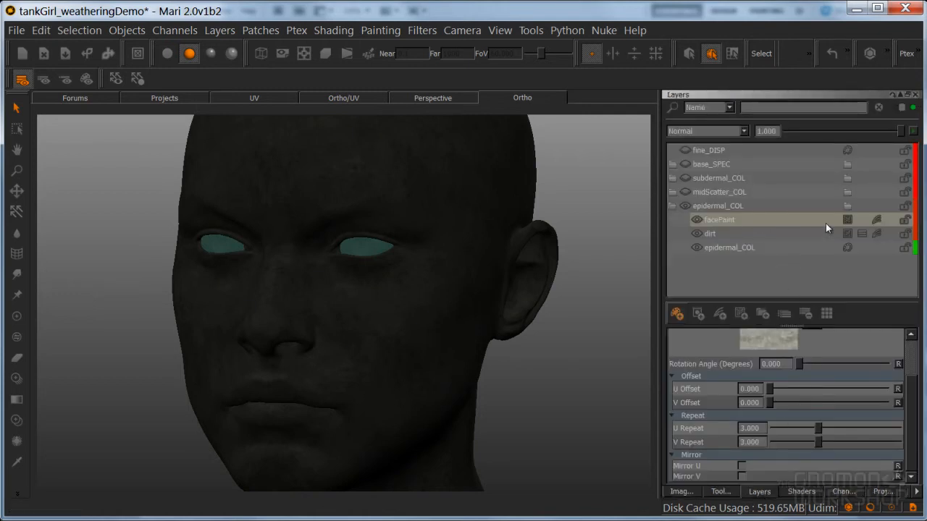
- Add a layer mask that hides all of the facePaint layer and enlarge the canvas by hiding the palettes
right_click(793, 219)
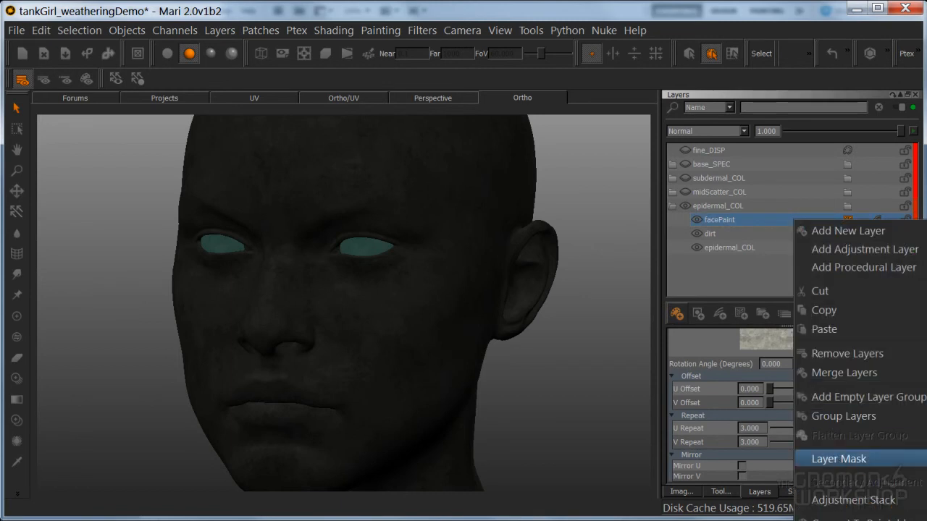
left_click(840, 459)
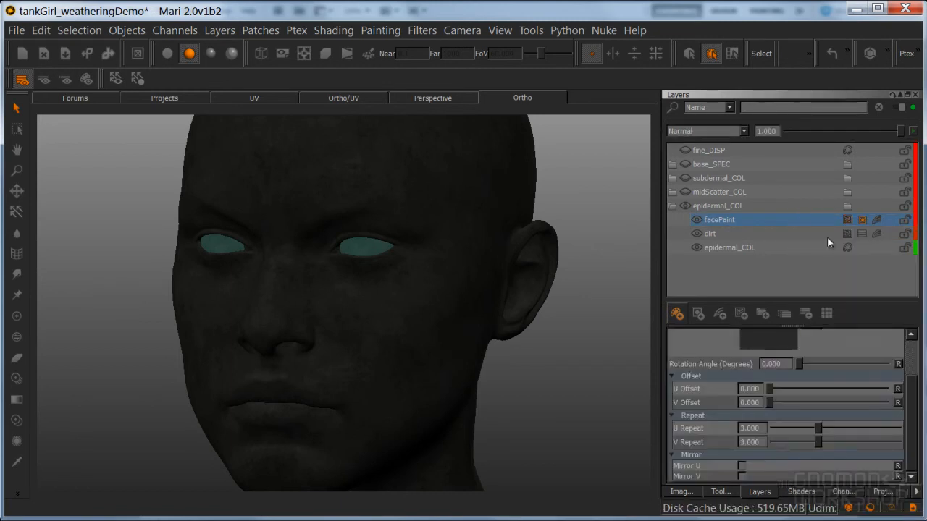
left_click_drag(474, 346, 512, 328, "alt")
key("Tab")
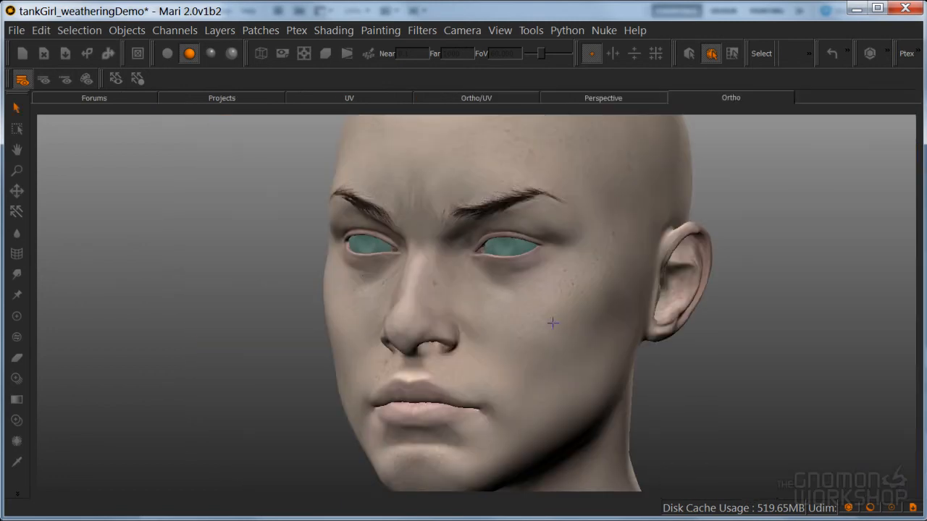
- Load a vertical SplatterSmear image into the Paint Through tool, then rotate and scale it to lie across the cheek below the eye
right_click_drag(524, 328, 603, 305, "alt")
mouse_move(602, 305)
left_mouse_down("alt")
mouse_move(534, 331)
mouse_move(579, 305)
left_mouse_up("alt")
key("p")
key("i")
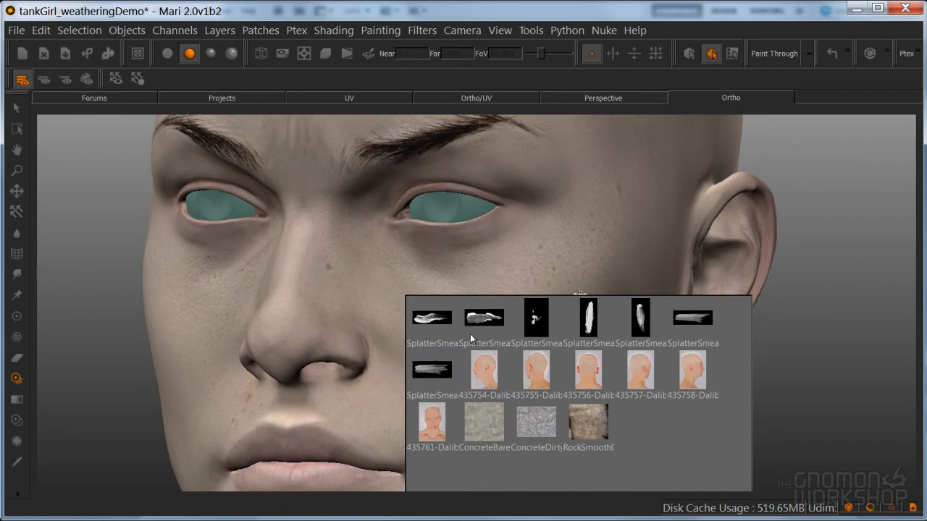
left_click(636, 325)
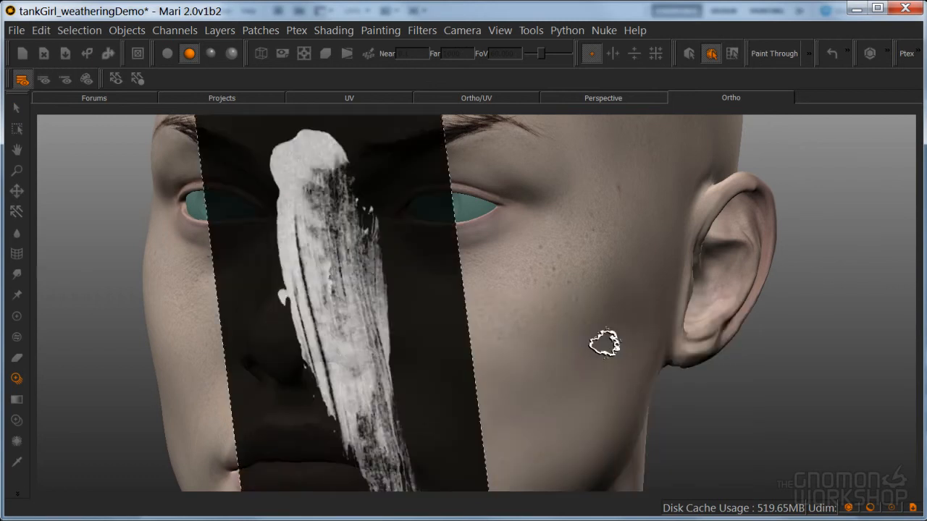
left_click_drag(402, 399, 530, 377, "shift")
mouse_move(476, 419)
left_mouse_down("ctrl")
mouse_move(555, 376)
mouse_move(635, 272)
mouse_move(628, 284)
left_mouse_up("ctrl")
mouse_move(608, 294)
left_mouse_down("ctrl+shift")
mouse_move(581, 304)
mouse_move(591, 315)
left_mouse_up("ctrl+shift")
left_click_drag(569, 345, 531, 347, "alt")
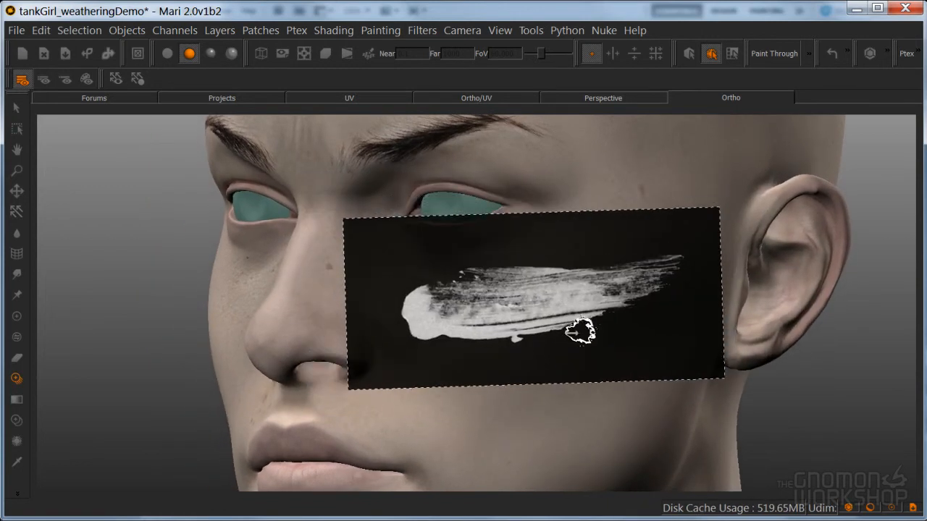
- Choose a round basic brush and paint the smear through onto the cheek in the facePaint mask
key("k")
left_click(536, 314)
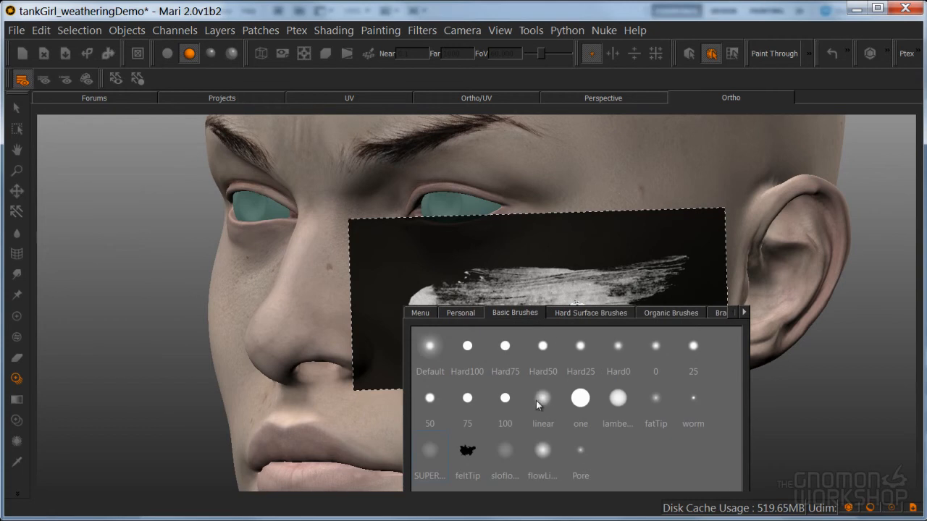
mouse_move(491, 310)
left_mouse_down()
mouse_move(496, 298)
mouse_move(447, 311)
mouse_move(630, 277)
left_mouse_up()
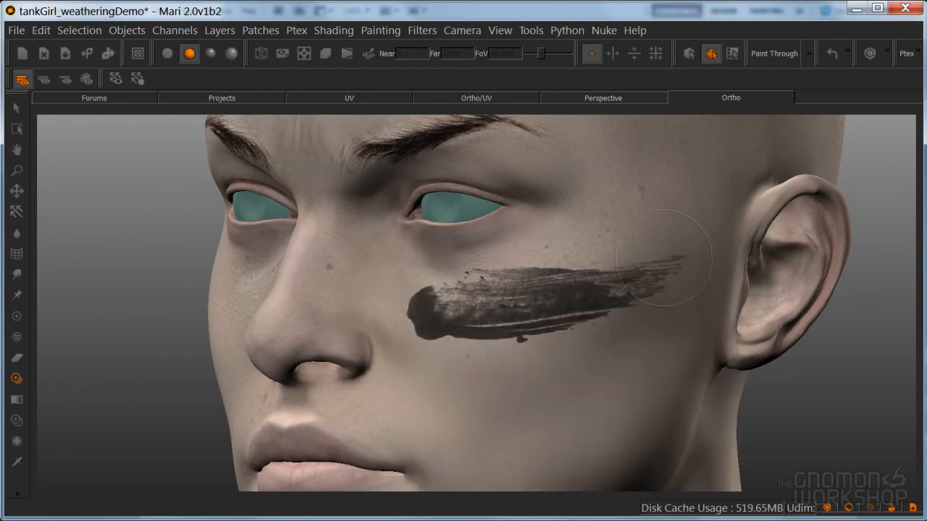
- Finish painting the smear through onto the cheek, and switch to the Paint tool
mouse_move(483, 315)
left_mouse_down()
mouse_move(538, 310)
mouse_move(524, 318)
left_mouse_up()
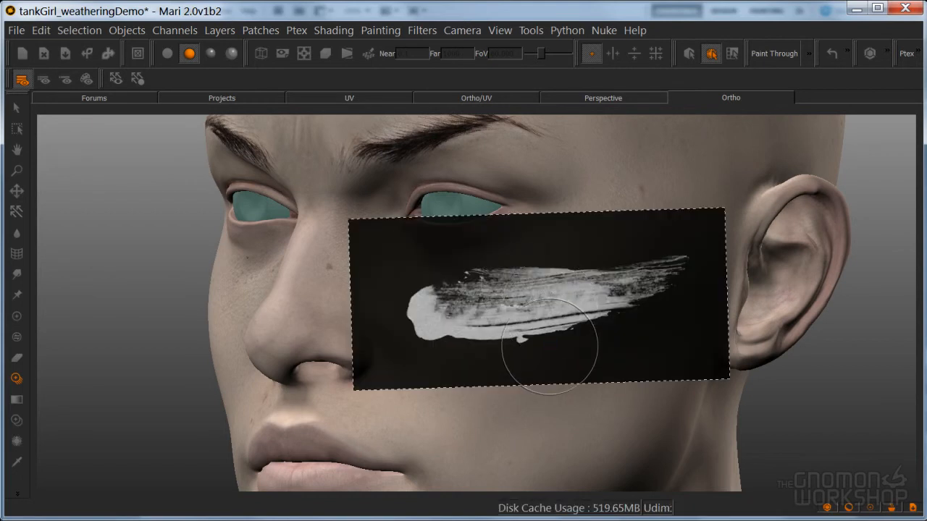
key("p")
right_click_drag(681, 265, 540, 304, "alt")
mouse_move(540, 304)
left_mouse_down("alt")
mouse_move(620, 301)
mouse_move(642, 333)
left_mouse_up("alt")
middle_click_drag(641, 333, 596, 304, "alt")
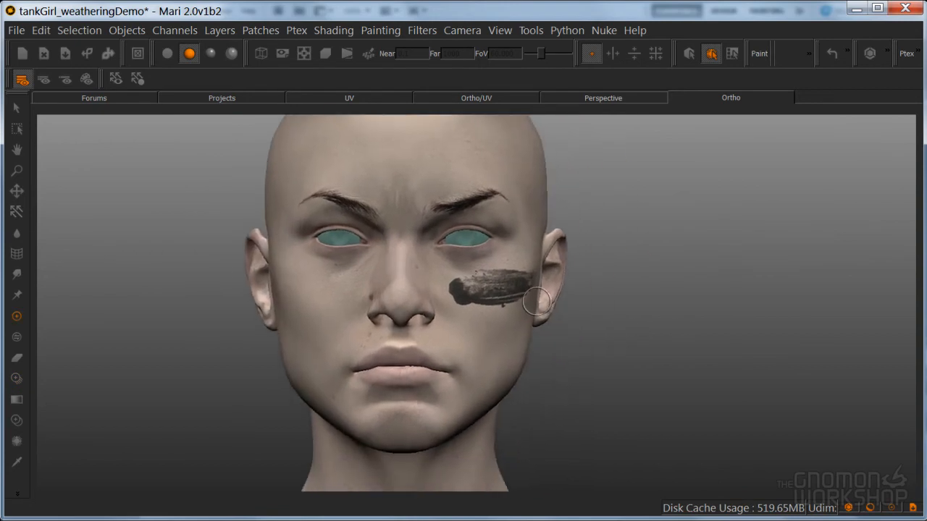
- Choose the basic brush named one and paint out the stray speck beneath the smear in the facePaint mask, undoing the last stroke
right_click_drag(597, 304, 665, 263, "alt")
mouse_move(665, 264)
left_mouse_down("alt")
mouse_move(586, 310)
mouse_move(558, 307)
mouse_move(623, 311)
left_mouse_up("alt")
mouse_move(525, 307)
left_mouse_down("alt")
mouse_move(542, 304)
mouse_move(512, 311)
left_mouse_up("alt")
middle_click_drag(512, 311, 469, 303, "alt")
right_click_drag(470, 302, 532, 310, "alt")
key("k")
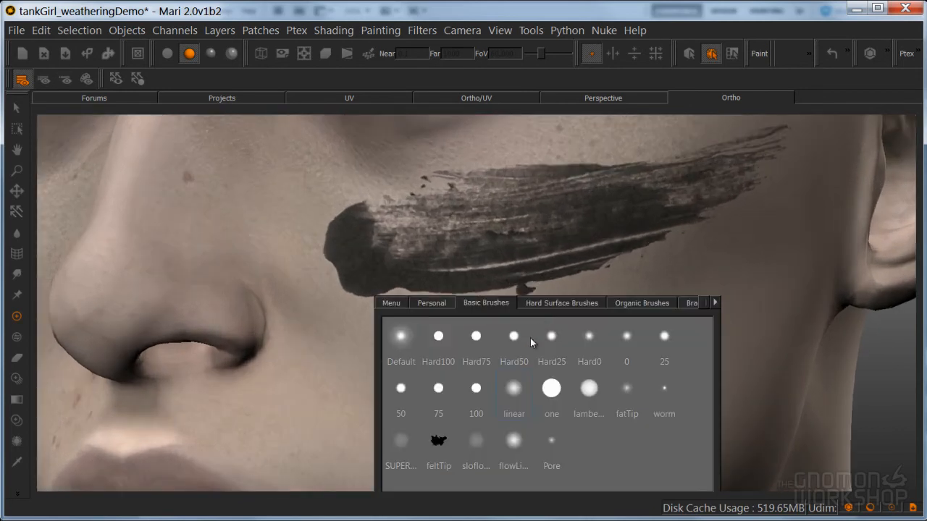
left_click(551, 383)
left_click_drag(551, 319, 505, 314)
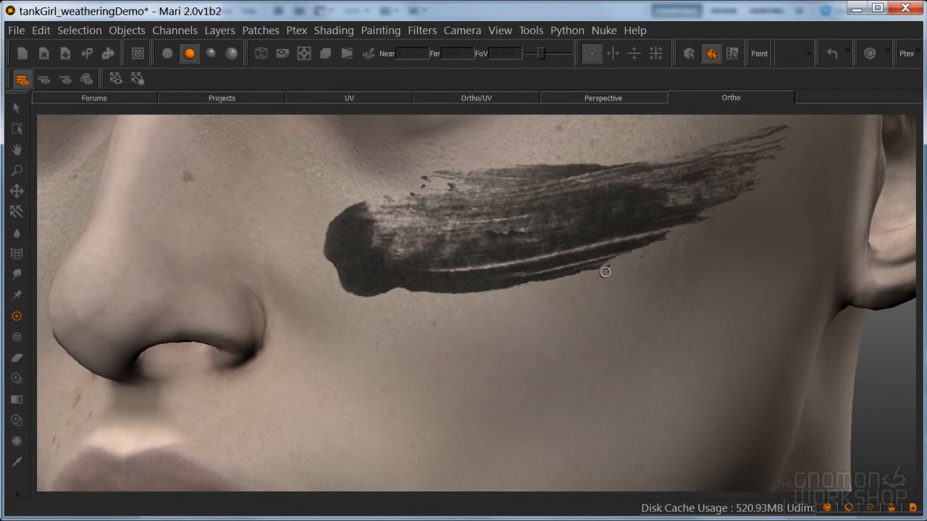
key("ctrl+z")
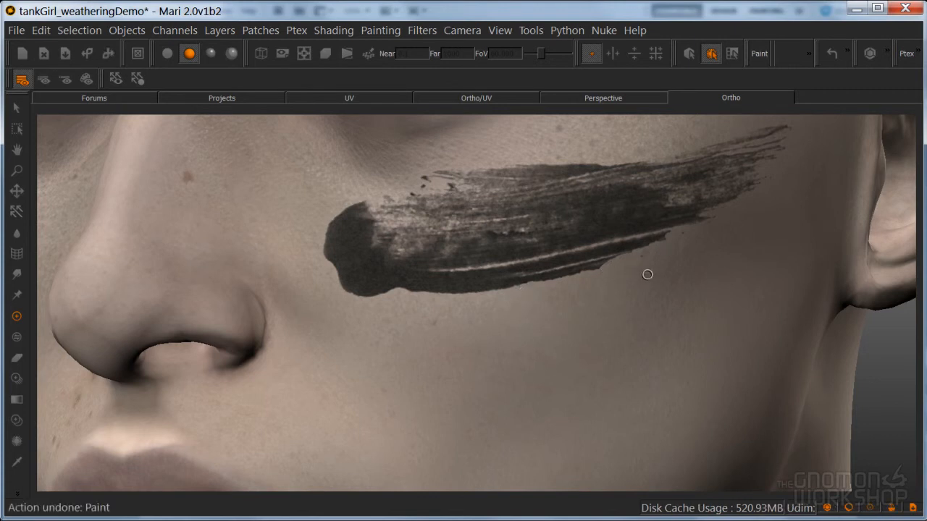
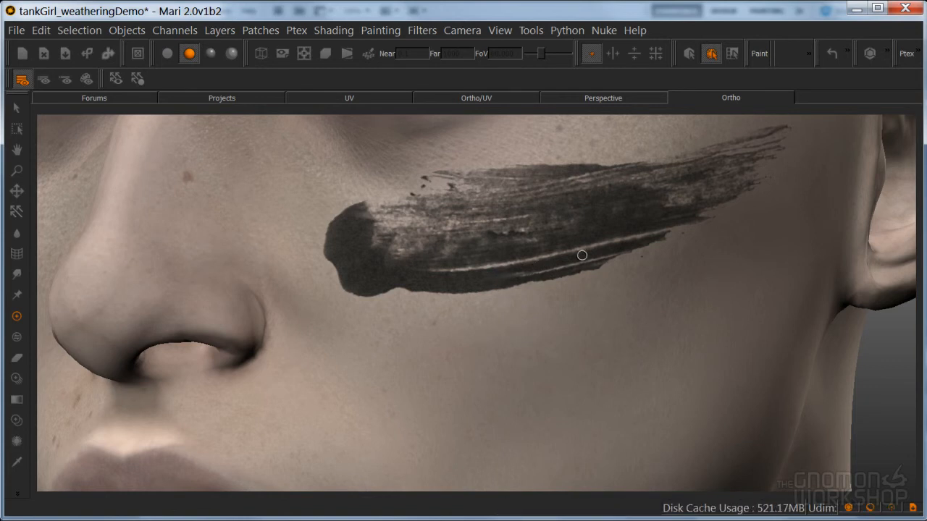
- Choose a softer brush for thinning the cheek smear
scroll(476, 269, "down", 5)
right_click_drag(537, 284, 489, 300, "alt")
left_click_drag(489, 301, 524, 308, "alt")
middle_click_drag(523, 308, 552, 318, "alt")
mouse_move(552, 318)
left_mouse_down("alt")
mouse_move(383, 379)
mouse_move(509, 352)
mouse_move(428, 325)
left_mouse_up("alt")
right_click_drag(428, 325, 507, 316, "alt")
left_click_drag(508, 316, 550, 280, "alt")
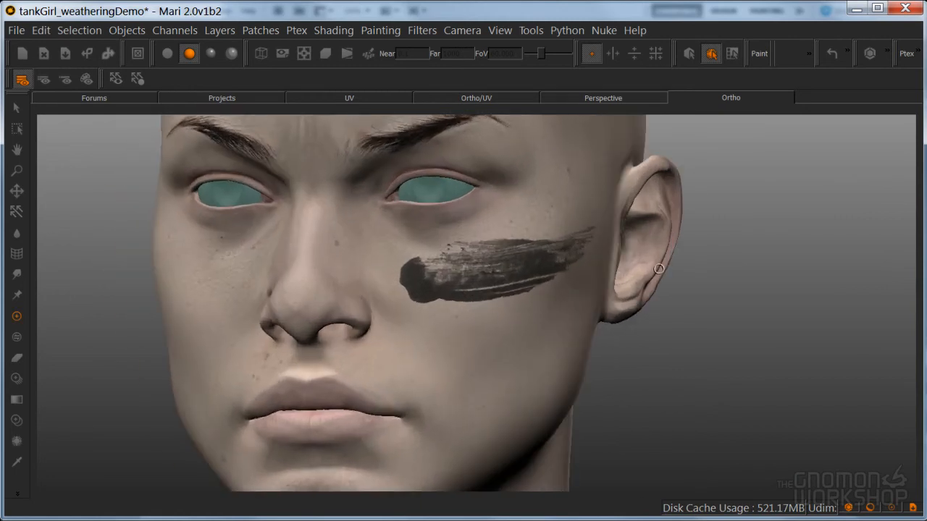
key("k")
left_click(472, 453)
- Undo the last broad stroke, shrink the brush, and fade the smear's middle, edges and tapered end in the mask
middle_click_drag(544, 294, 535, 317, "alt")
right_click_drag(466, 310, 539, 279, "alt")
left_click_drag(539, 278, 515, 268, "alt")
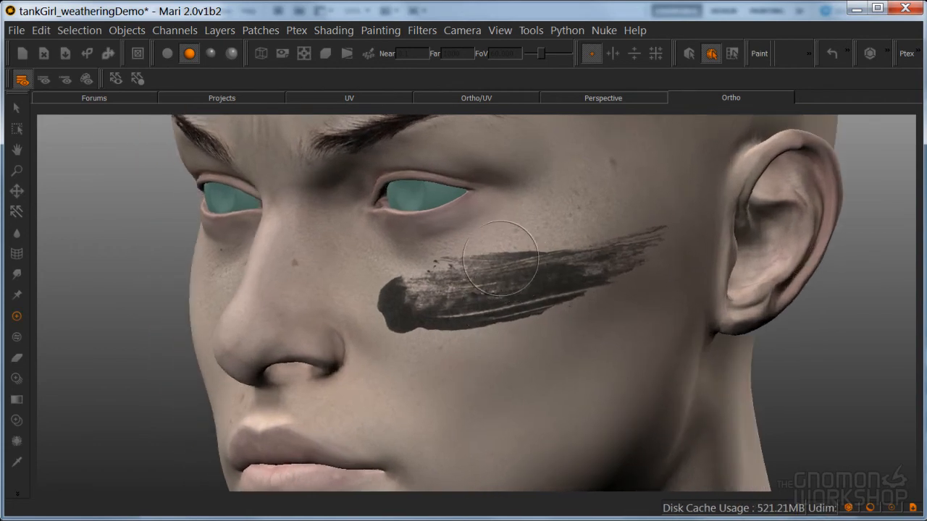
key("ctrl+z")
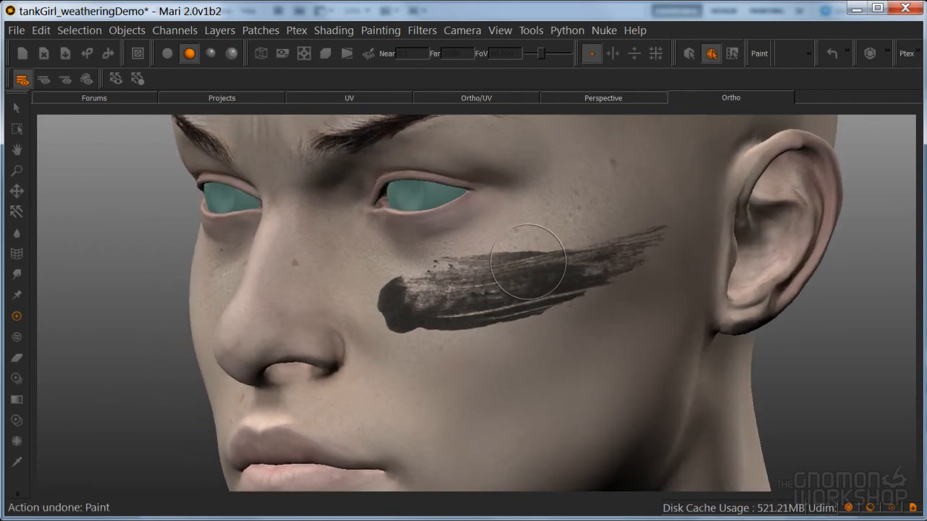
mouse_move(492, 266)
left_mouse_down("shift")
mouse_move(478, 266)
mouse_move(484, 287)
left_mouse_up("shift")
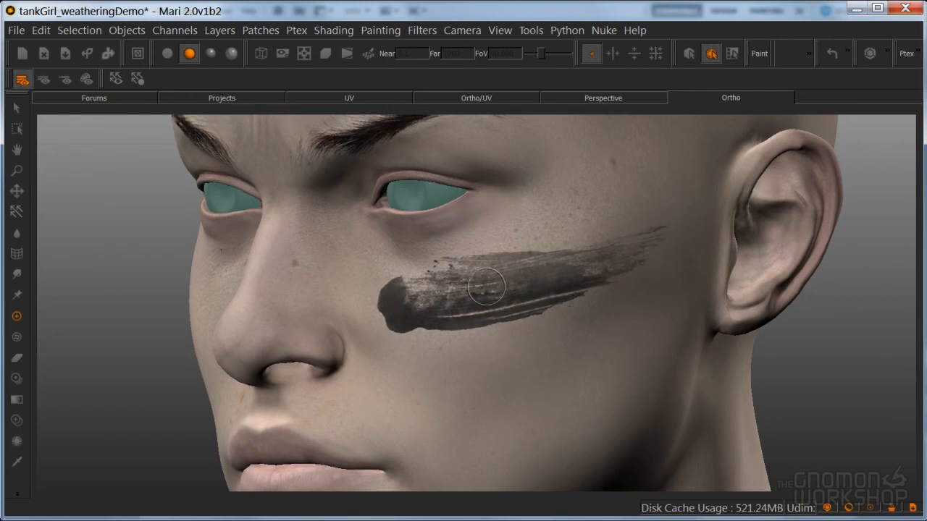
mouse_move(407, 272)
left_mouse_down()
mouse_move(395, 295)
mouse_move(393, 271)
mouse_move(400, 276)
left_mouse_up()
mouse_move(396, 338)
left_mouse_down()
mouse_move(431, 327)
mouse_move(458, 333)
left_mouse_up()
left_click_drag(579, 238, 604, 234)
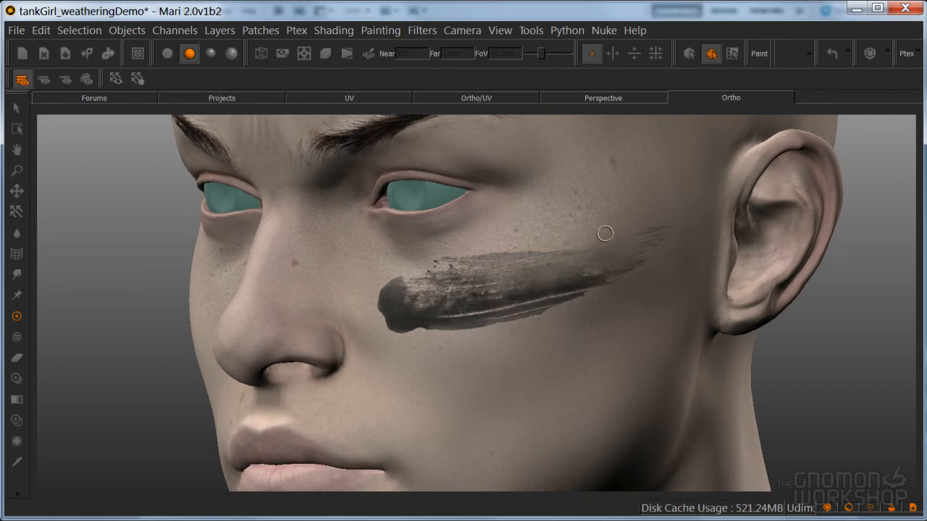
- Review the smear from the front and side of the face, and save the project
key("Home")
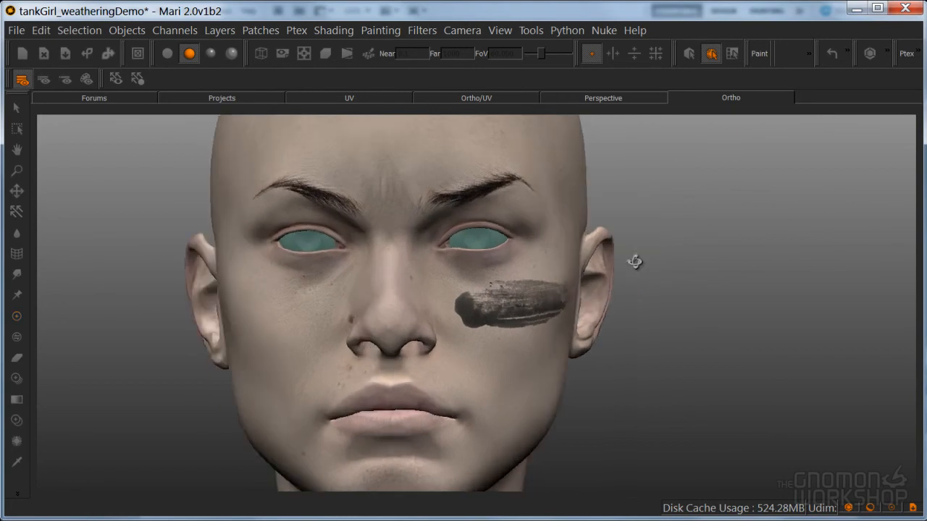
scroll(603, 259, "up", 5)
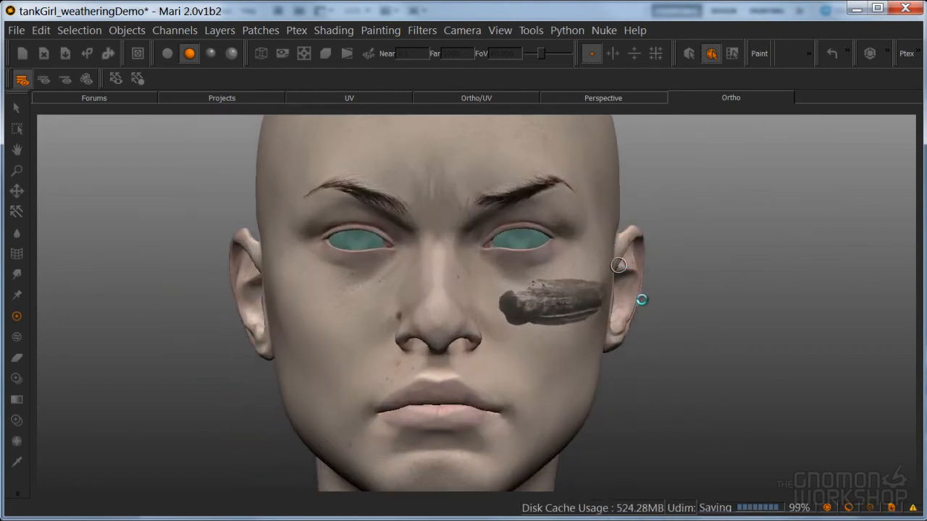
left_click_drag(652, 307, 572, 299, "alt")
middle_click_drag(572, 299, 481, 301, "alt")
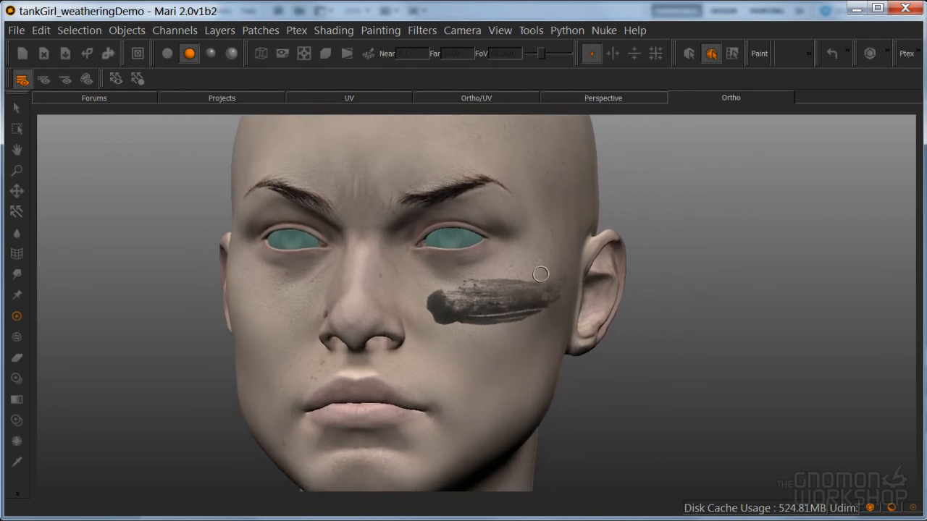
- Bring back the palettes, duplicate the facePaint layer, and place the copy at the top of the midScatter_COL group
key("space")
left_click(759, 493)
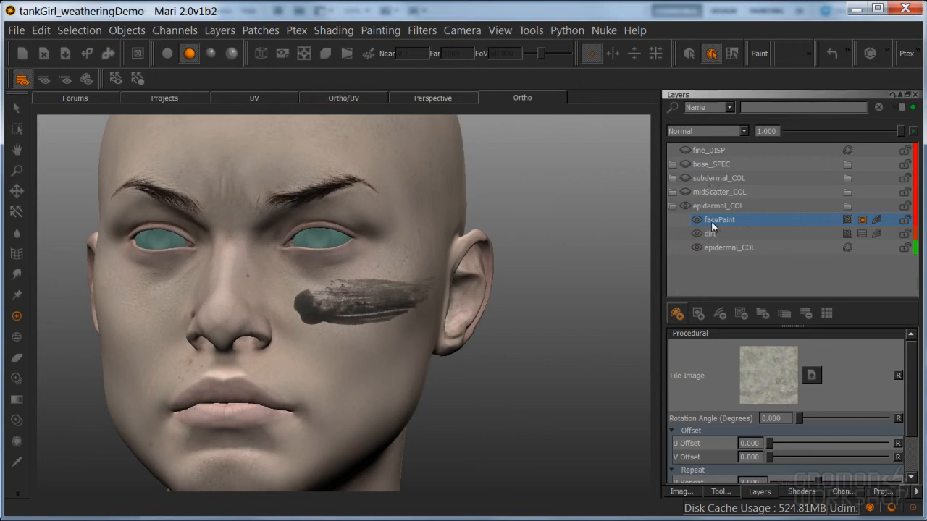
key("ctrl+d")
left_click(672, 192)
left_click_drag(713, 253, 712, 201)
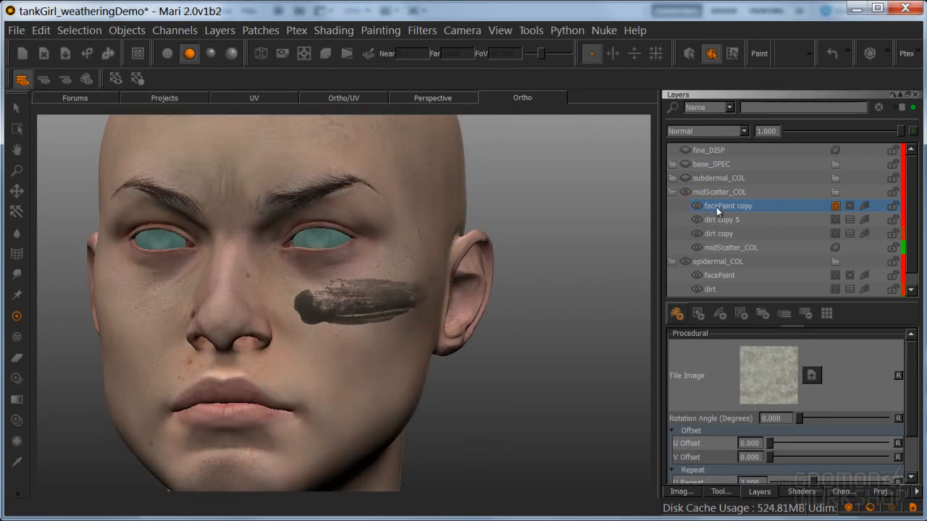
- Duplicate the midScatter_COL face paint copy and move the duplicate to the top of the subdermal_COL group
key("ctrl+d")
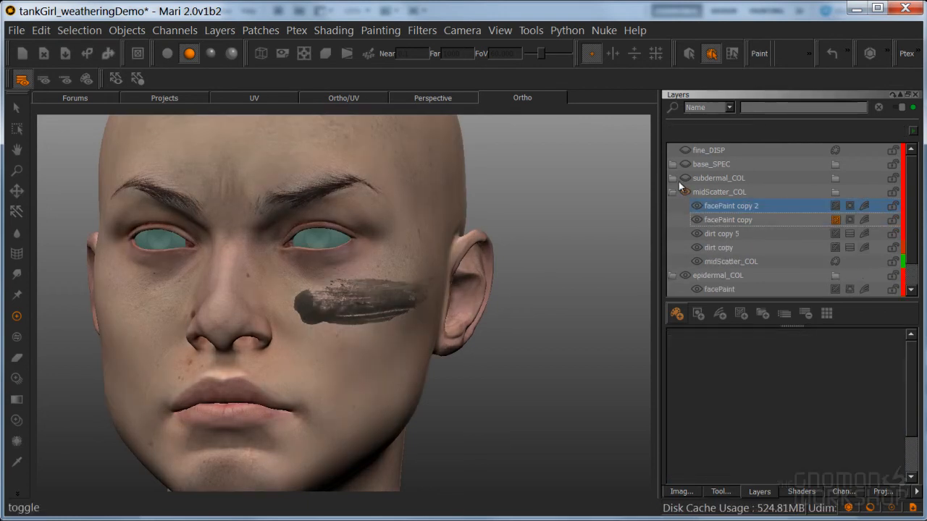
left_click(703, 207)
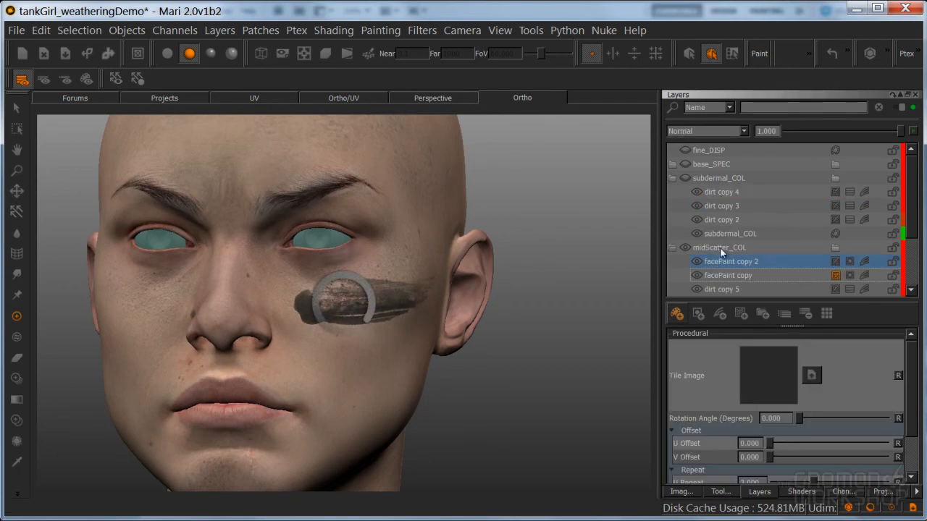
mouse_move(721, 190)
left_mouse_down()
mouse_move(714, 246)
mouse_move(721, 185)
mouse_move(724, 198)
left_mouse_up()
- Group dirt copy 4, dirt copy 3 and dirt copy 2 in subdermal_COL as dirt, and collapse the groups
left_click(723, 206)
left_click(721, 230, "shift")
right_click(716, 221)
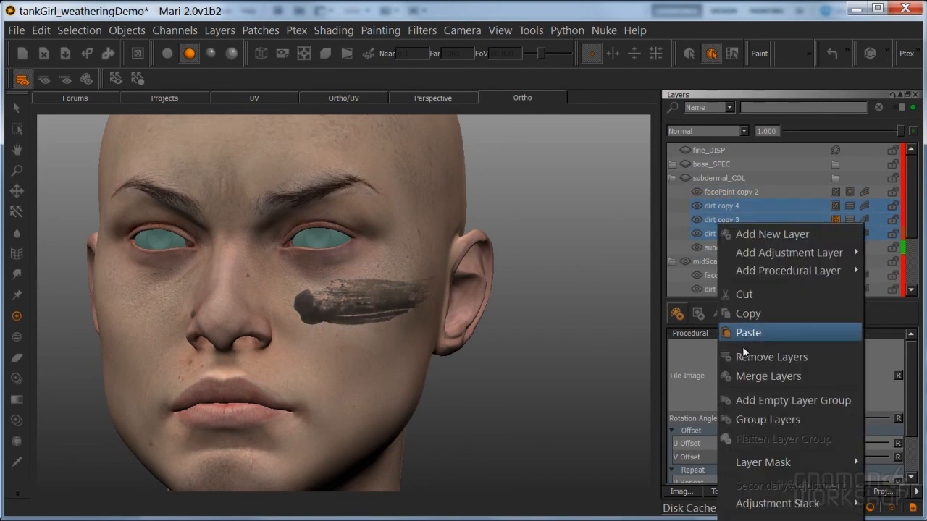
left_click(757, 418)
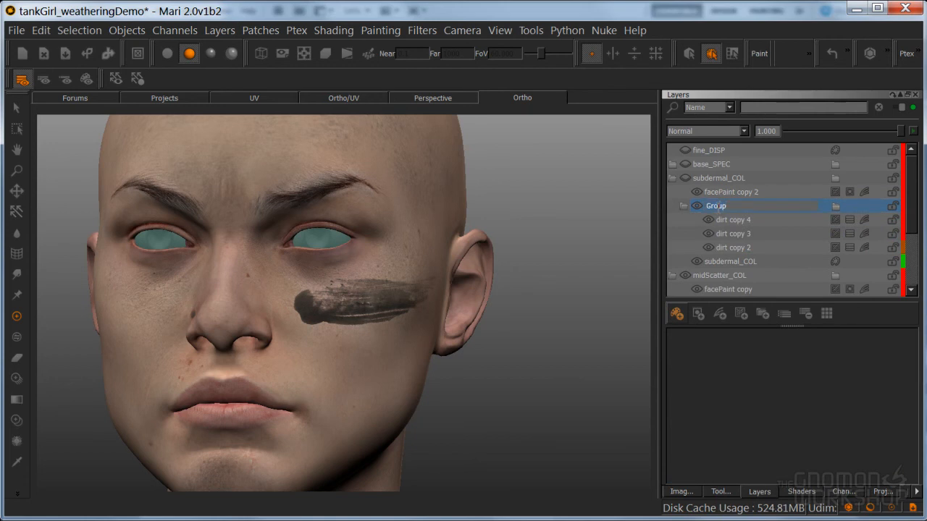
key("Return")
left_click(683, 206)
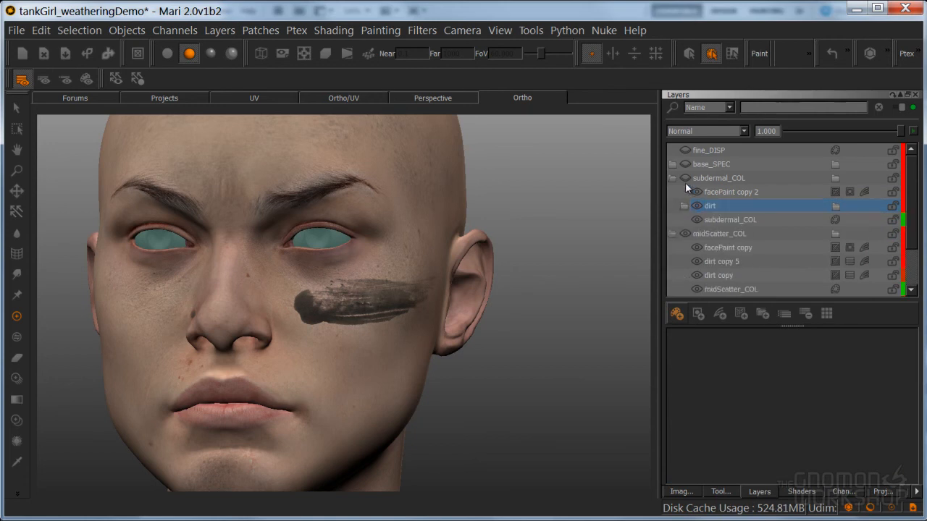
left_click(674, 178)
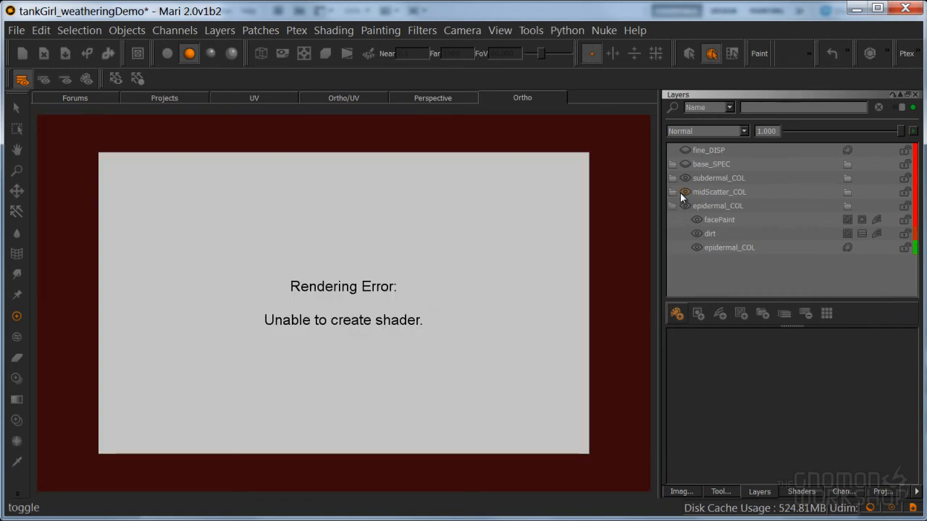
- Toggle the midScatter_COL and subdermal_COL groups' visibility to examine how the face paint looks in each skin layer
left_click(679, 191)
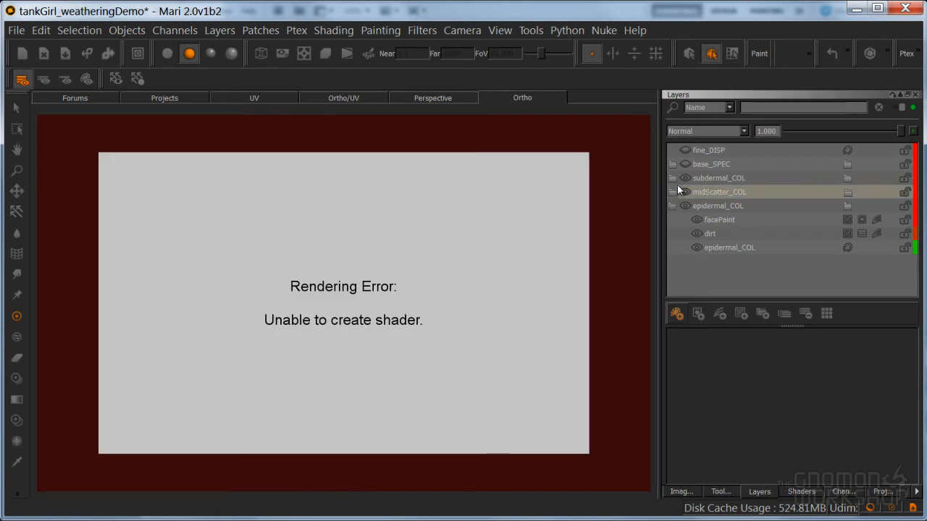
left_click(682, 191)
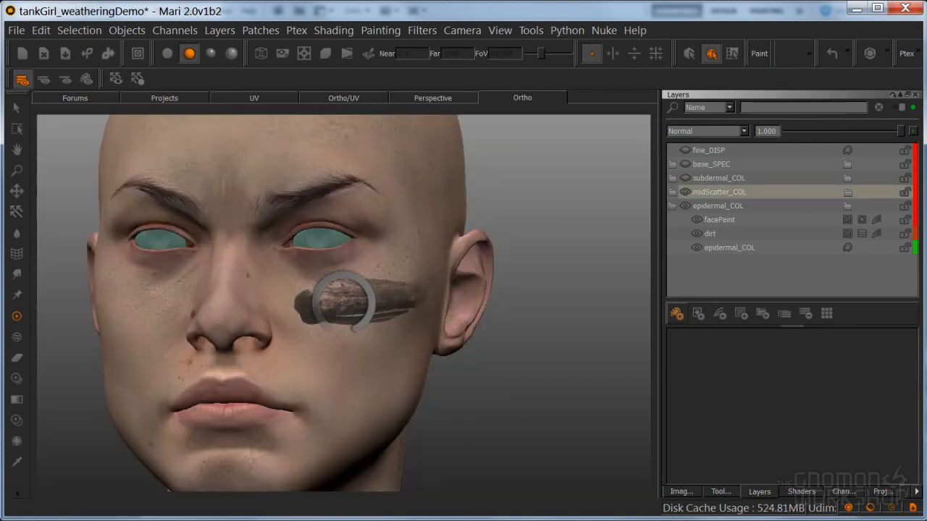
mouse_move(558, 254)
middle_mouse_down()
mouse_move(543, 289)
mouse_move(518, 293)
middle_mouse_up()
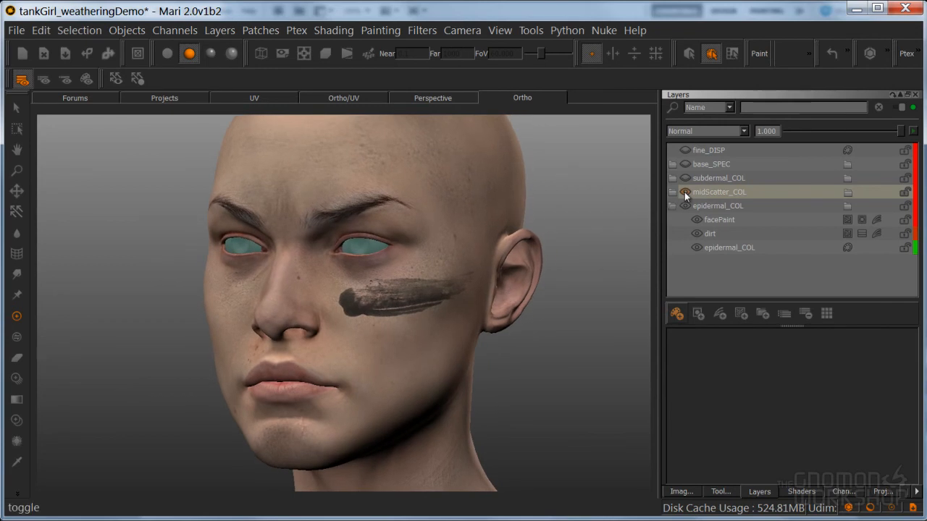
left_click(684, 192)
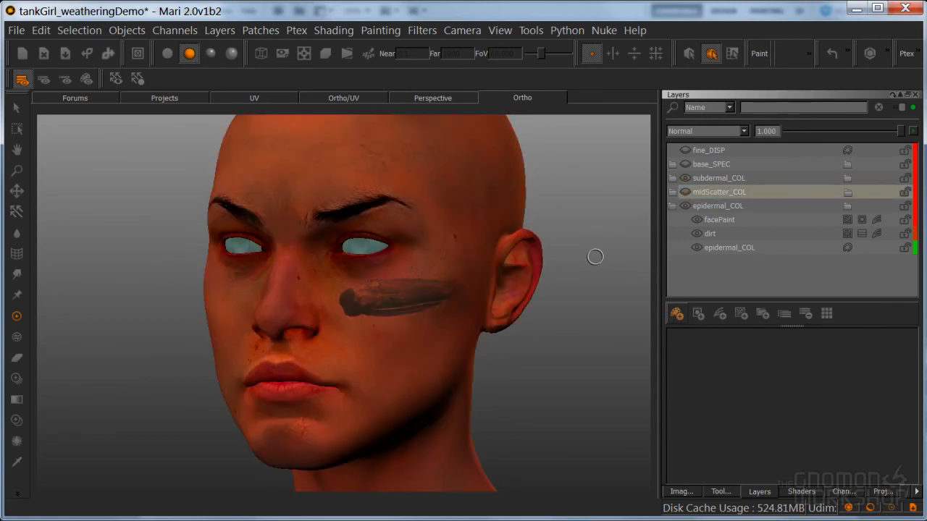
middle_click_drag(536, 271, 519, 268, "alt")
right_click_drag(519, 269, 544, 267, "alt")
left_click_drag(544, 268, 554, 278, "alt")
left_click(673, 178)
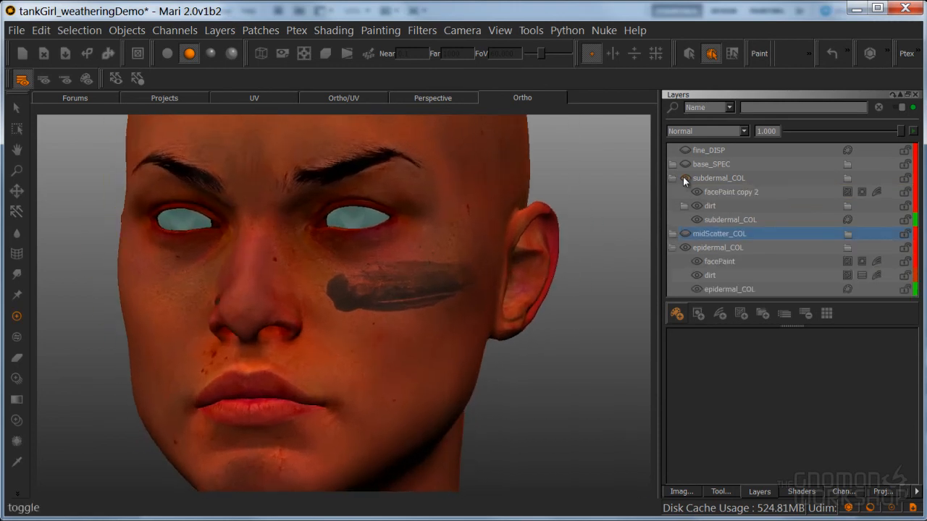
left_click(672, 179)
- Duplicate the facePaint layer in epidermal_COL and move the copy into the base_SPEC group's dirt subgroup
left_click(720, 224)
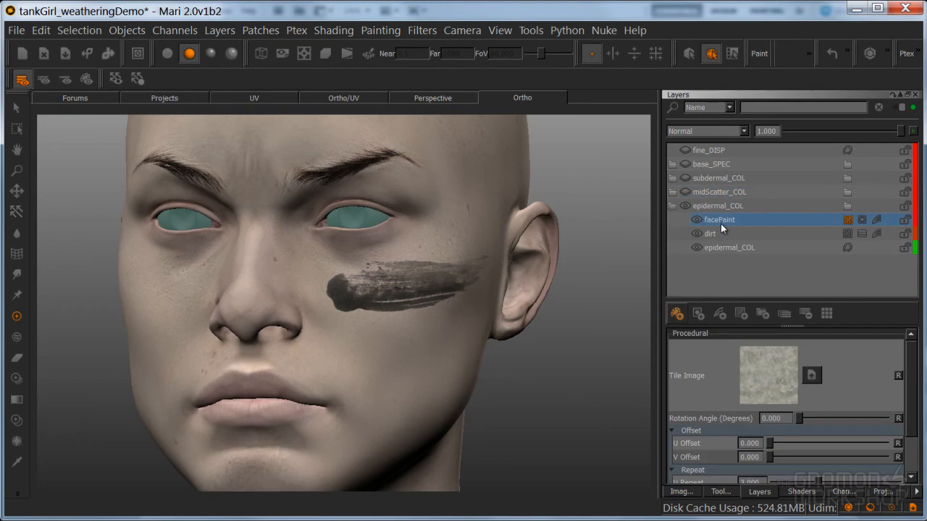
key("ctrl+d")
left_click(673, 164)
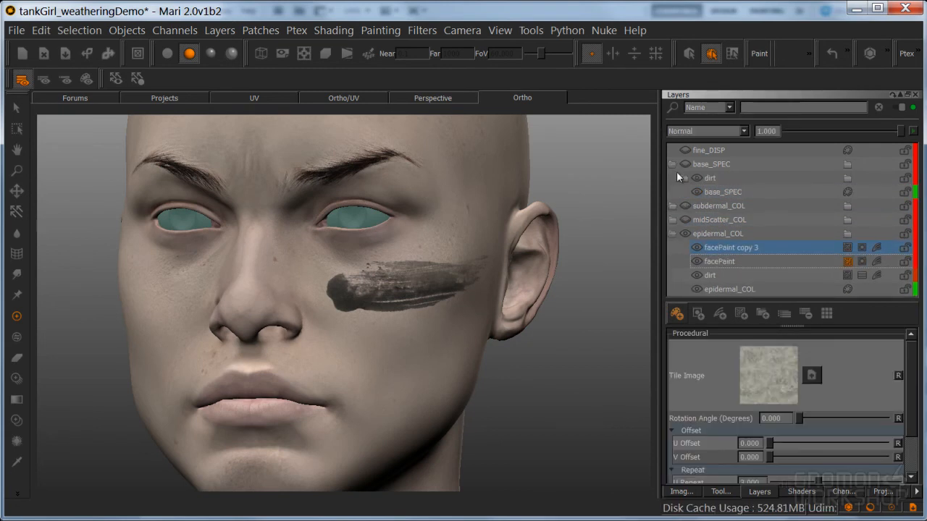
left_click_drag(724, 248, 727, 170)
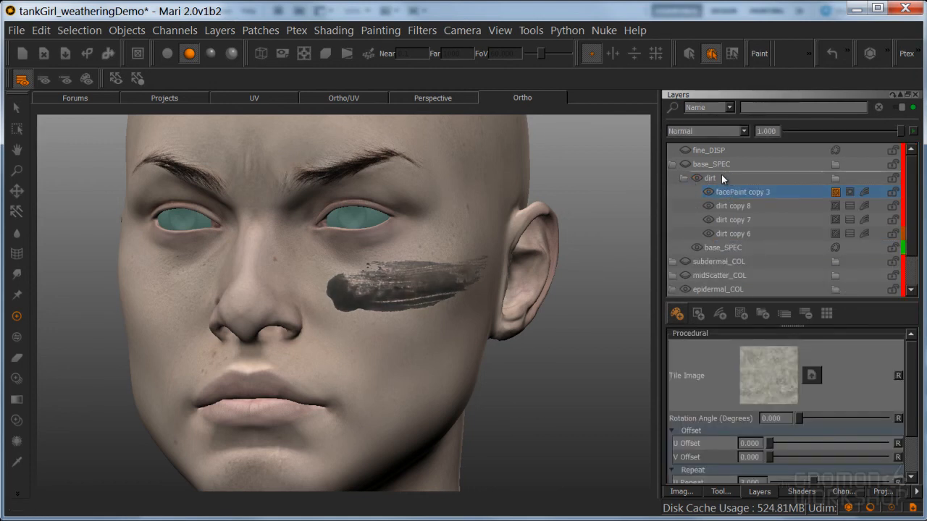
- Move the face paint copy out of the dirt subgroup into base_SPEC itself, and collapse the base_SPEC and midScatter_COL groups
left_click_drag(729, 194, 730, 173)
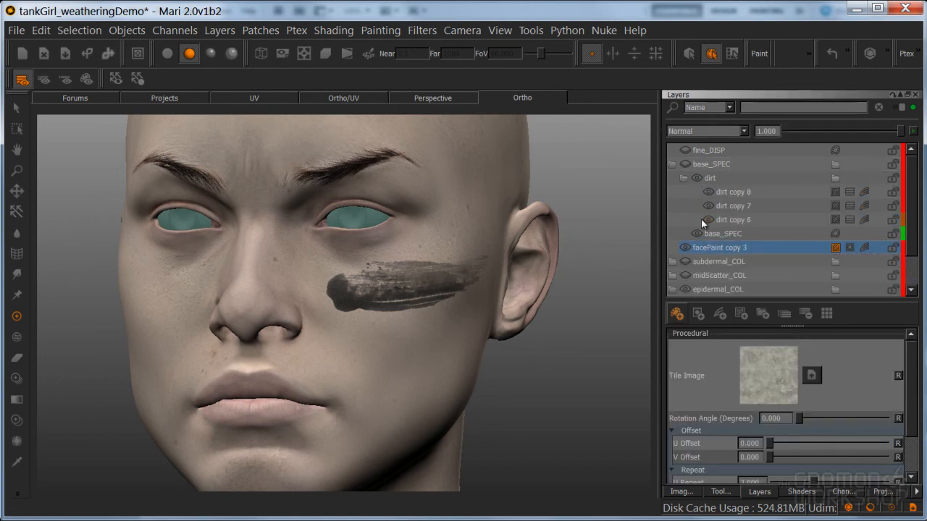
left_click(683, 178)
left_click_drag(712, 205, 715, 170)
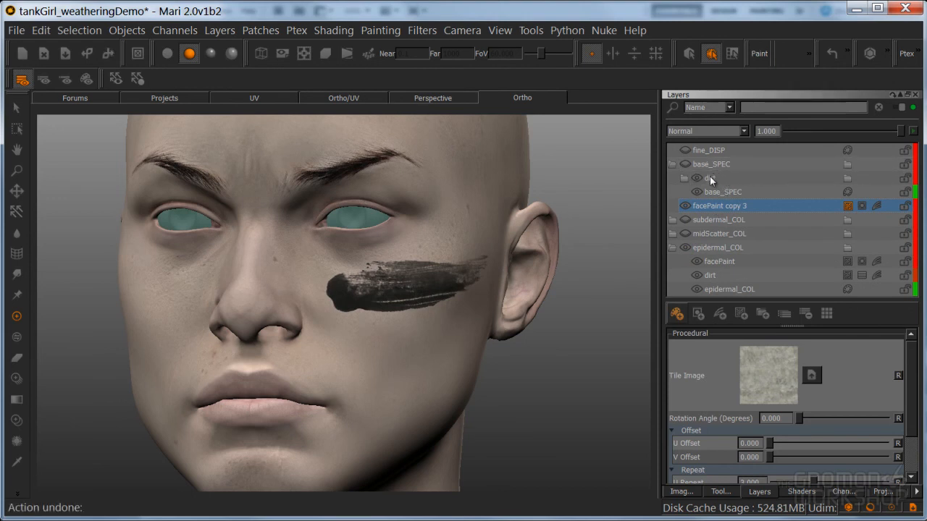
left_click_drag(696, 204, 695, 167)
left_click_drag(716, 207, 729, 167)
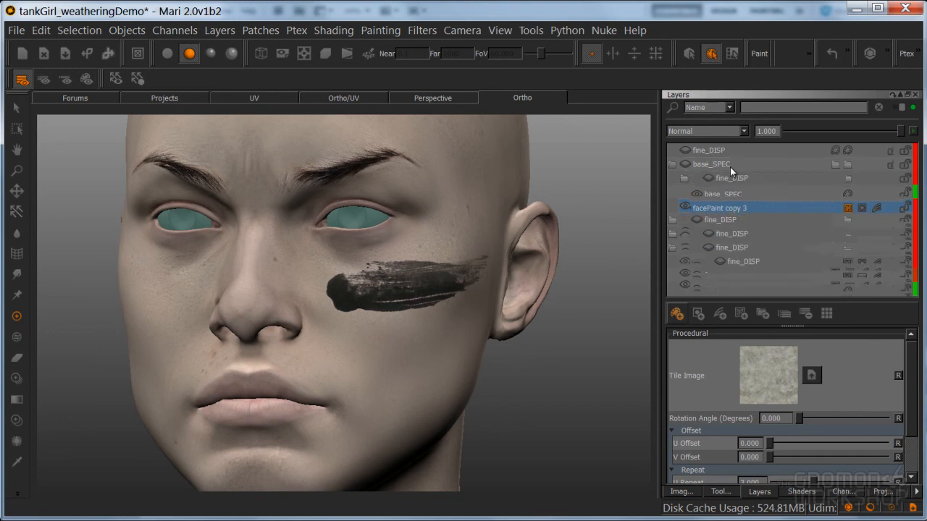
left_click(672, 165)
left_click(672, 178)
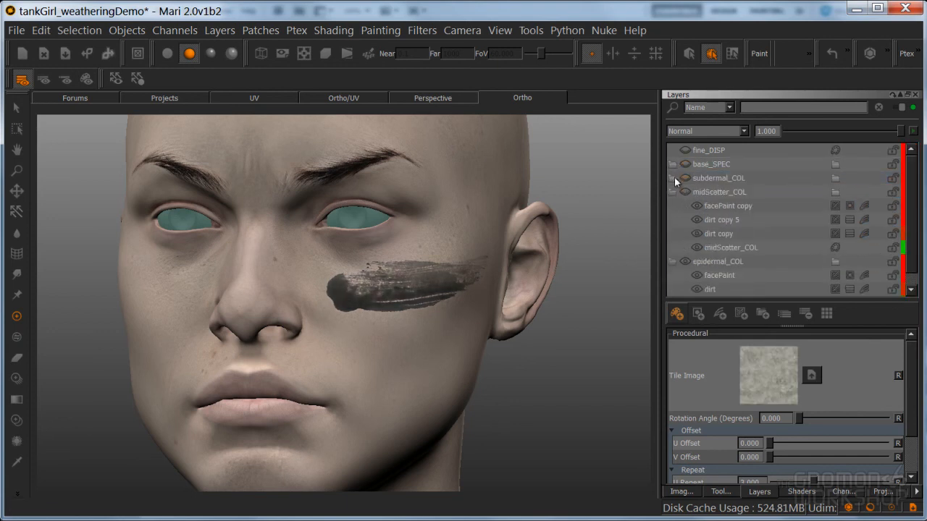
left_click(711, 191)
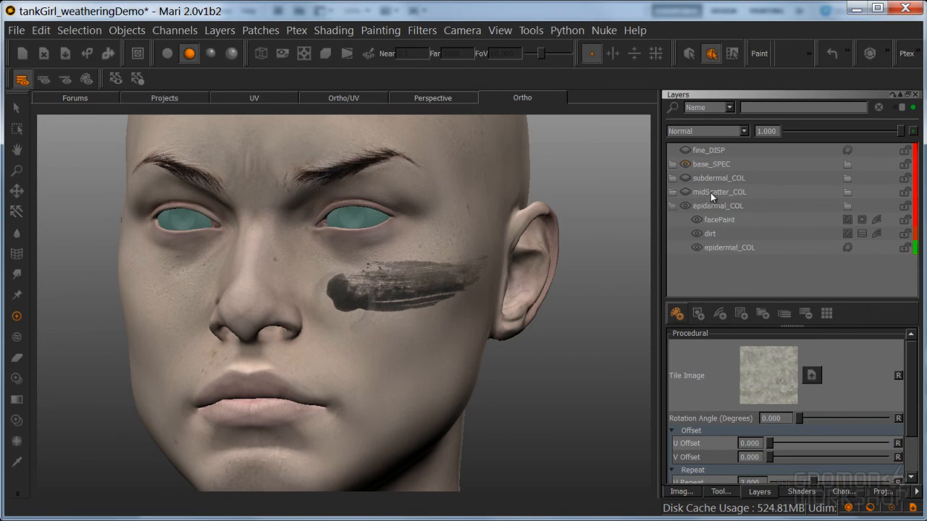
- Show the base_SPEC group and set the opacity of its facePaint copy 3 layer to 0.662
middle_click_drag(519, 264, 505, 279, "alt")
left_click(708, 167)
left_click(699, 167)
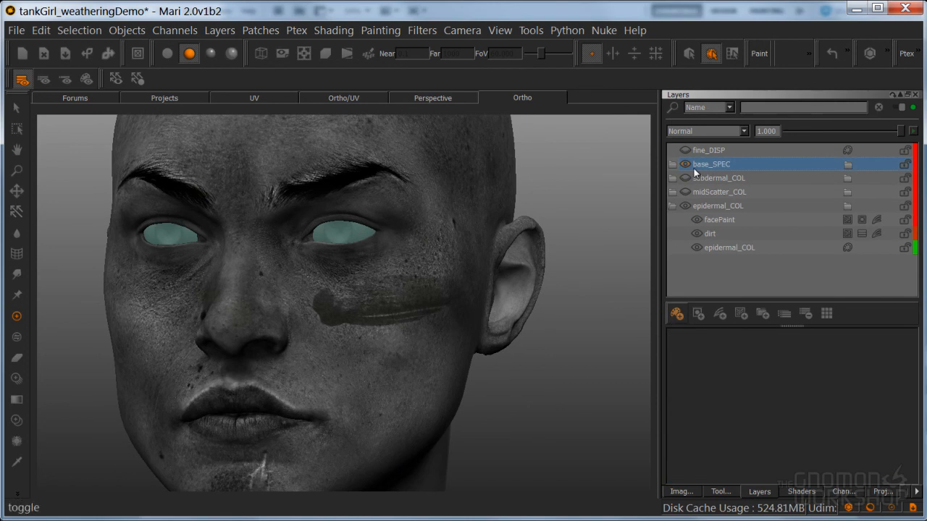
left_click(736, 179)
left_click_drag(900, 131, 867, 132)
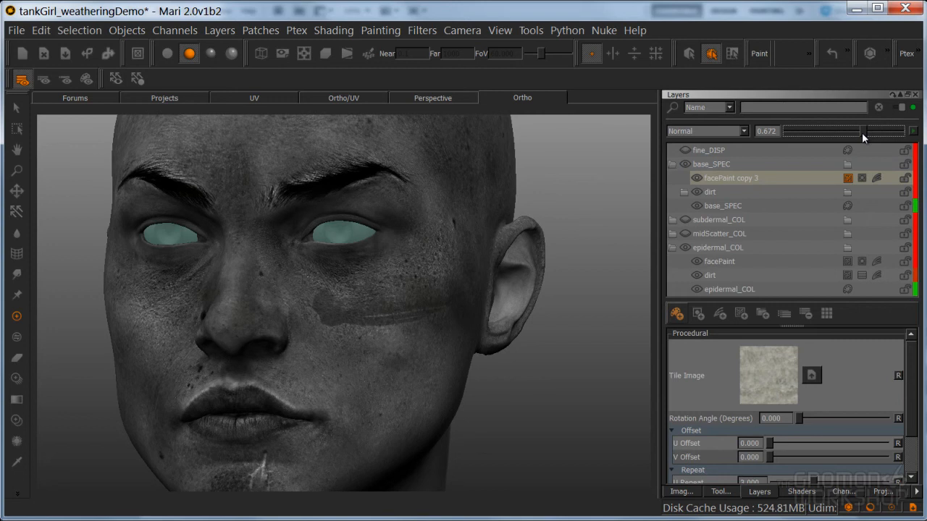
left_click_drag(861, 133, 860, 132)
- Examine the faded face paint on the cheek in the specular group, up close and from several angles
middle_click_drag(454, 336, 462, 336, "alt")
right_click_drag(447, 334, 464, 322, "alt")
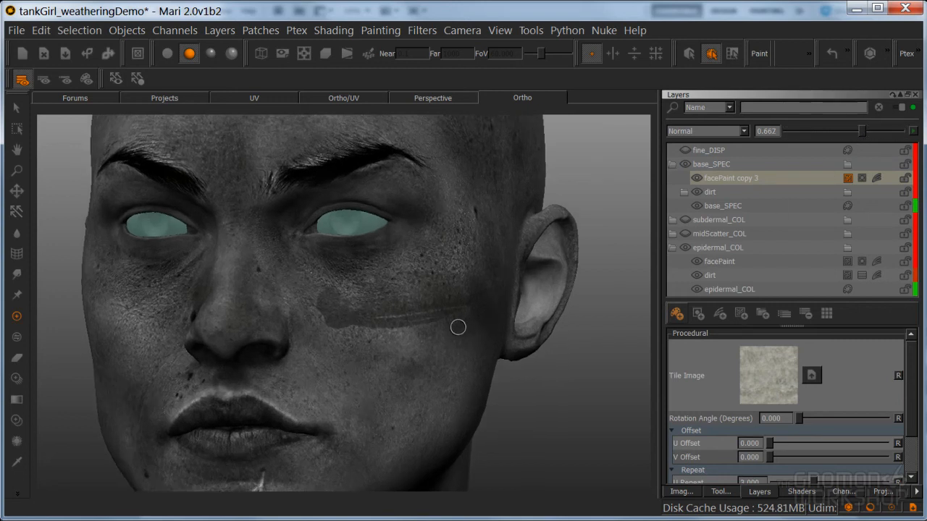
left_click_drag(477, 361, 550, 340, "alt")
scroll(352, 331, "up", 5)
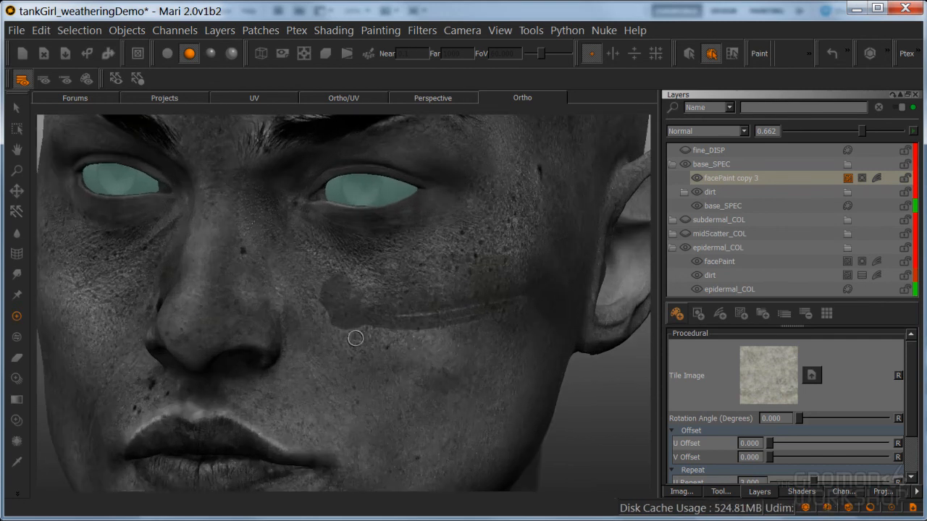
scroll(438, 338, "down", 3)
left_click_drag(407, 377, 464, 379, "alt")
middle_click_drag(436, 362, 481, 360, "alt")
scroll(464, 361, "down", 1)
left_click_drag(444, 359, 455, 364, "alt")
middle_click_drag(439, 348, 440, 335, "alt")
- Hide the base_SPEC group, collapse it and epidermal_COL, and save the project
left_click(671, 164)
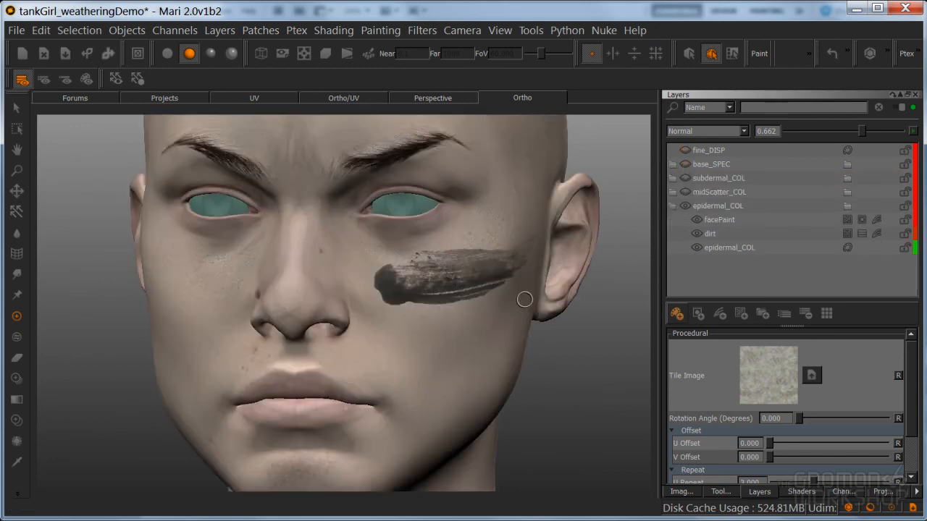
scroll(526, 296, "down", 5)
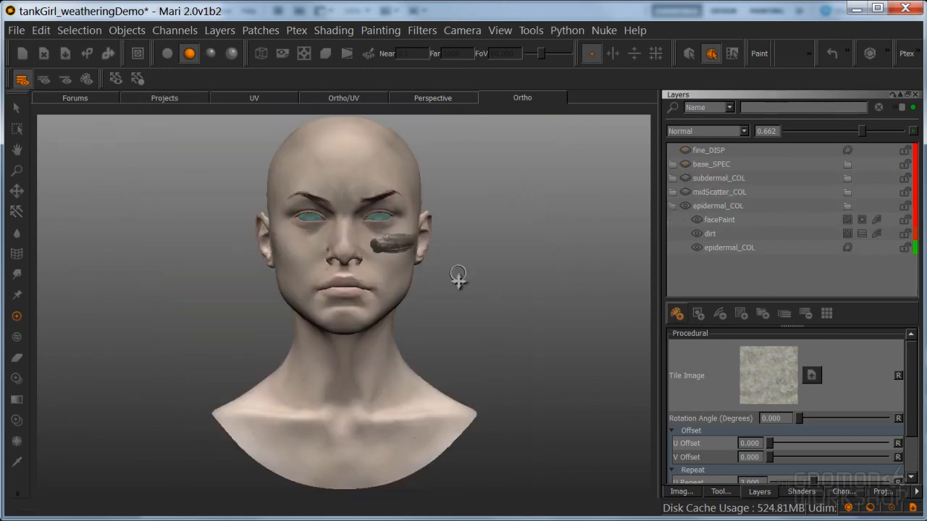
scroll(466, 281, "up", 4)
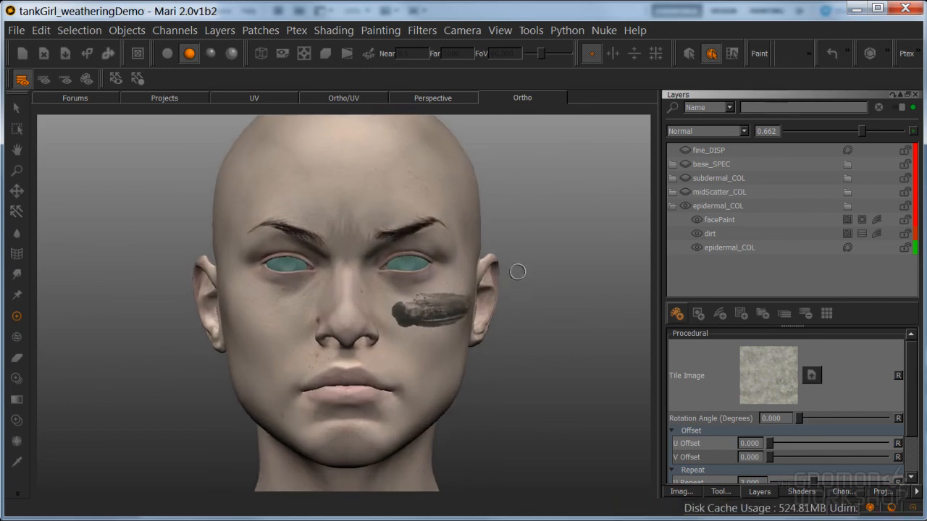
middle_click_drag(504, 319, 508, 311, "alt")
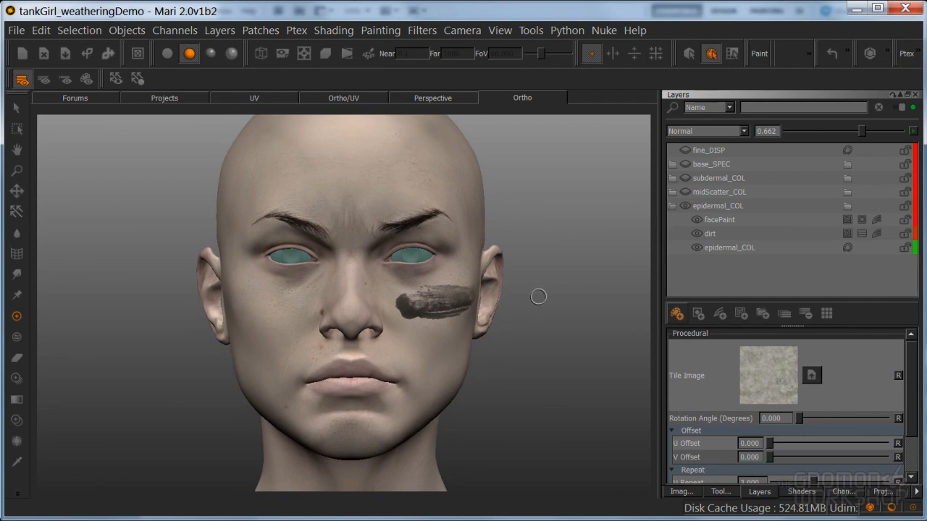
left_click(672, 207)
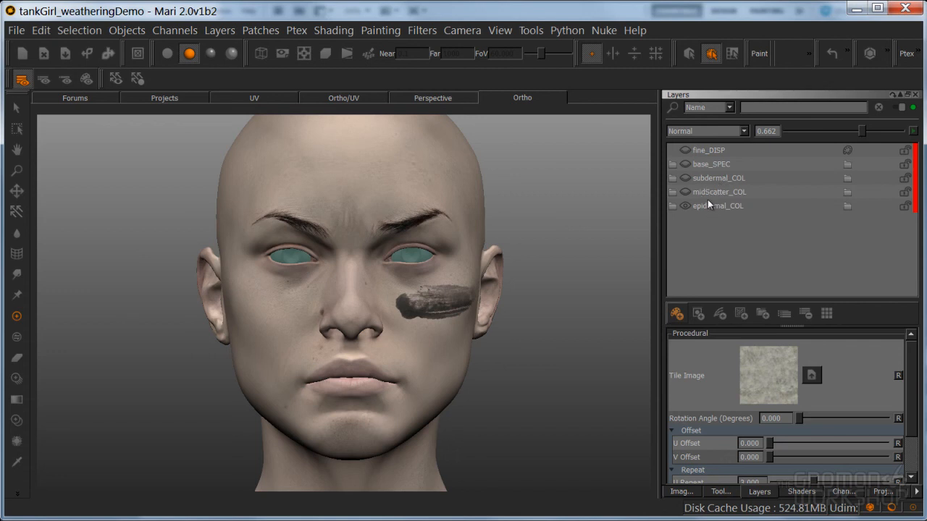
scroll(507, 314, "up", 2)
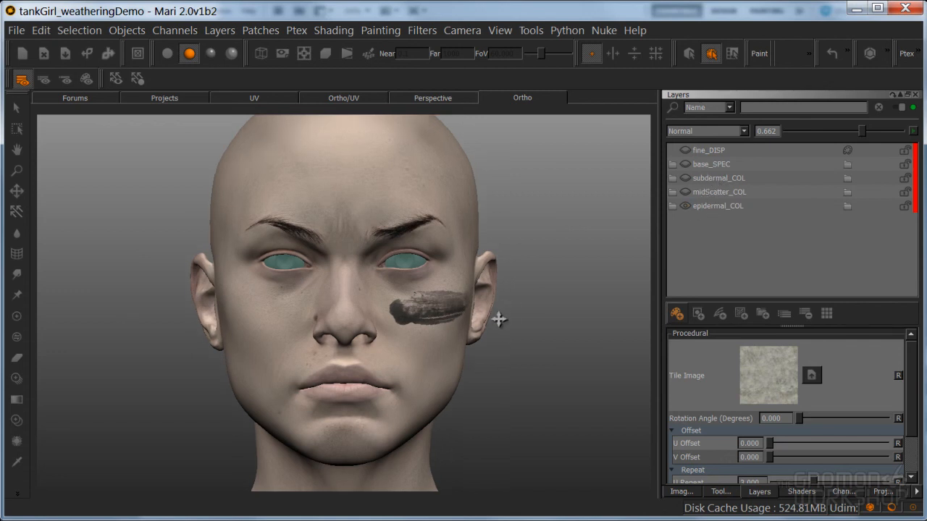
mouse_move(478, 335)
middle_mouse_down("alt")
mouse_move(485, 317)
mouse_move(508, 311)
middle_mouse_up("alt")
left_click_drag(508, 311, 508, 303, "alt")
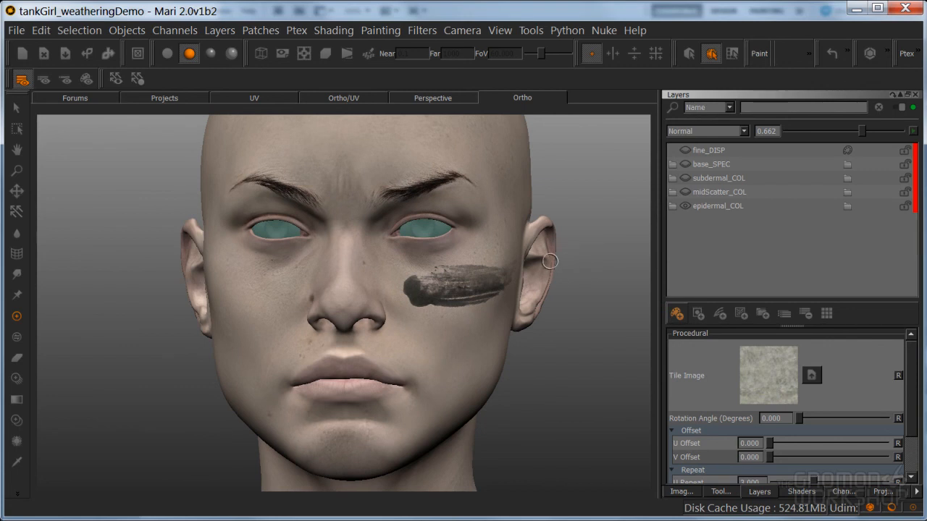
scroll(537, 297, "down", 2)
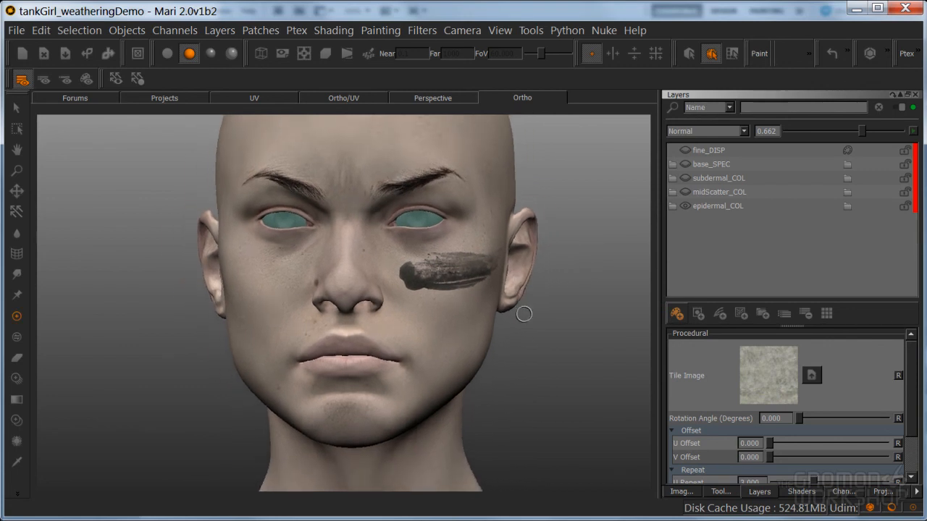
left_click_drag(524, 314, 543, 319, "alt")
middle_click_drag(543, 320, 546, 331, "alt")
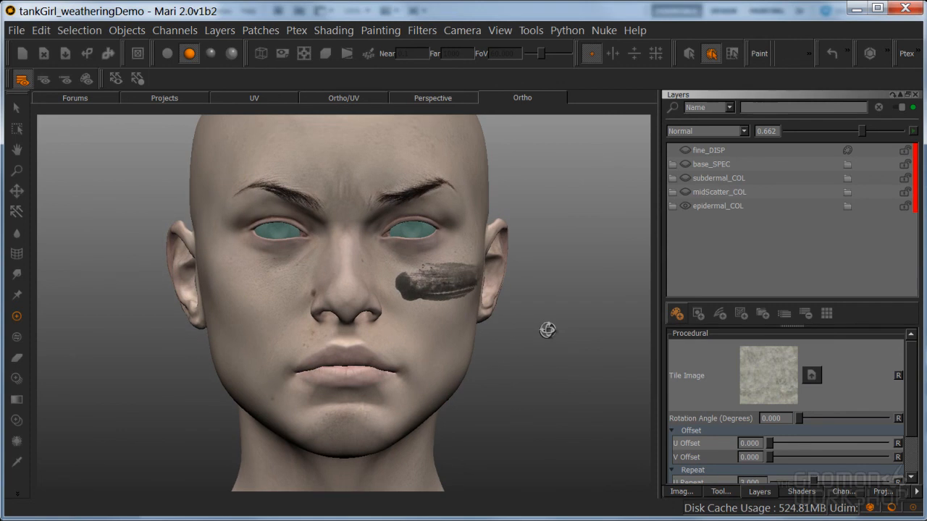
left_click_drag(554, 329, 551, 327, "alt")
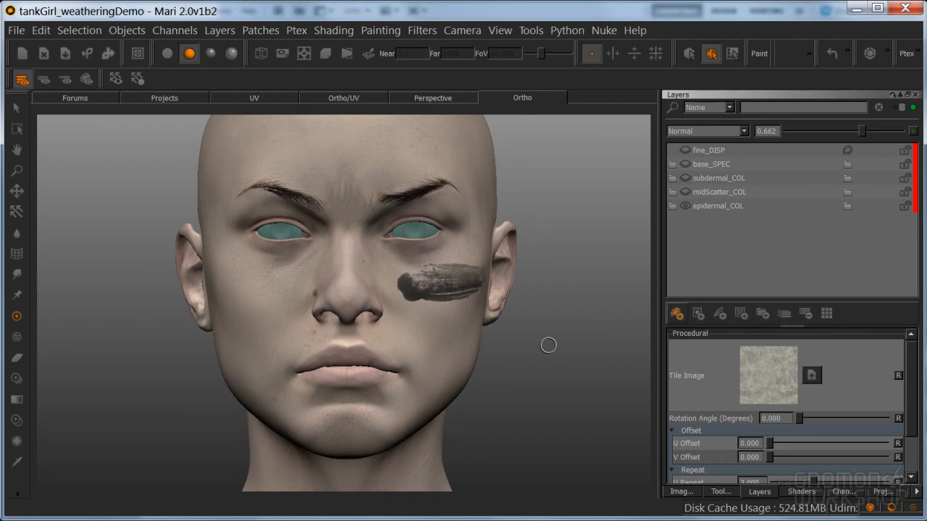
right_click_drag(520, 259, 500, 294, "alt")
middle_click_drag(500, 294, 514, 325, "alt")
right_click_drag(510, 327, 514, 316, "alt")
middle_click_drag(514, 315, 522, 302, "alt")
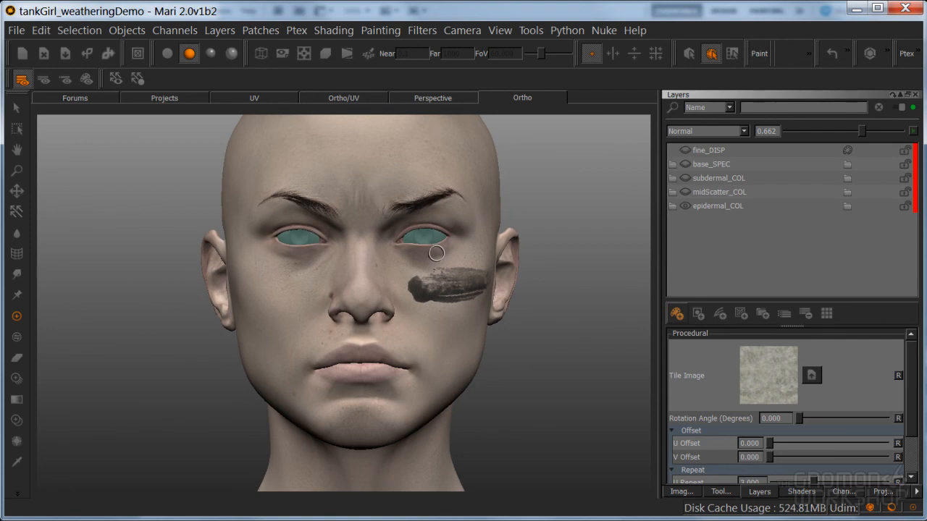
middle_click_drag(501, 326, 496, 329, "alt")
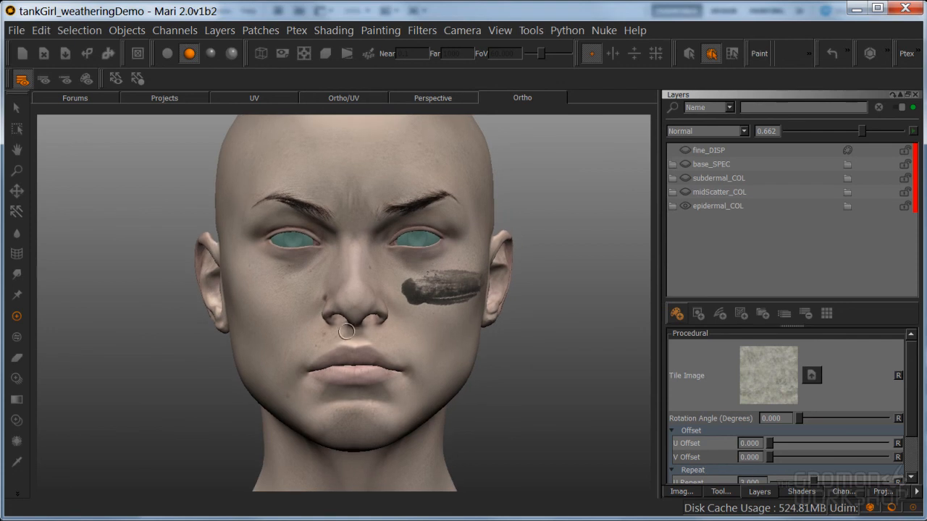